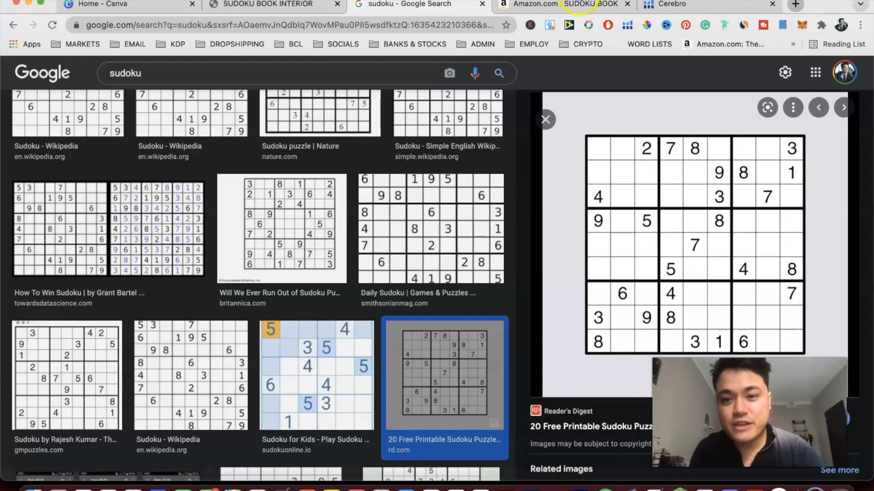
Switch to the Amazon results for "SUDOKU BOOK" and check the top listing's best-seller rank in Books
left_click(579, 3)
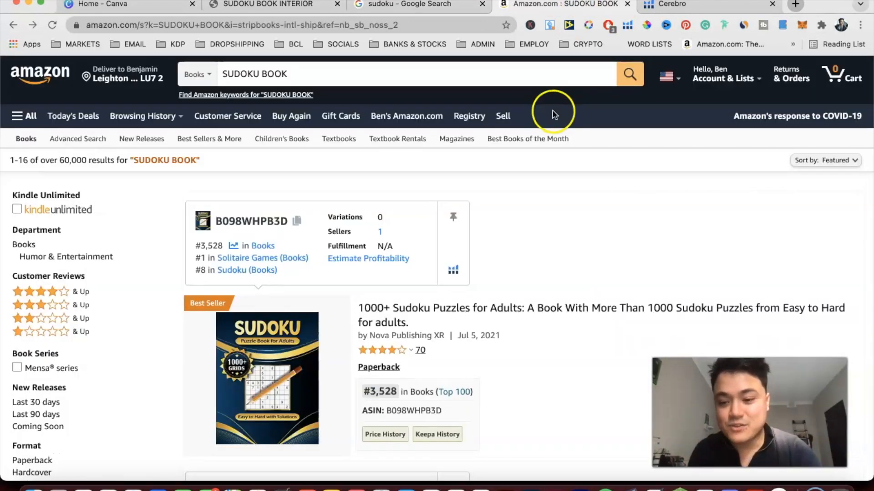
left_click(583, 215)
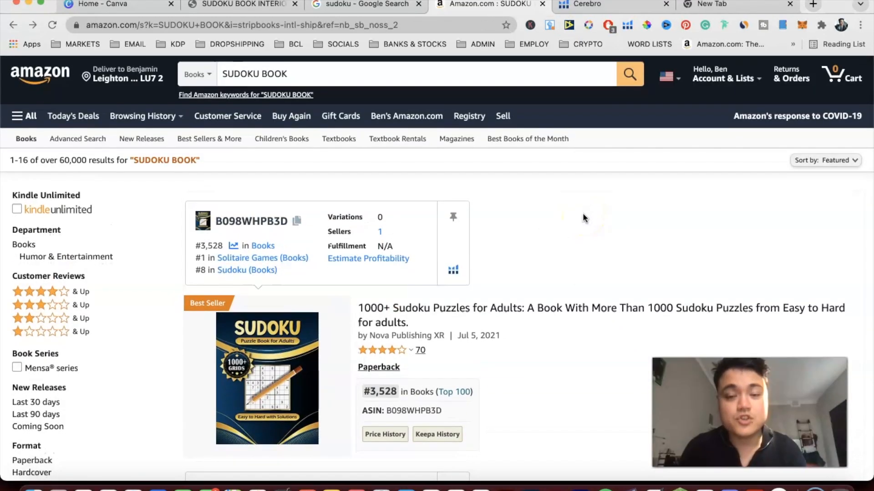
left_click(591, 232)
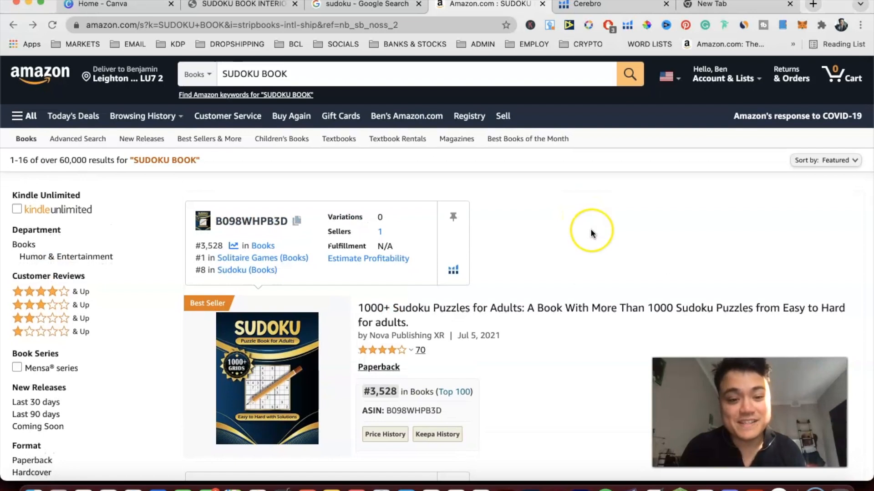
scroll(591, 232, "down", 2)
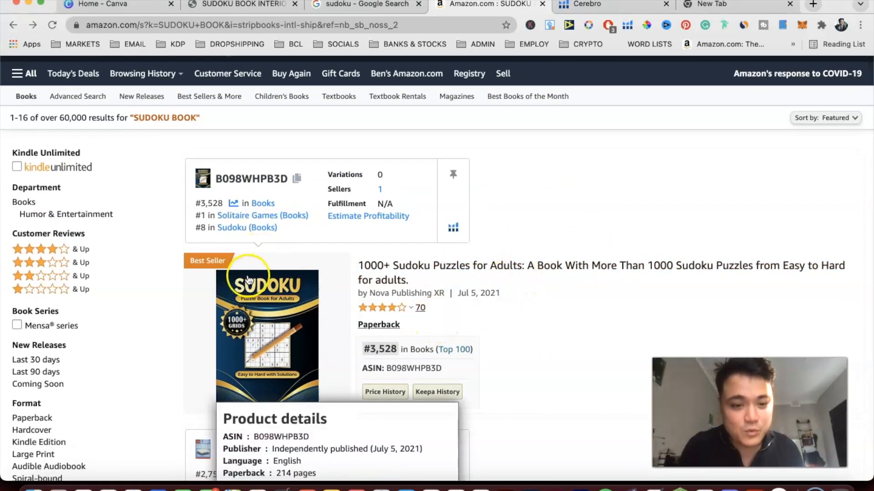
scroll(345, 237, "down", 1)
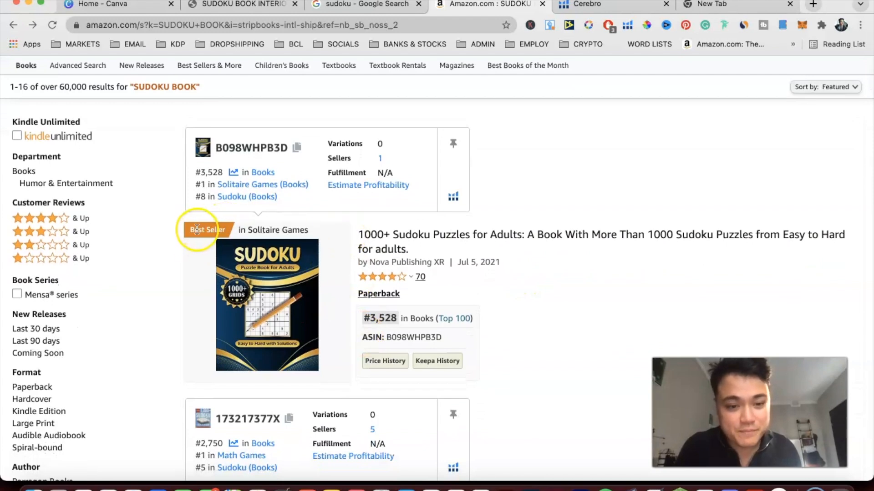
double_click(376, 320)
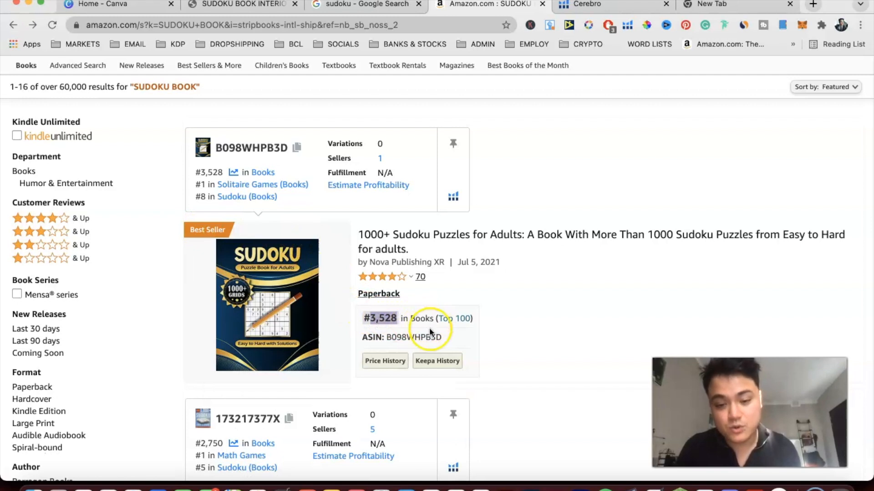
left_click(495, 313)
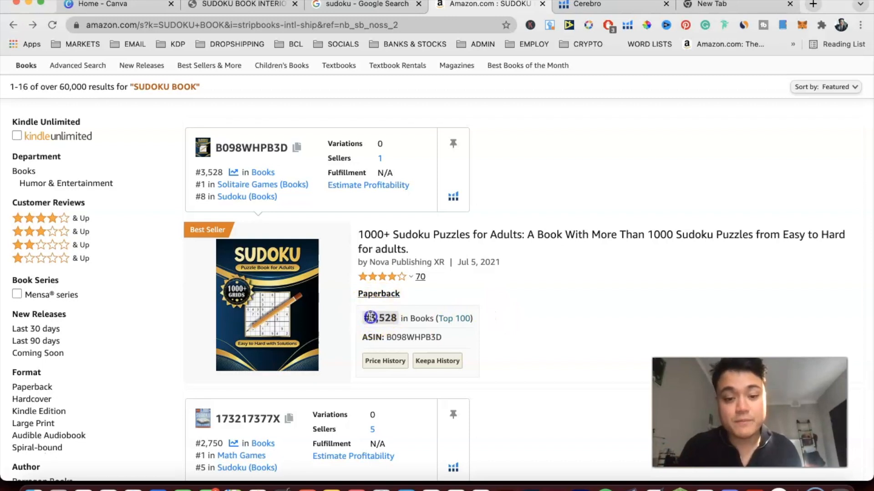
Look through the sudoku book results, comparing sales ranks, prices and ratings down to the 432-puzzle and 3000-puzzle books
scroll(582, 315, "down", 3)
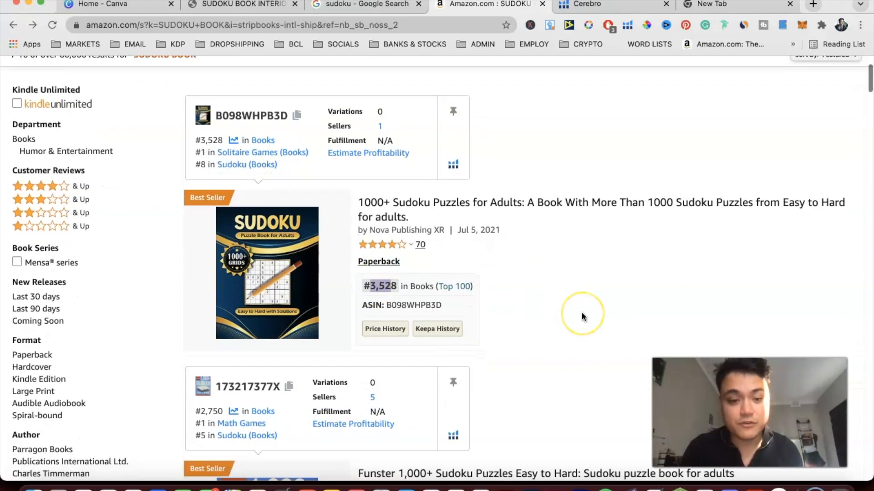
scroll(523, 270, "down", 6)
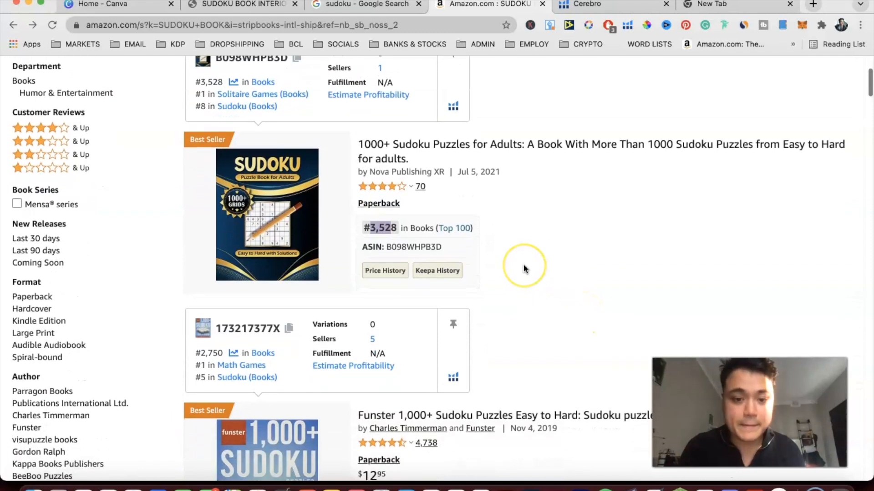
scroll(523, 269, "down", 7)
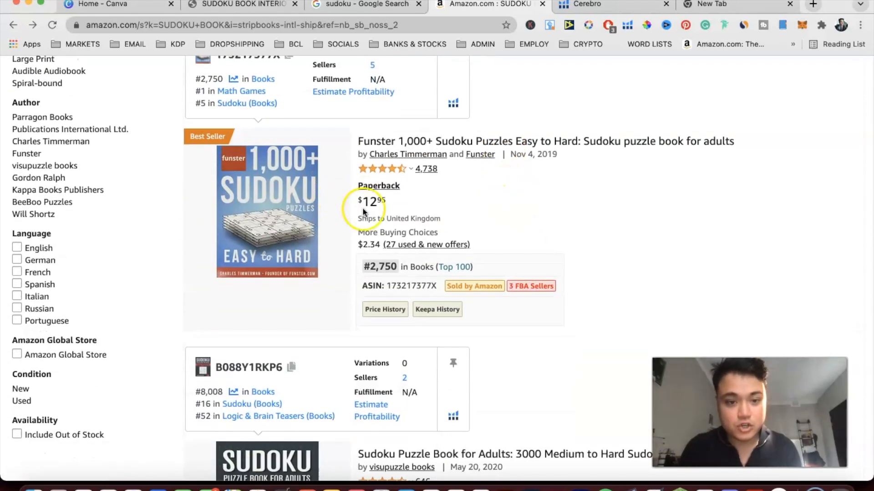
scroll(362, 208, "down", 15)
scroll(363, 210, "down", 20)
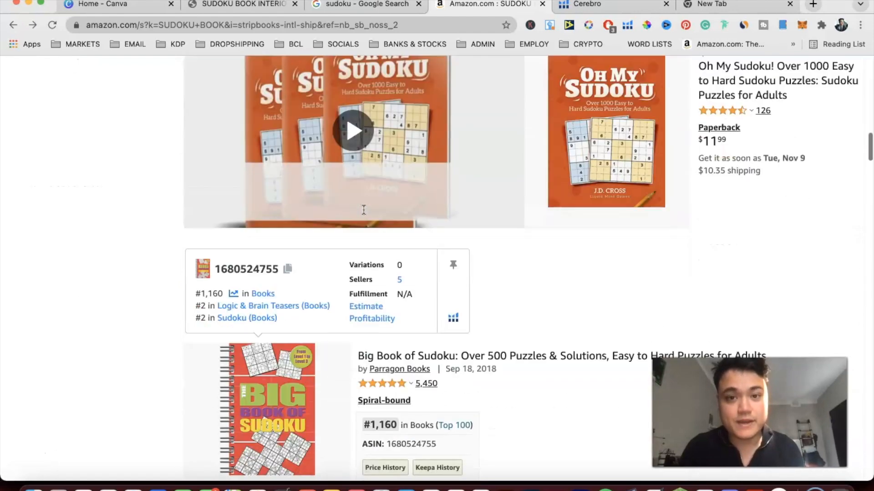
scroll(363, 209, "down", 20)
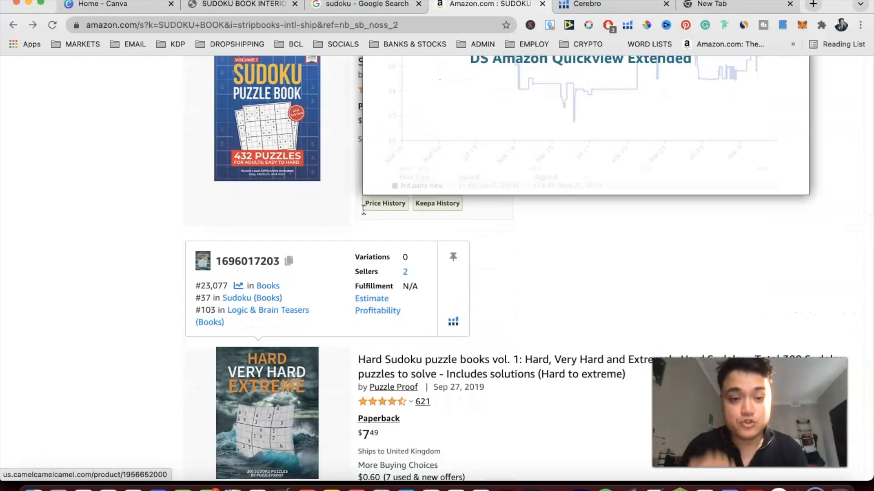
scroll(186, 187, "up", 20)
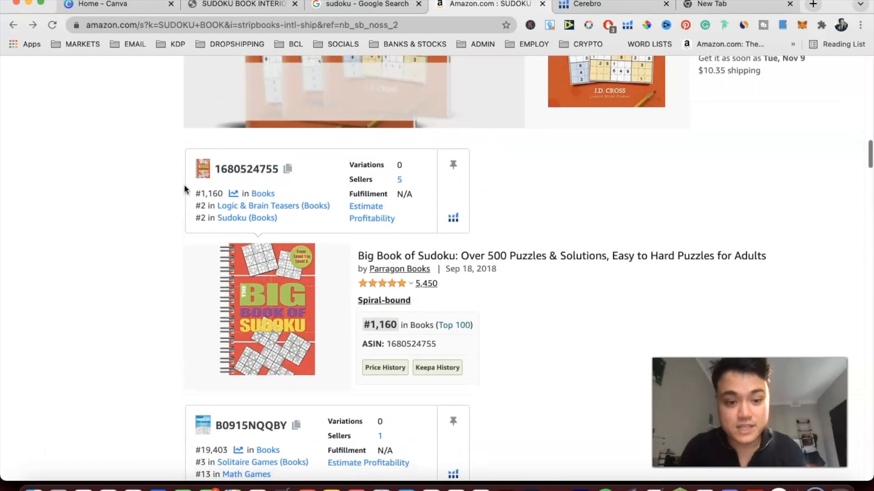
scroll(185, 189, "down", 20)
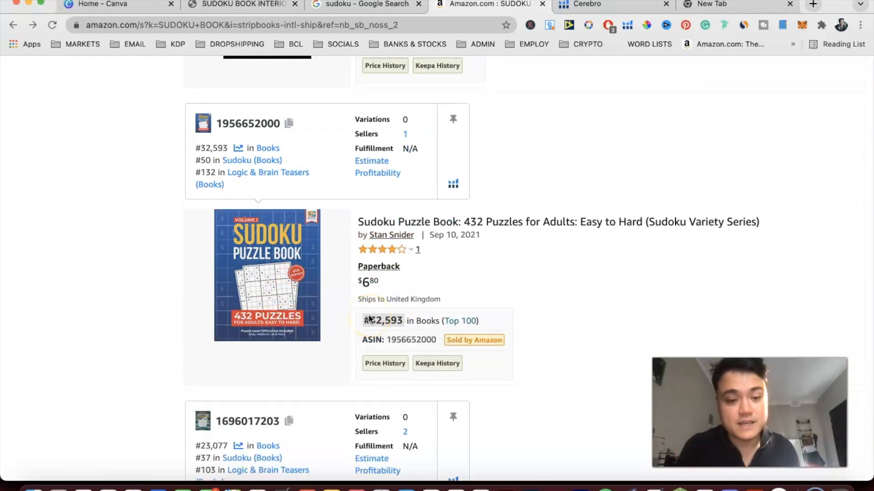
scroll(369, 318, "up", 15)
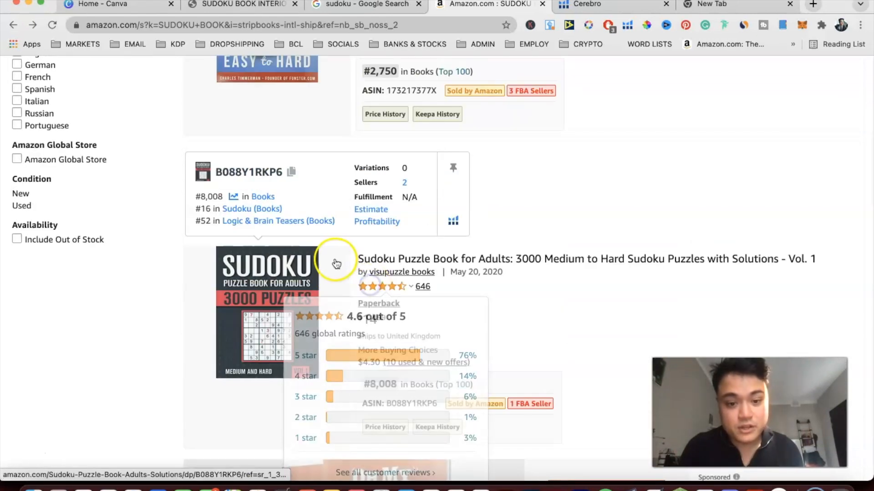
mouse_move(327, 283)
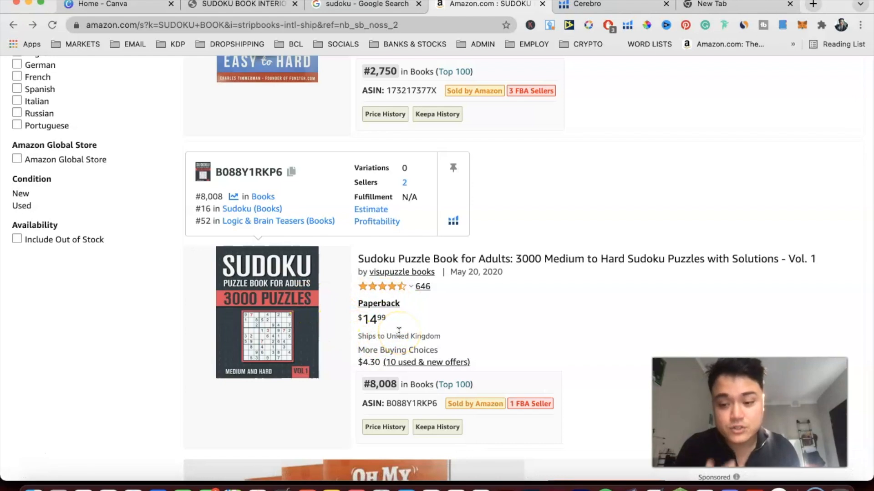
Compare the two Best Seller listings at the start of the results, looking at their covers, titles and Books ranks
scroll(531, 264, "up", 5)
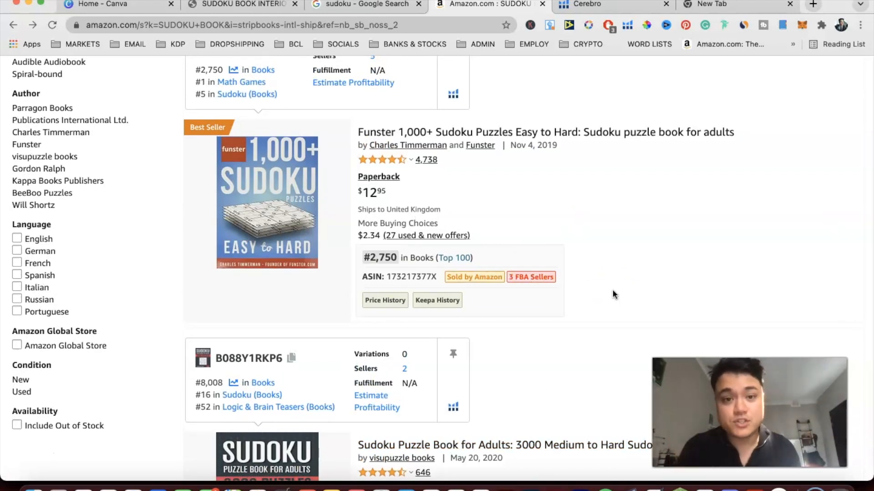
scroll(610, 240, "up", 1)
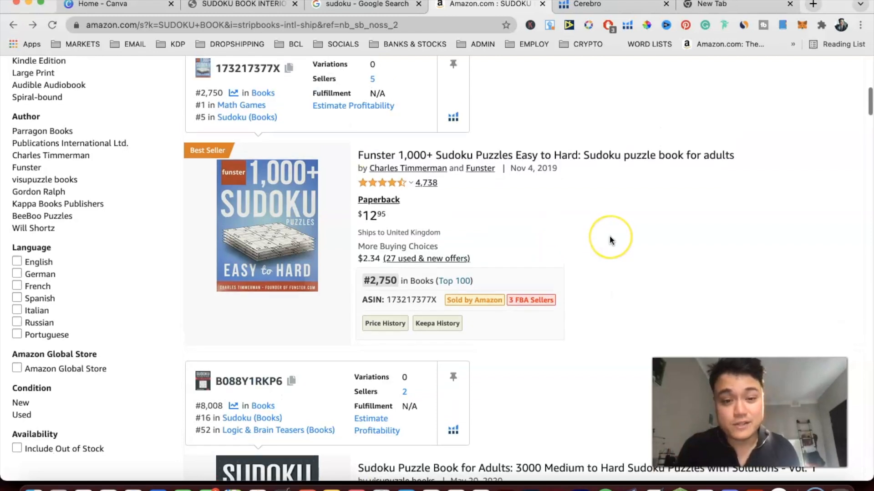
scroll(610, 236, "up", 6)
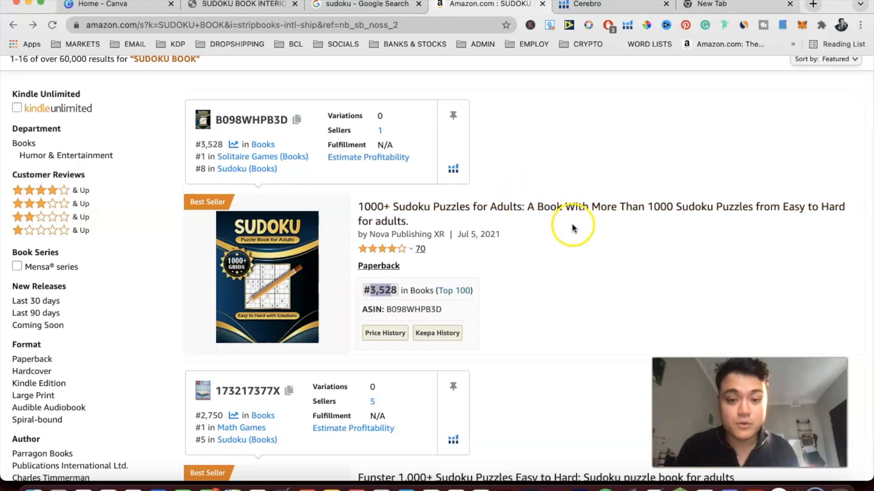
scroll(624, 246, "down", 6)
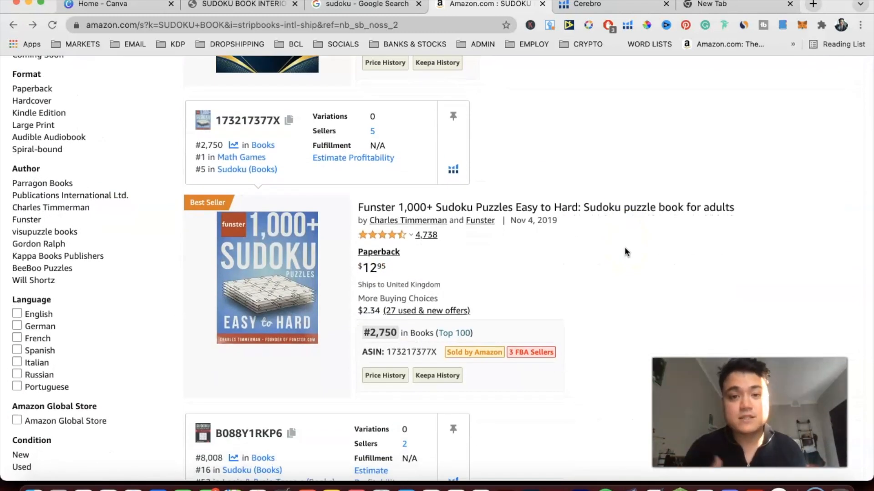
scroll(481, 167, "up", 2)
scroll(620, 167, "up", 3)
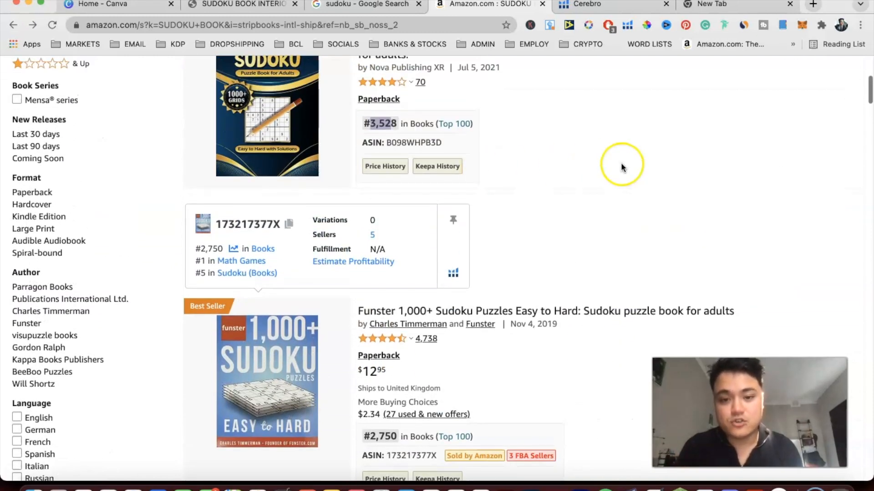
scroll(636, 150, "down", 4)
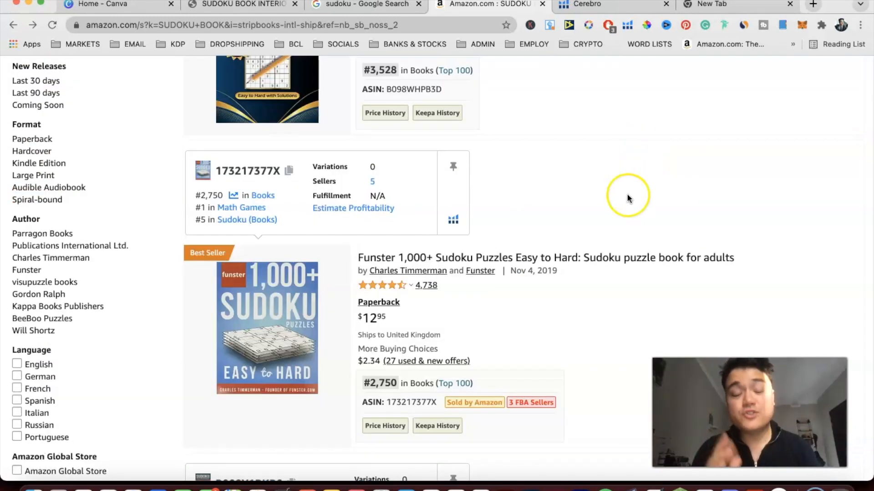
scroll(706, 236, "up", 4)
scroll(706, 235, "down", 7)
scroll(706, 238, "down", 2)
scroll(705, 238, "up", 2)
Open the Funster 1,000+ Sudoku Puzzles product page and review its 1 Year sales rank history and publication details
left_click(560, 154)
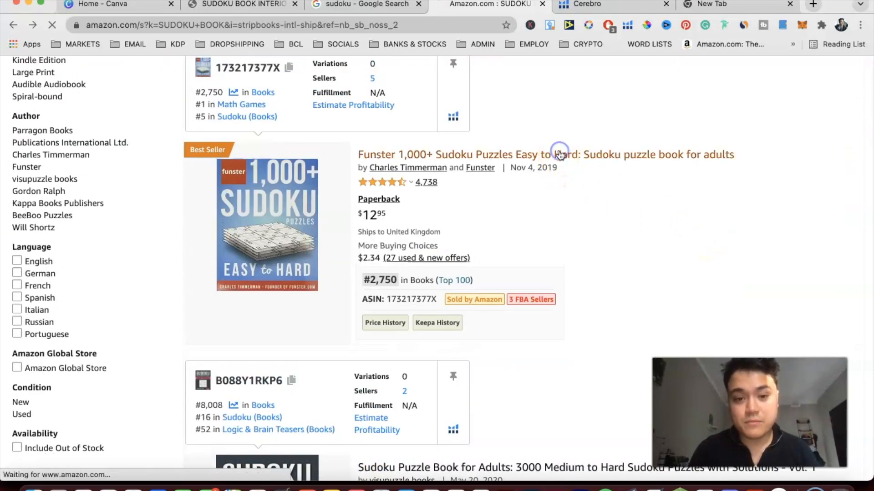
scroll(386, 250, "down", 2)
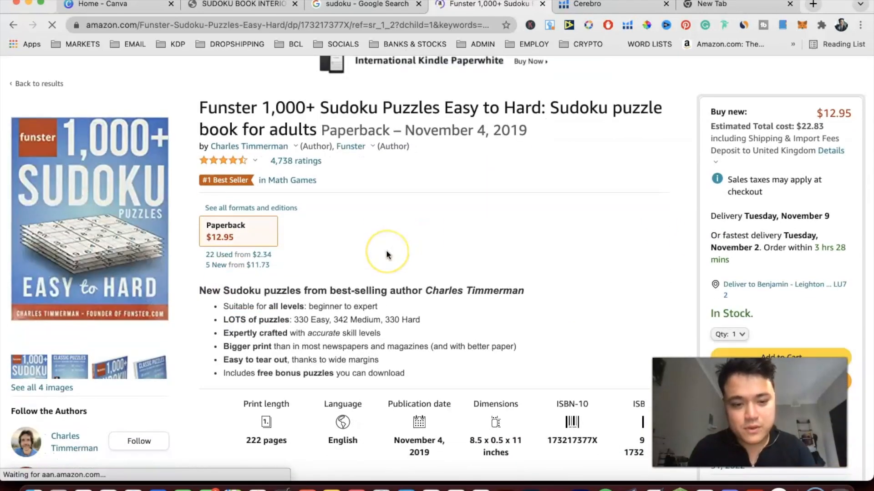
scroll(386, 250, "down", 15)
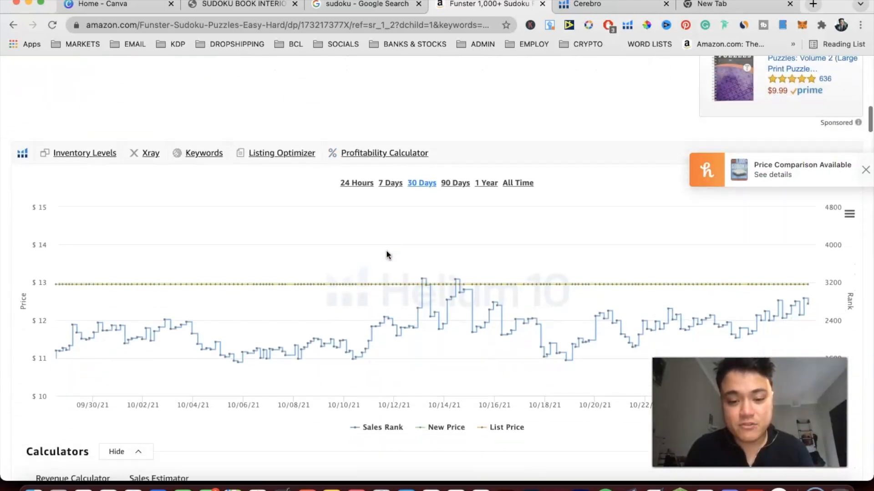
left_click(486, 169)
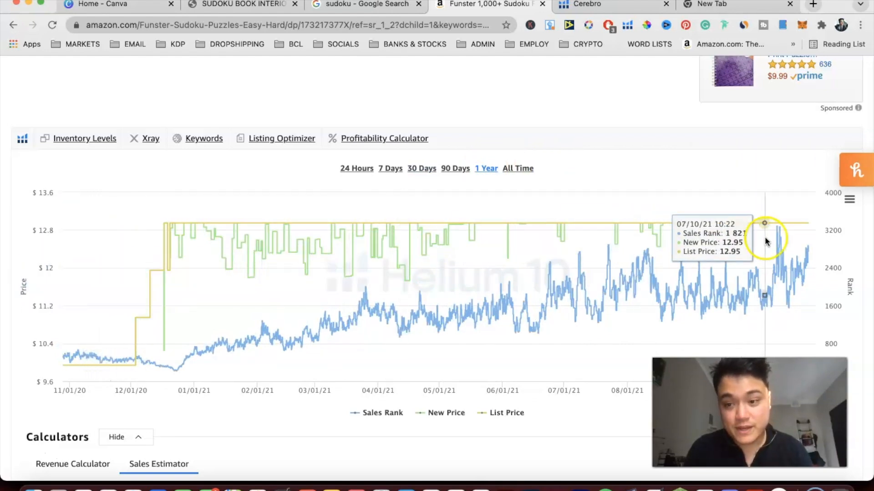
scroll(432, 260, "up", 15)
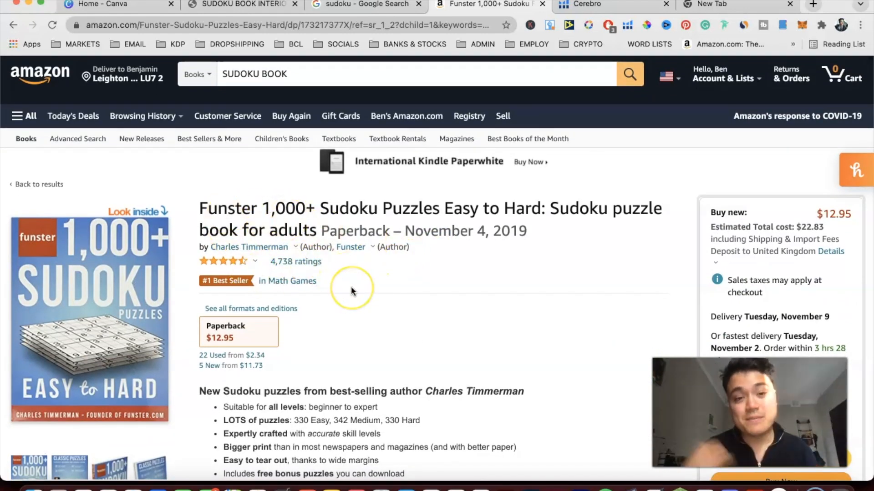
scroll(491, 232, "down", 3)
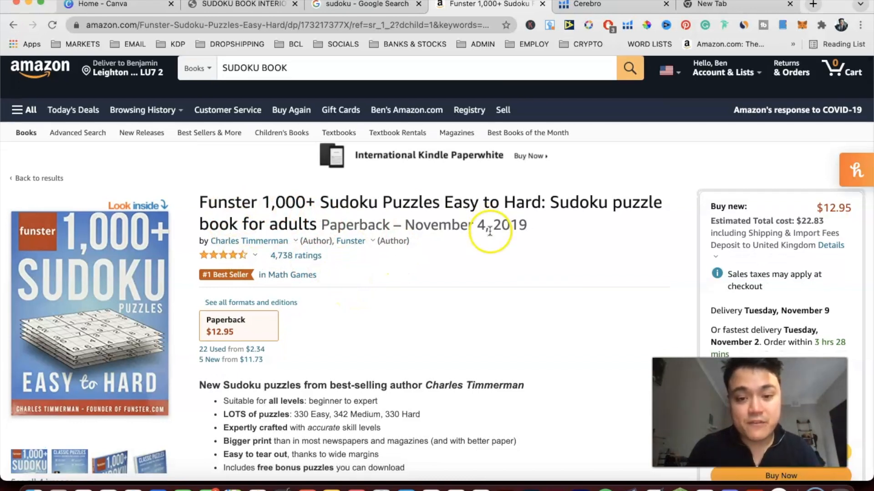
scroll(273, 196, "up", 2)
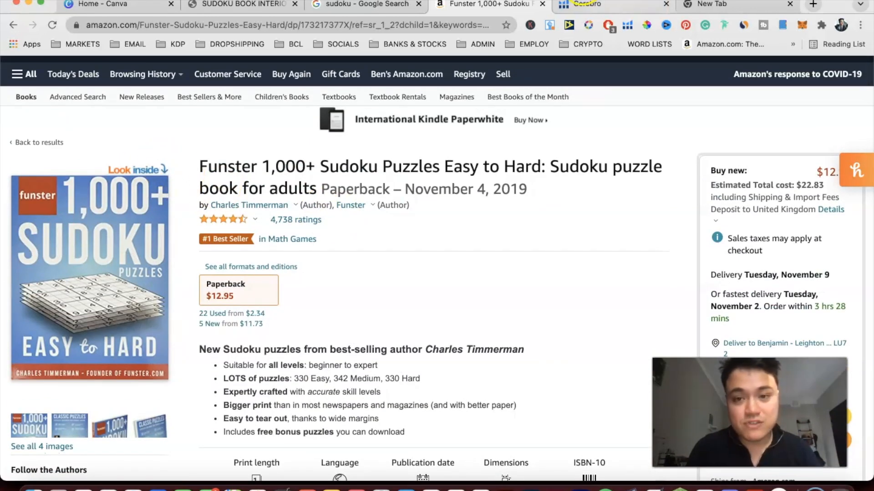
Switch to the Cerebro keyword results and check the IQ score and search volume for "sudoku puzzles for adults"
left_click(586, 8)
scroll(436, 233, "down", 10)
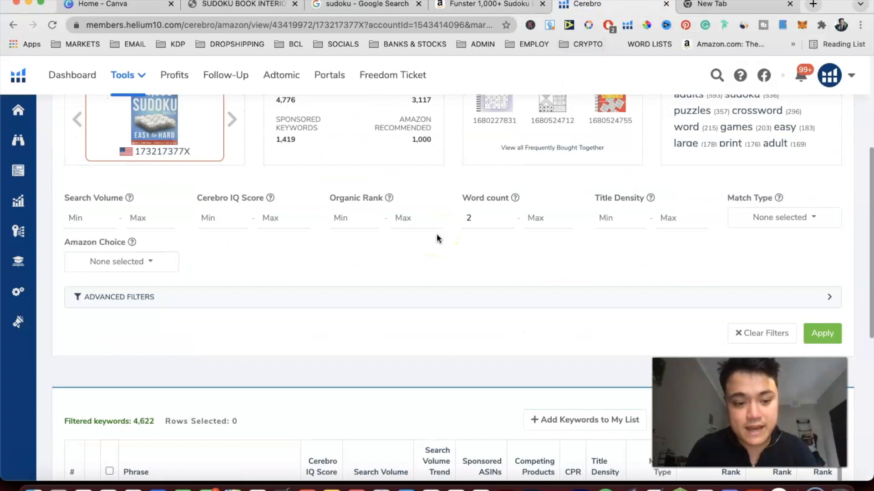
scroll(436, 233, "down", 2)
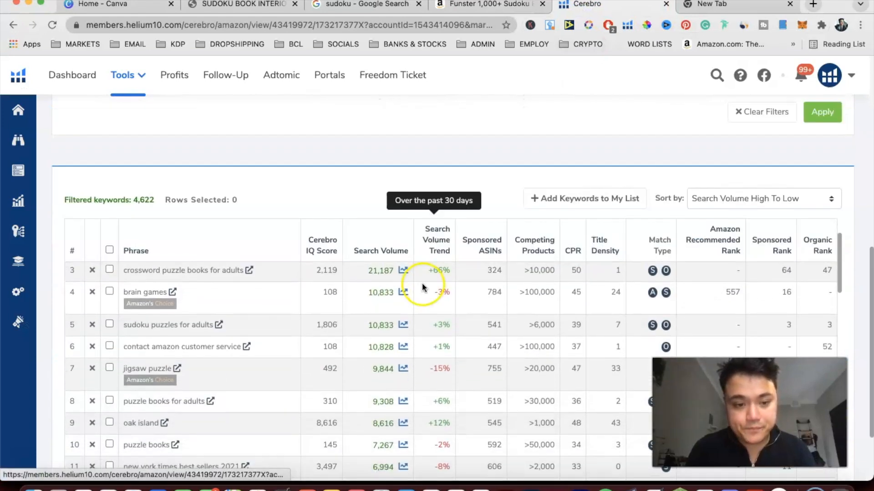
scroll(389, 191, "down", 2)
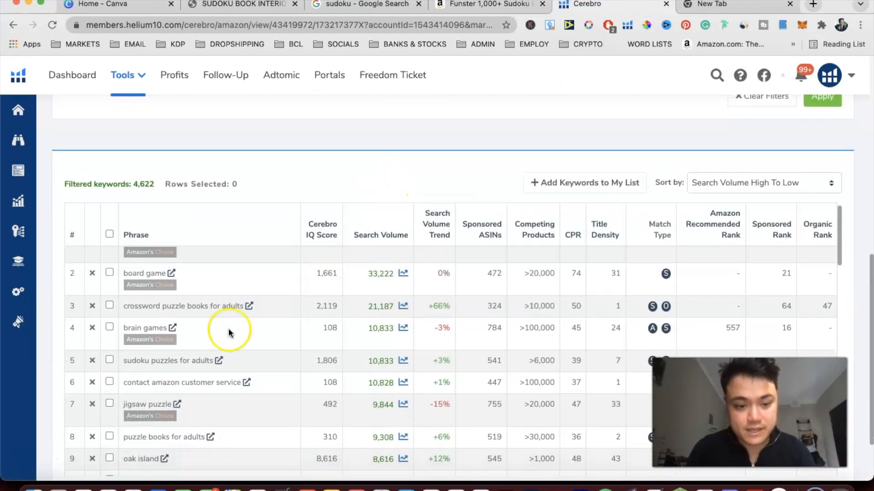
left_click_drag(191, 361, 192, 361)
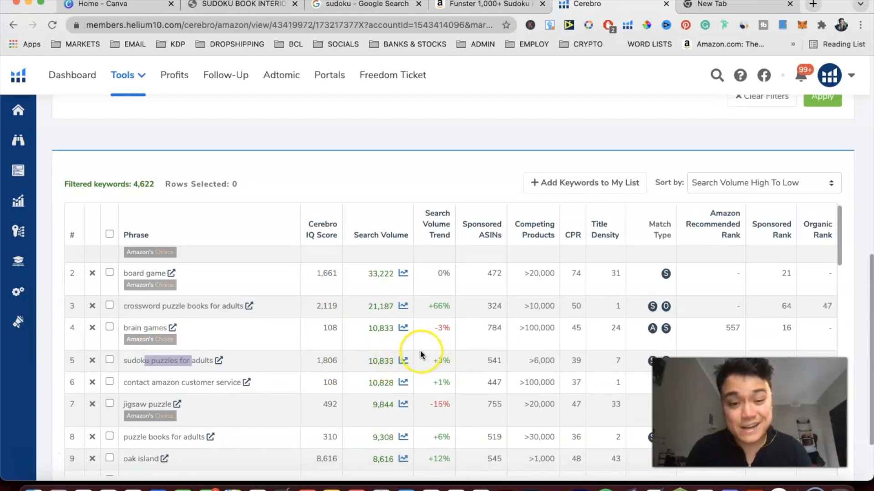
left_click_drag(315, 363, 326, 361)
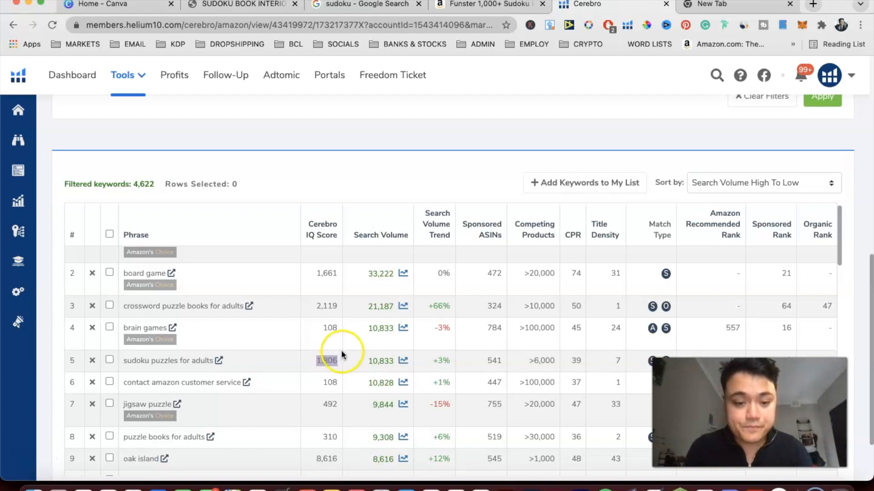
double_click(376, 360)
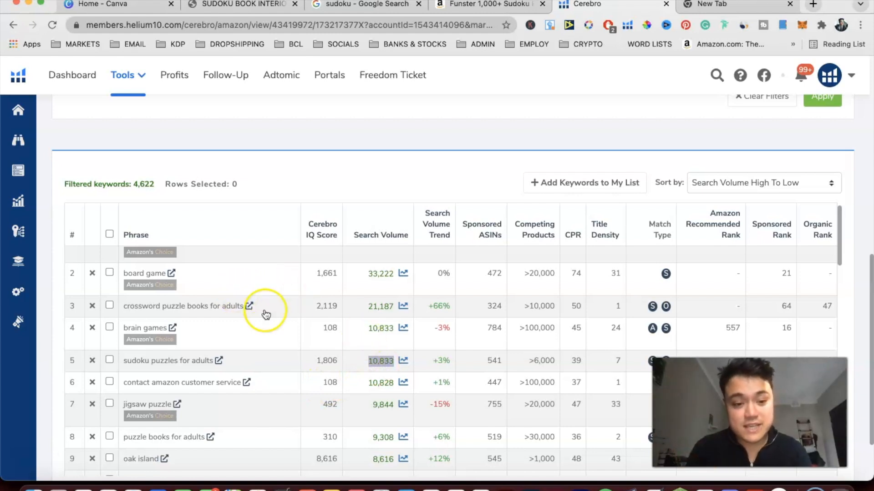
Check the search volume of the phrase "crossword puzzle books for adults" in the Cerebro keyword results
scroll(288, 316, "up", 1)
left_click_drag(166, 315, 141, 314)
double_click(375, 316)
left_click(235, 316)
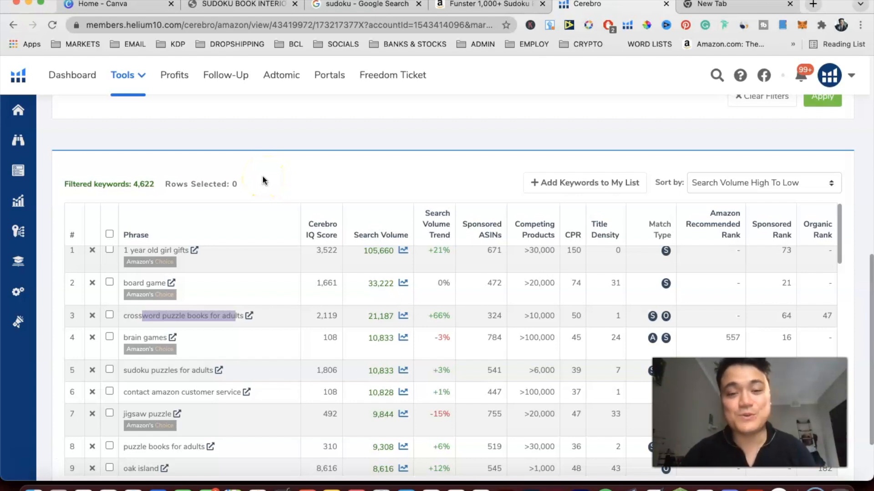
left_click(27, 459)
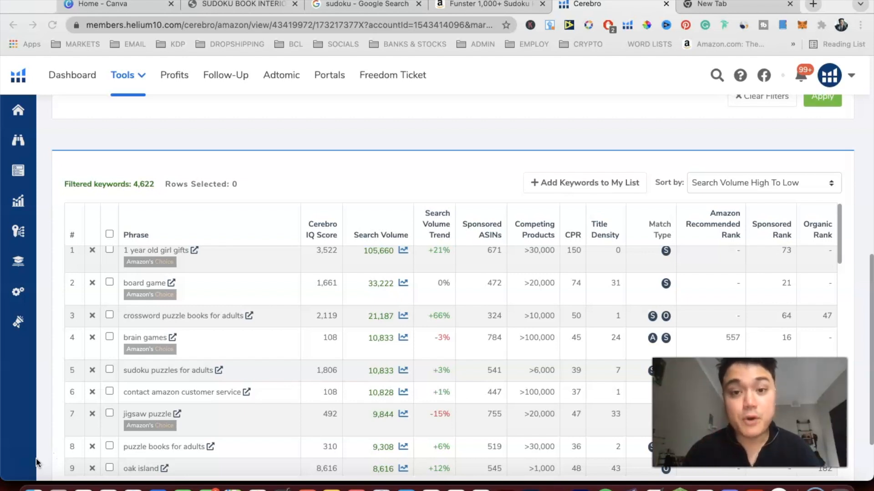
Switch to the Funster 1,000+ Sudoku Puzzles product page and examine the puzzle count and difficulty range in its title
left_click(480, 5)
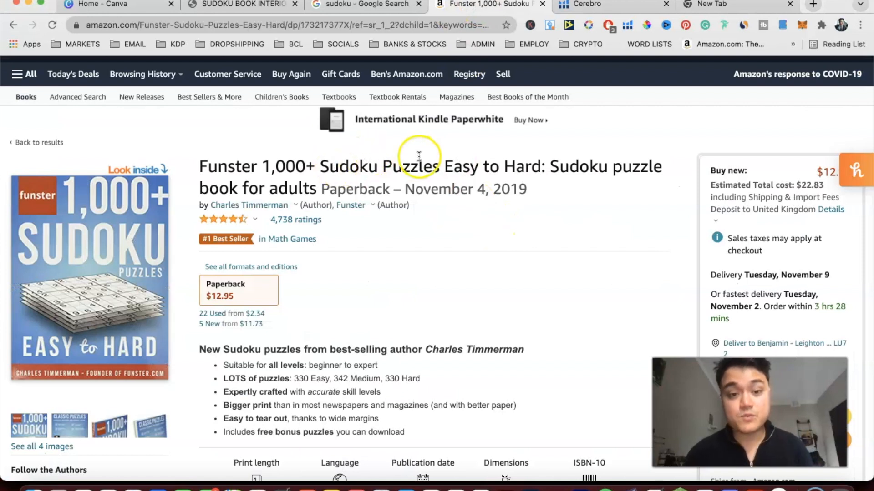
mouse_move(193, 208)
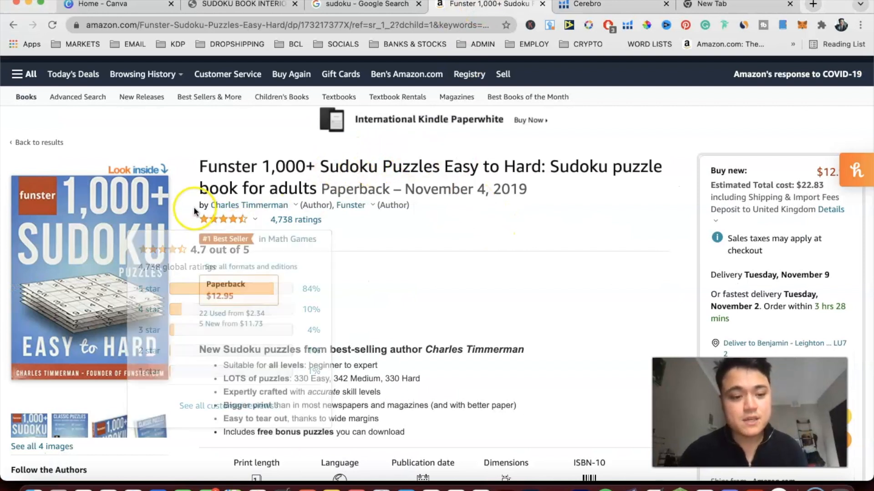
double_click(285, 166)
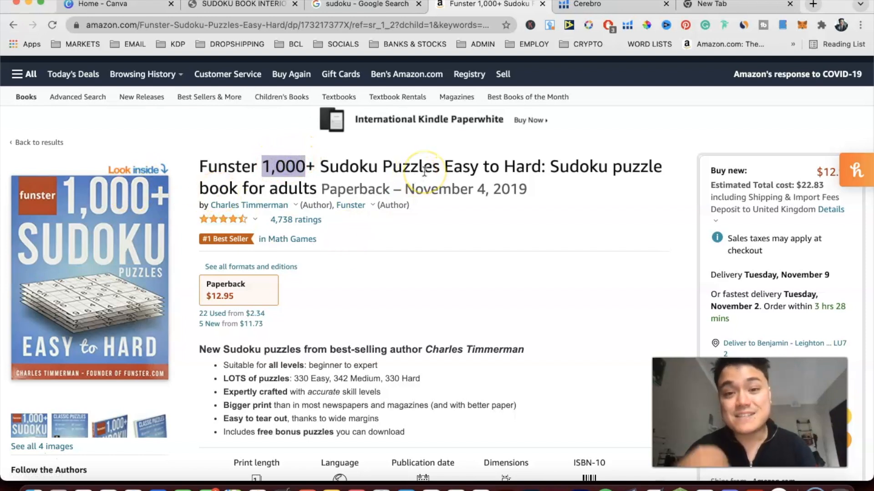
left_click(439, 169)
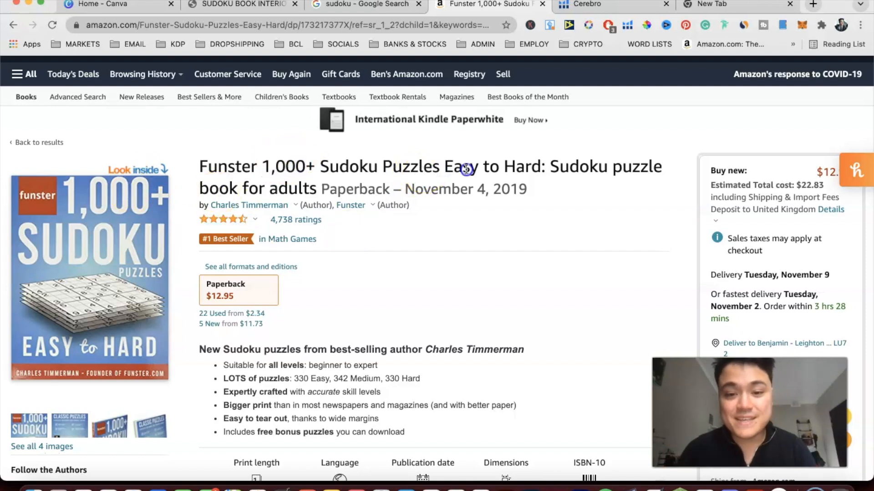
double_click(462, 168)
double_click(527, 167)
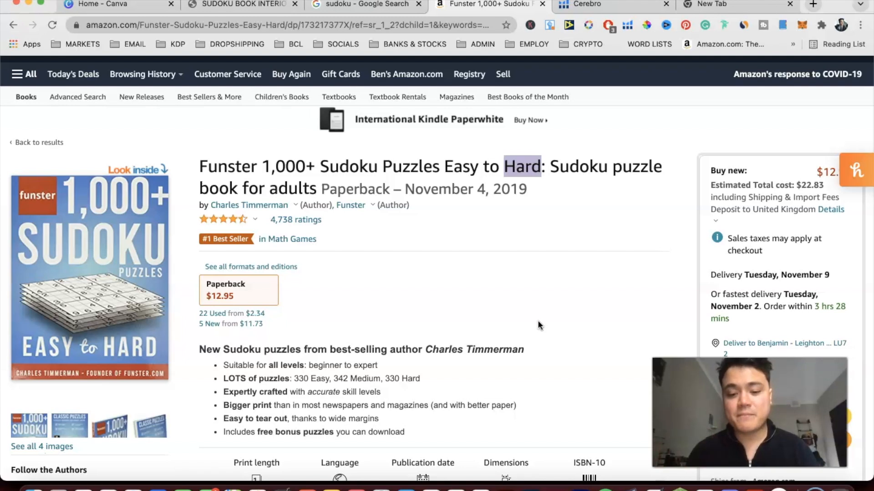
left_click(546, 310)
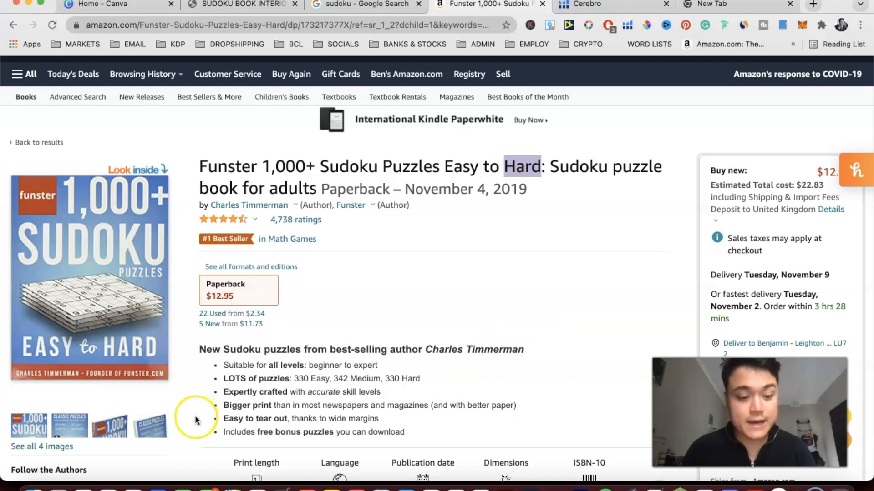
Switch to the OpenSky Sudoku Generator page in Safari and set the number of puzzles to 48
left_click(132, 487)
left_click_drag(234, 195, 414, 199)
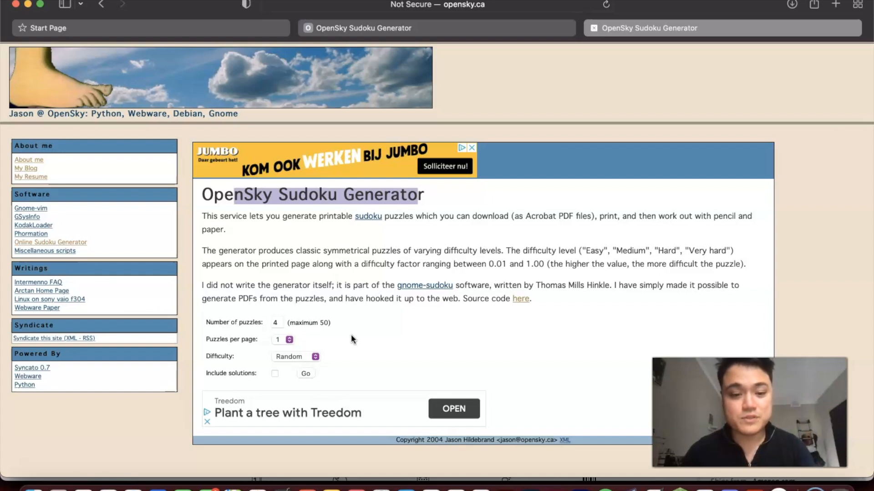
left_click(210, 322)
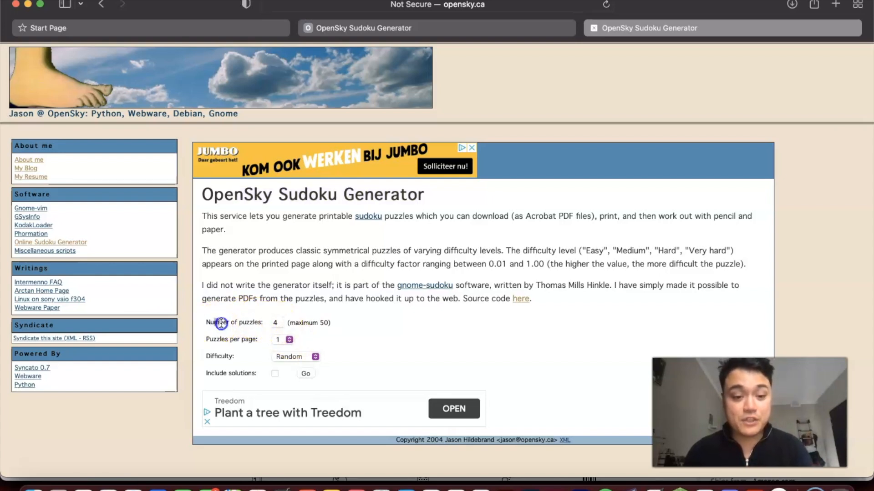
left_click(280, 323)
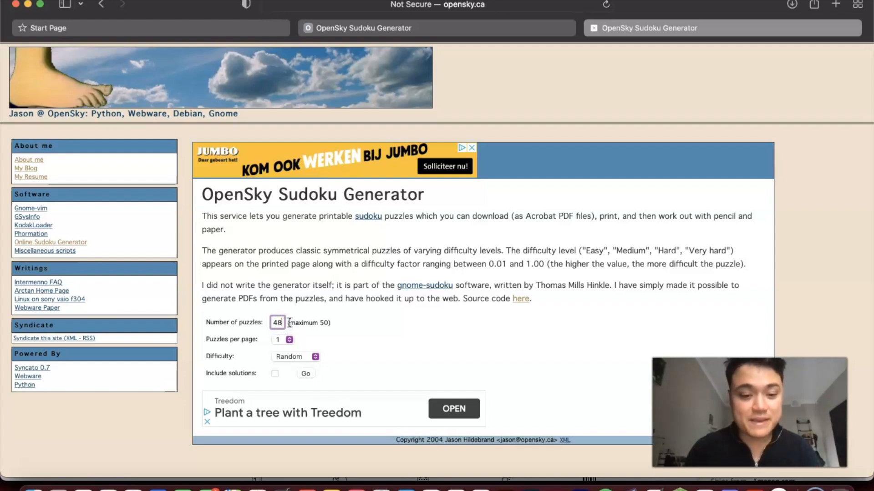
double_click(273, 322)
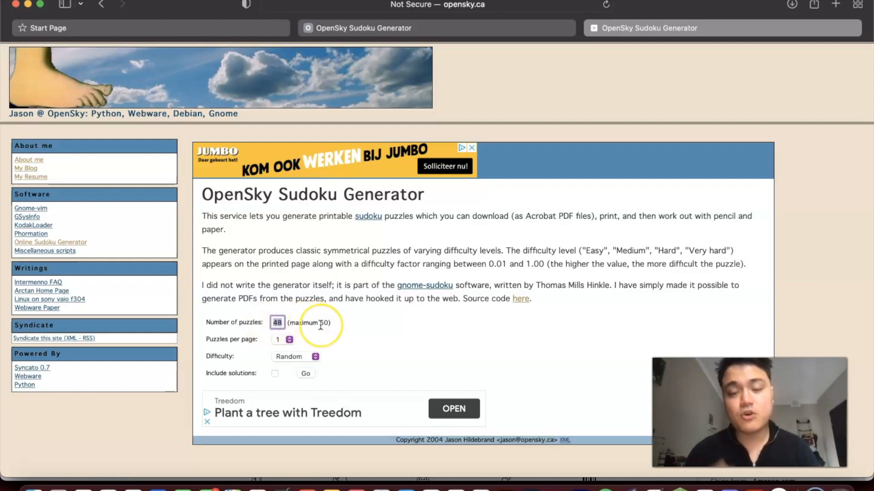
double_click(282, 324)
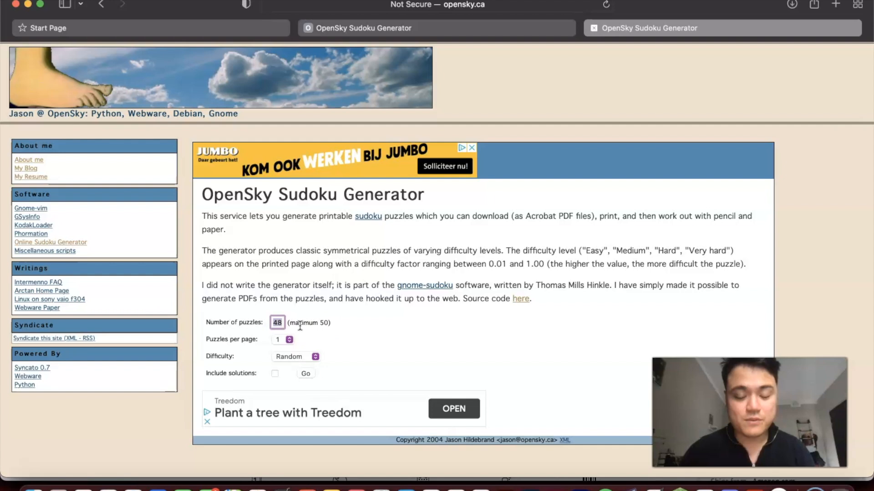
Set 4 puzzles per page, Easy difficulty and included solutions, and generate the sudoku PDF
left_click(288, 340)
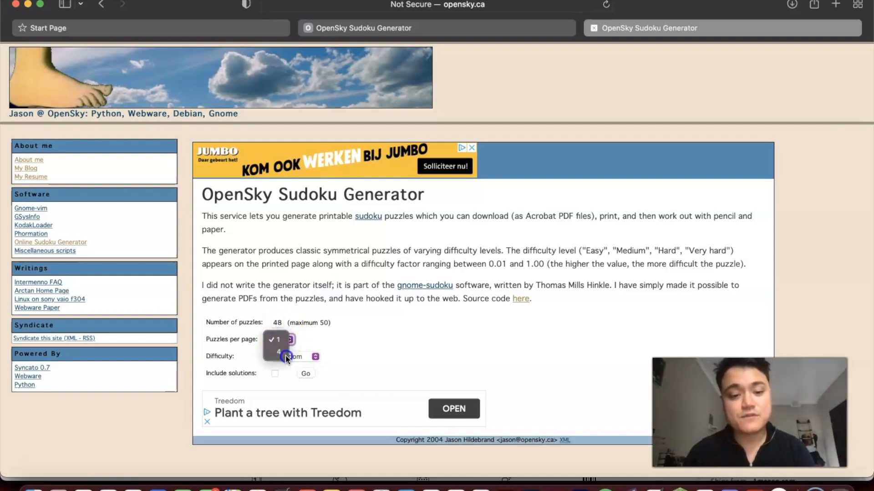
left_click(293, 356)
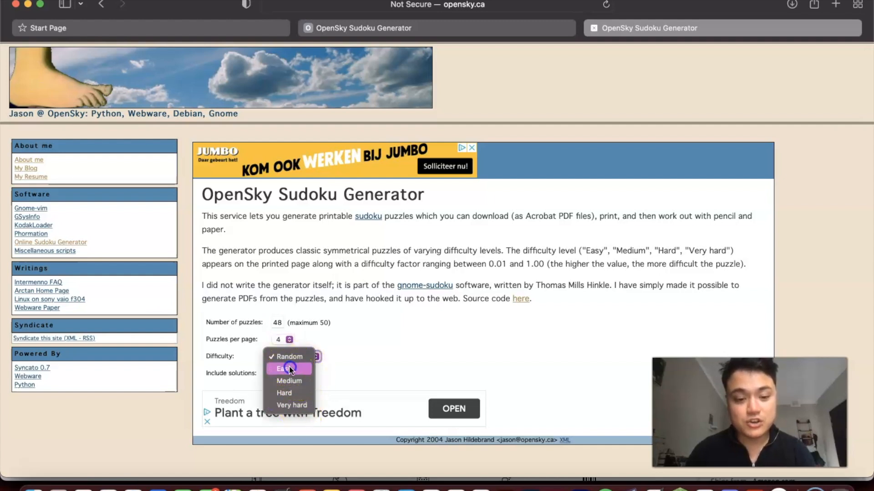
left_click(290, 369)
left_click(275, 374)
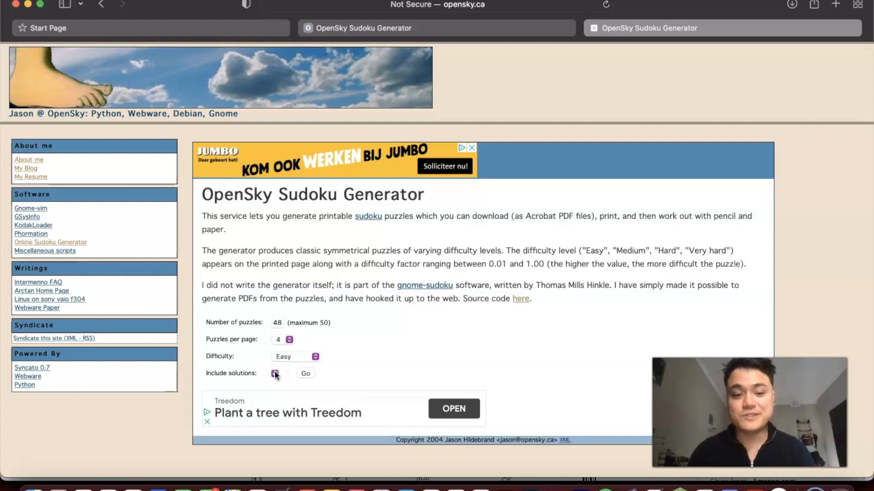
left_click(312, 374)
left_click(307, 375)
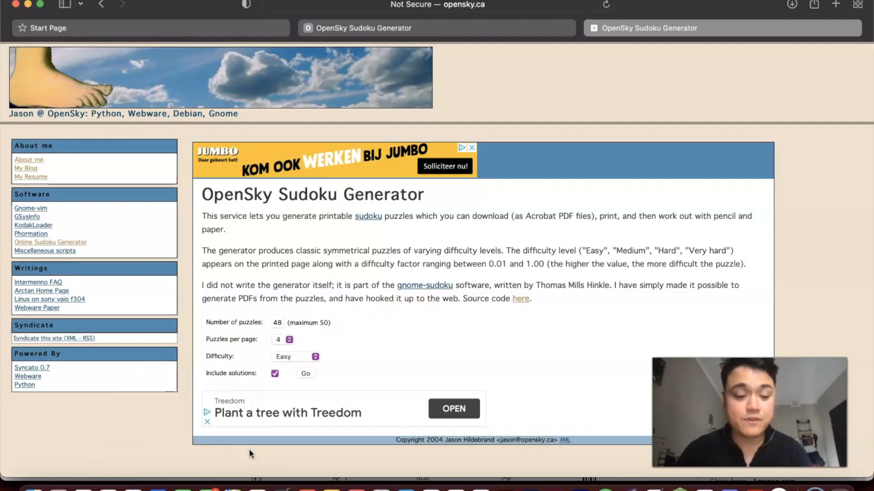
Switch to Canva and import sudoku-3.pdf from the Downloads folder as a new design
left_click(85, 486)
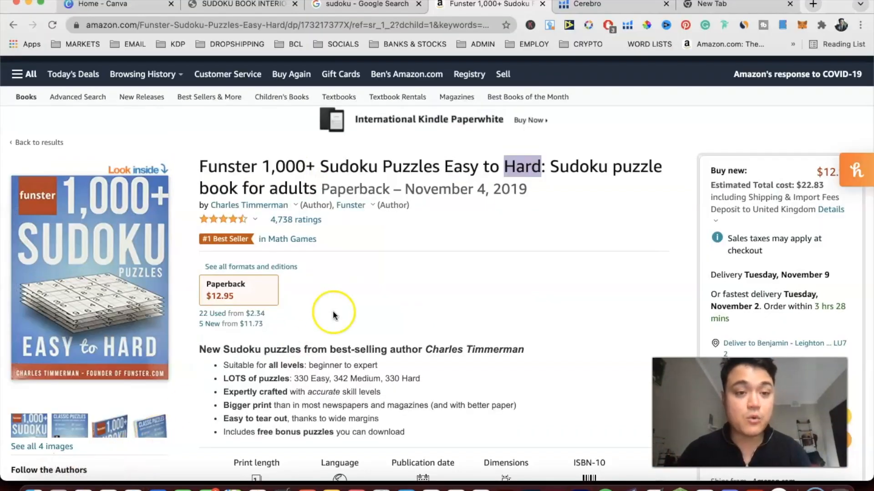
left_click(144, 8)
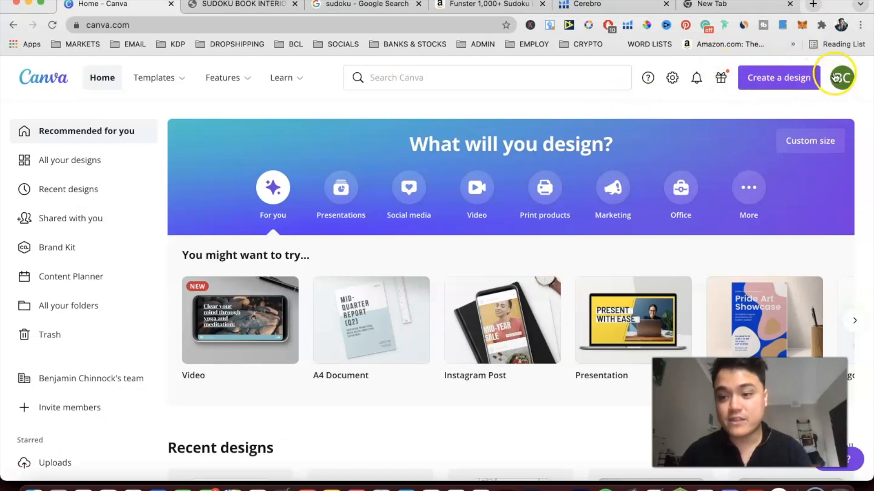
left_click(797, 77)
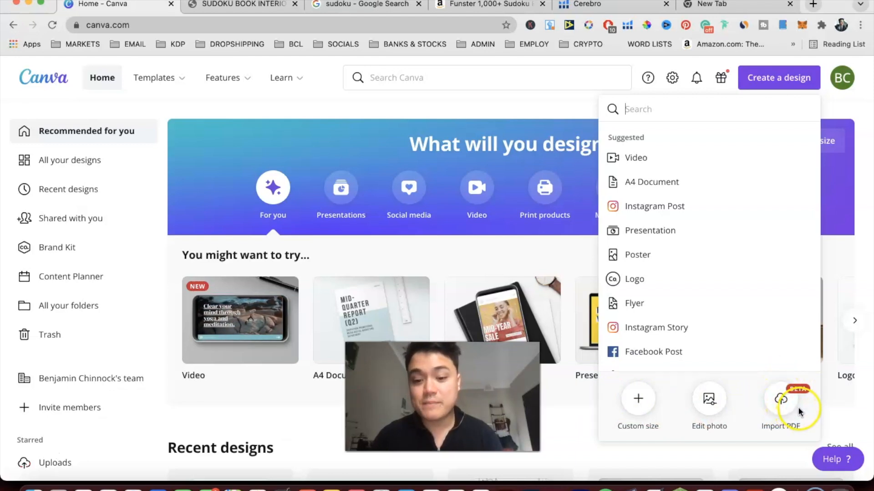
left_click(772, 411)
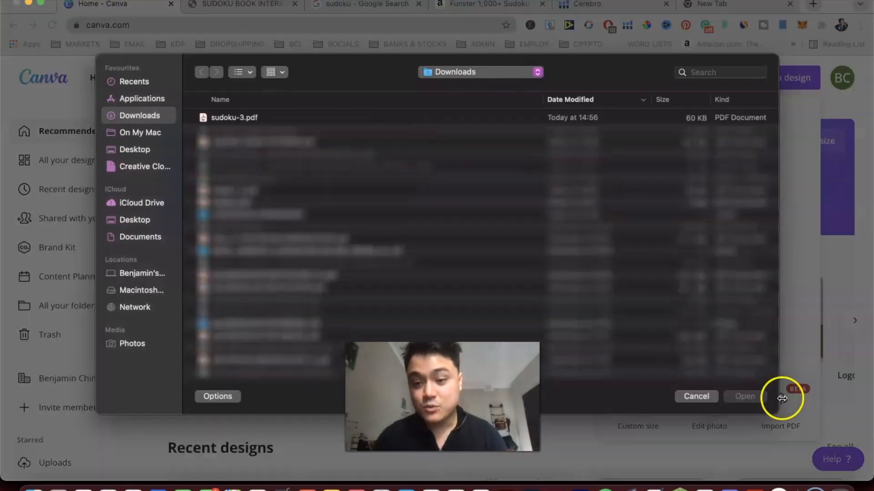
left_click(404, 116)
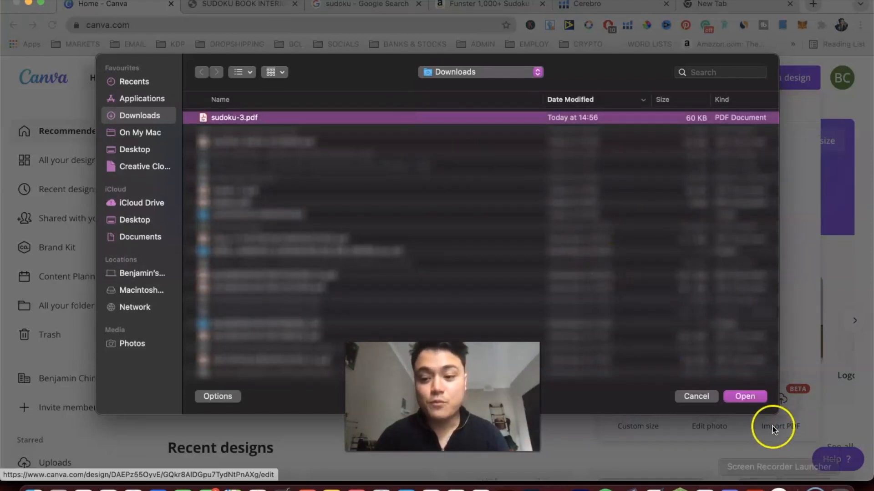
left_click(751, 399)
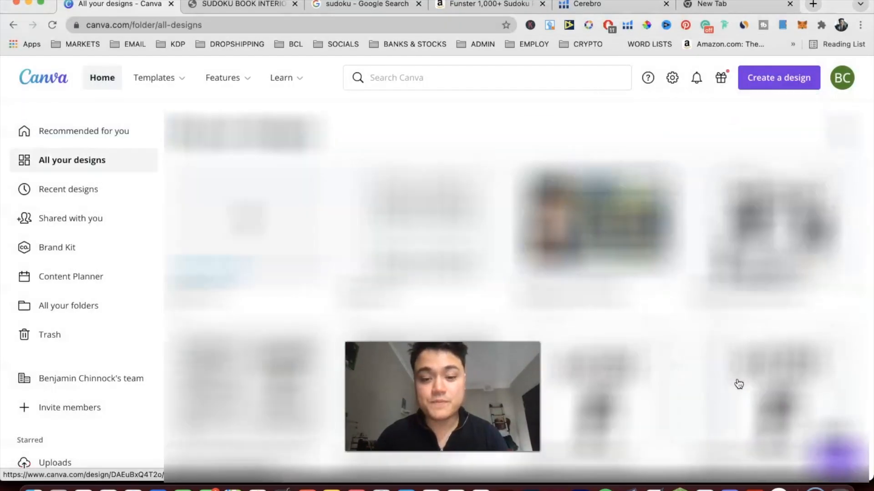
Open the imported sudoku-3.pdf design in the editor and dismiss the File Import Feedback form
left_click(288, 213)
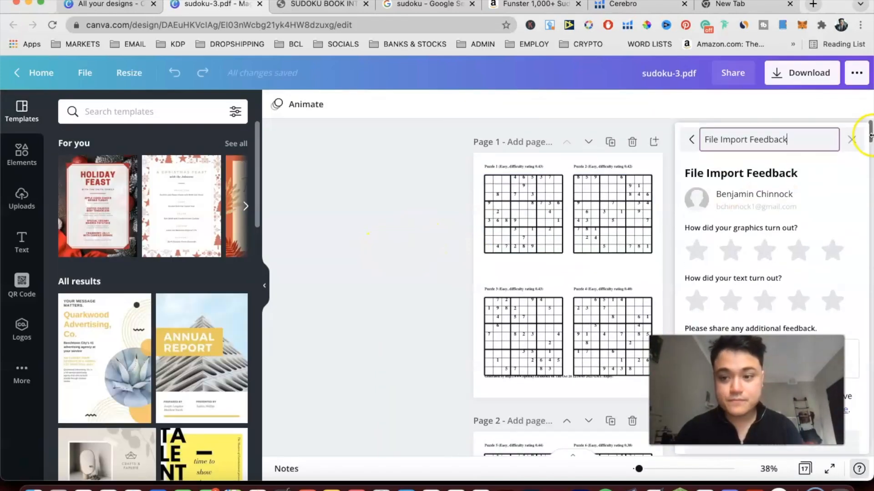
left_click(852, 139)
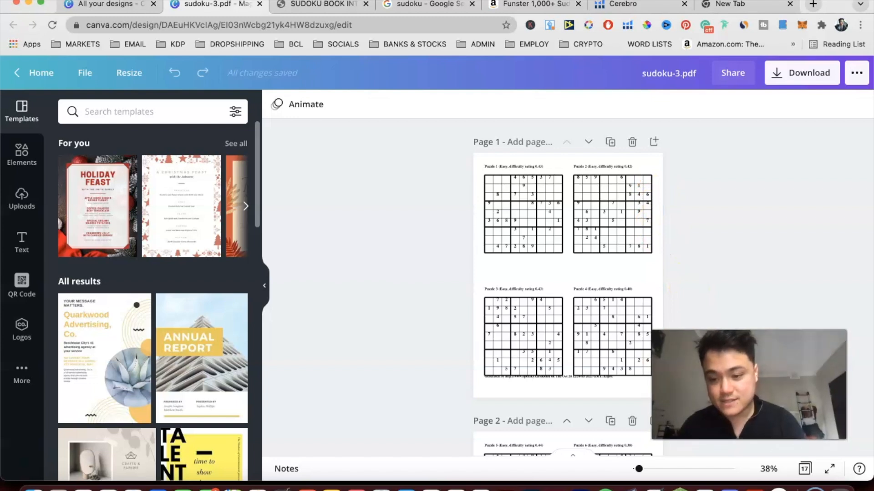
left_click(703, 320)
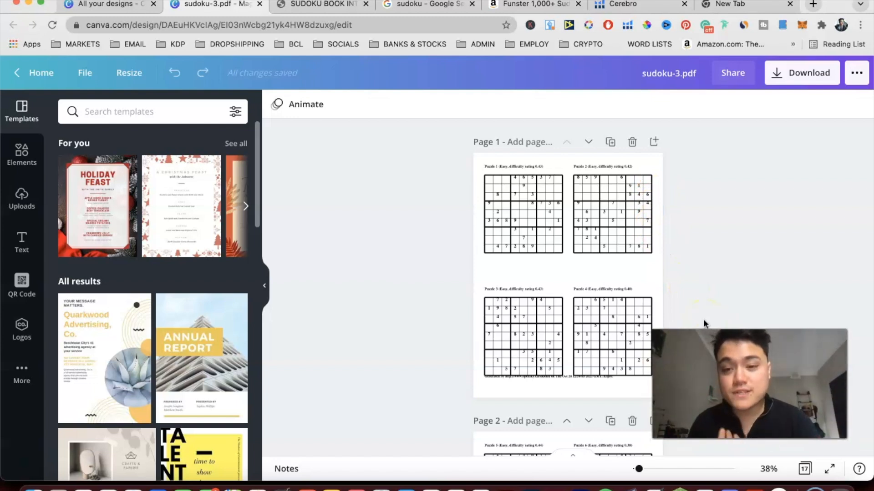
Examine the puzzle grids on page 1 up close, selecting the grids of puzzles 1, 2 and 3 individually
left_click(619, 277)
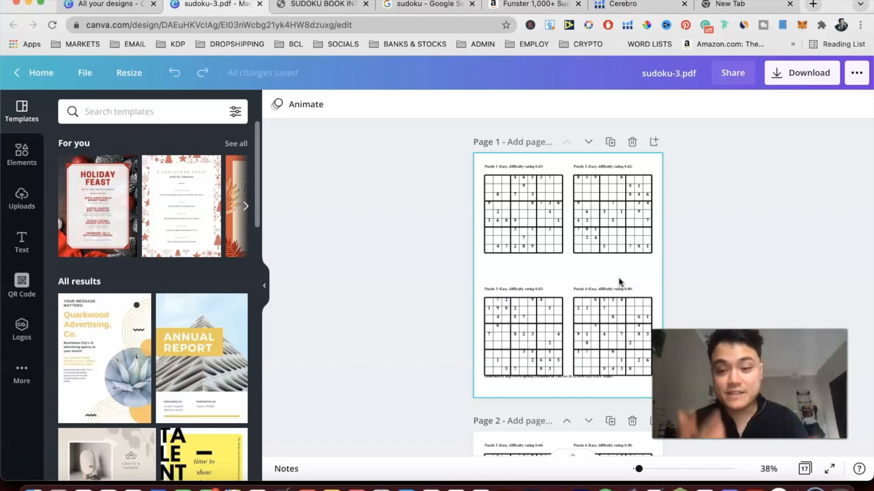
left_click(612, 239)
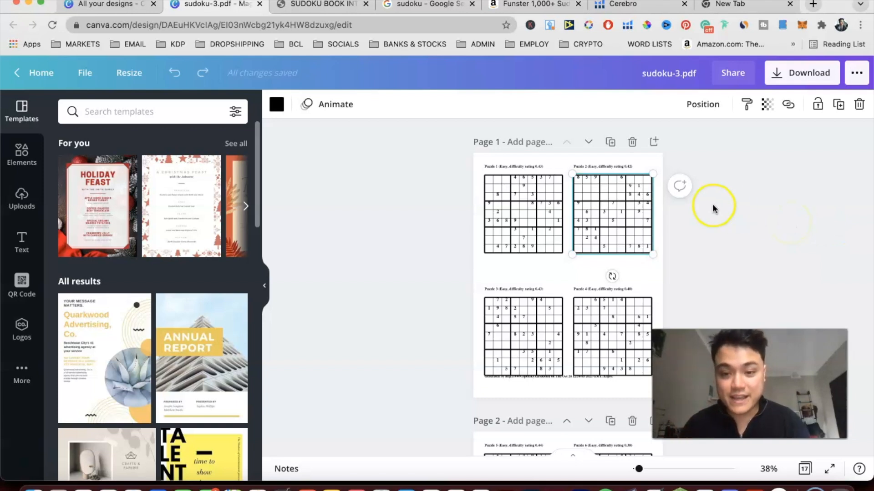
scroll(651, 181, "up", 5)
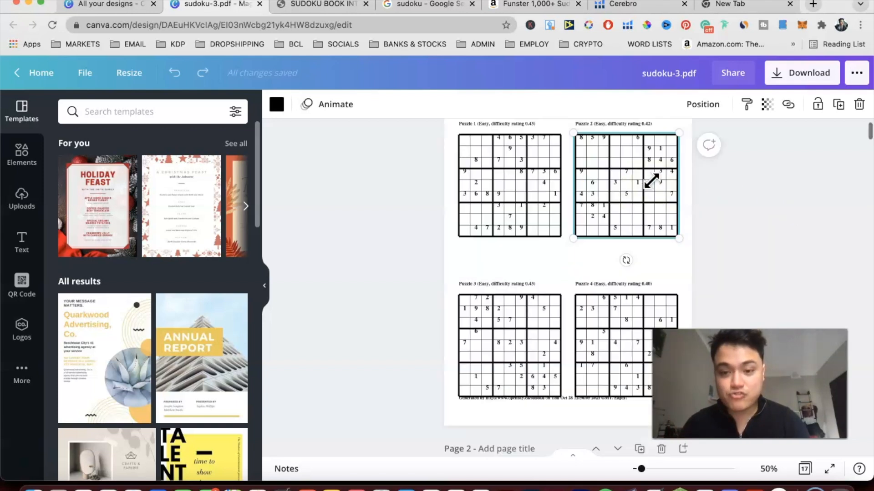
left_click(347, 156)
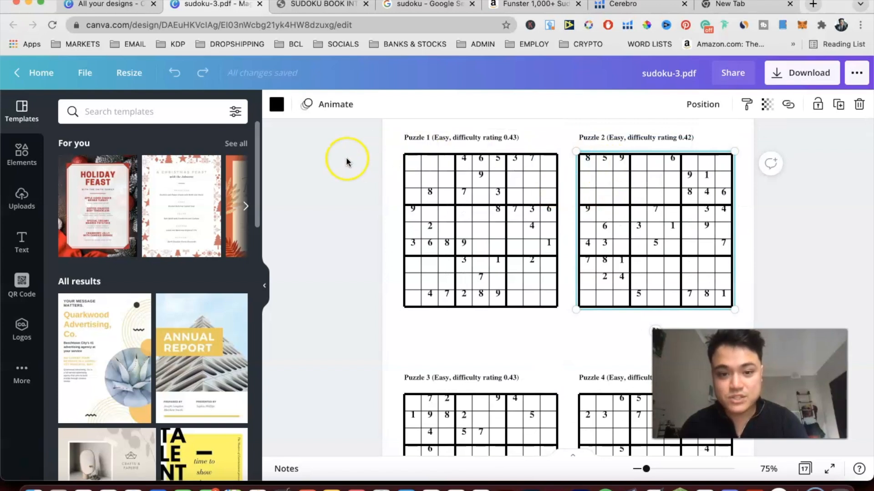
left_click(409, 165)
scroll(501, 206, "down", 2)
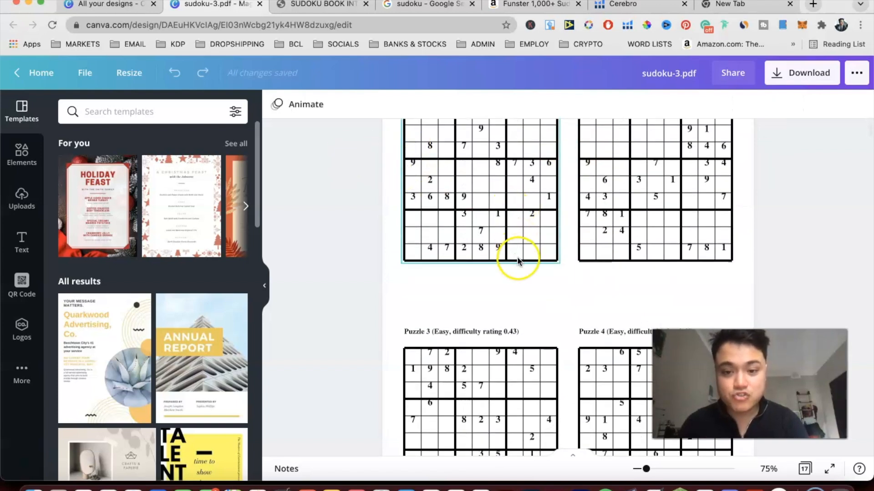
scroll(518, 260, "up", 3)
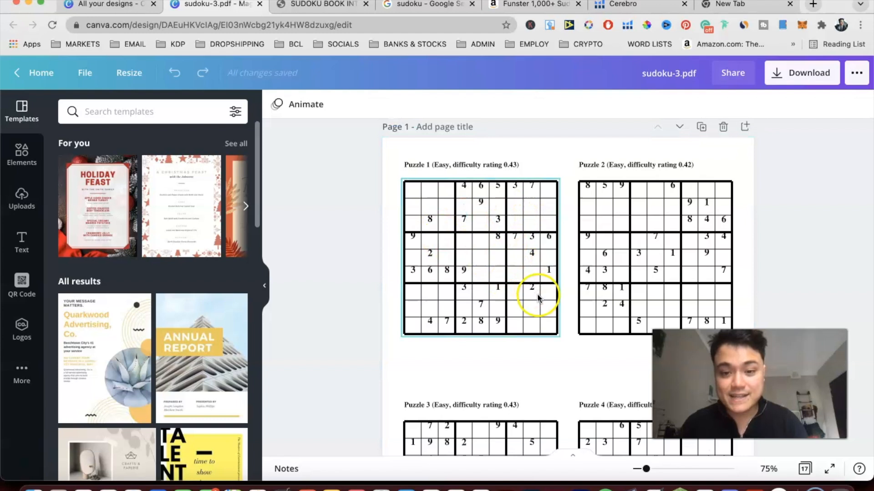
left_click(540, 316)
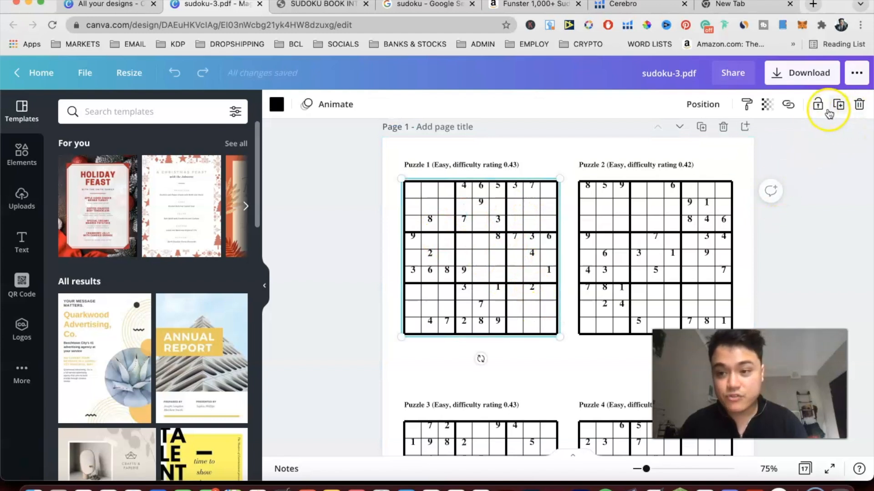
left_click(684, 283)
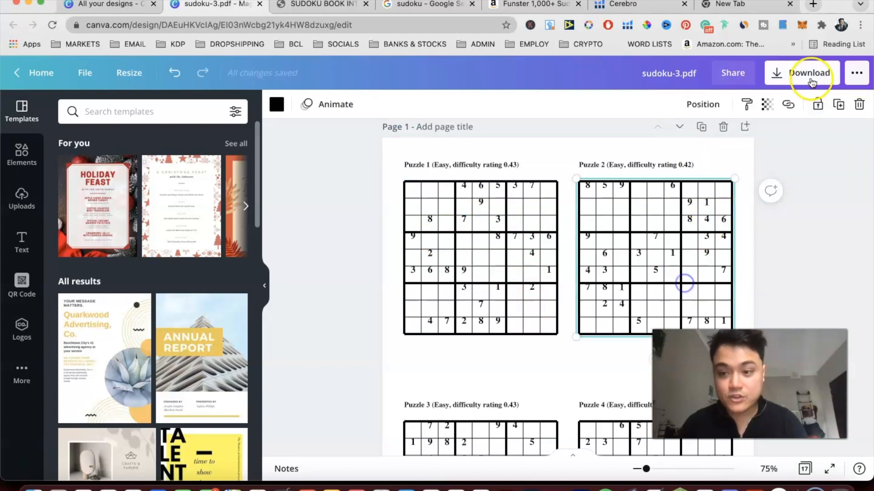
scroll(624, 282, "down", 5)
left_click(510, 326)
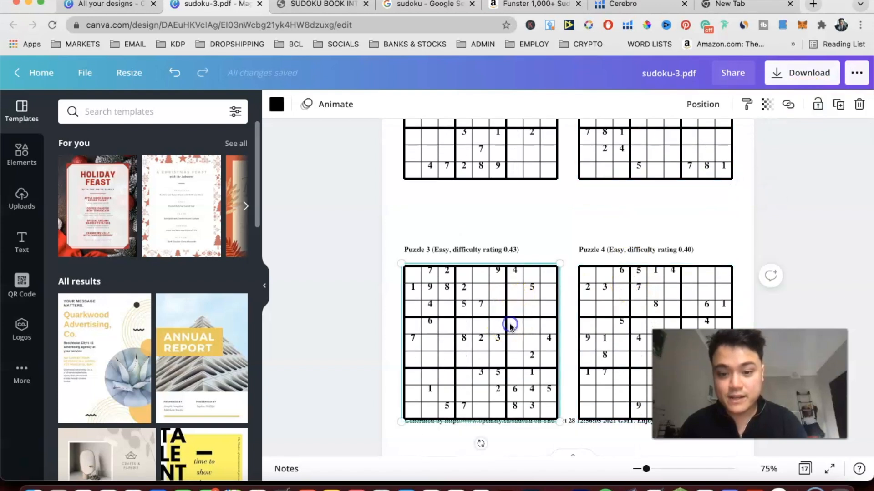
Lock the grids of puzzles 3 and 4 on page 1 in place
left_click(698, 278)
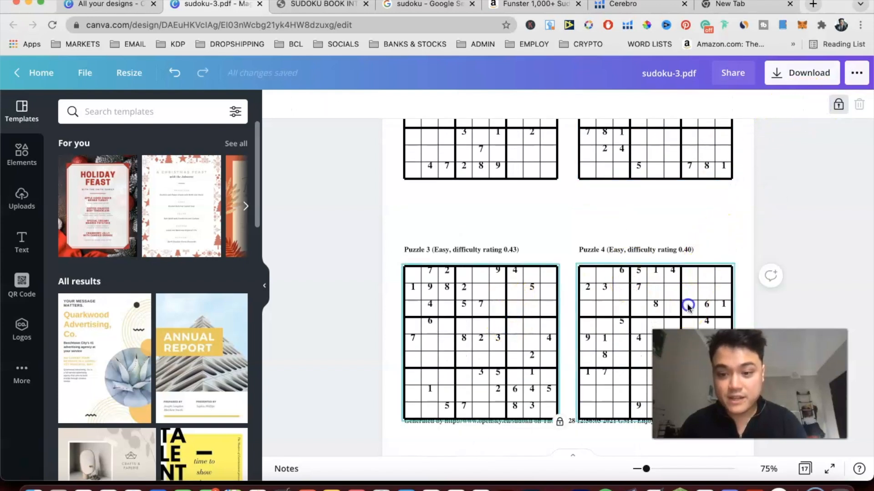
left_click(822, 113)
scroll(695, 240, "down", 2)
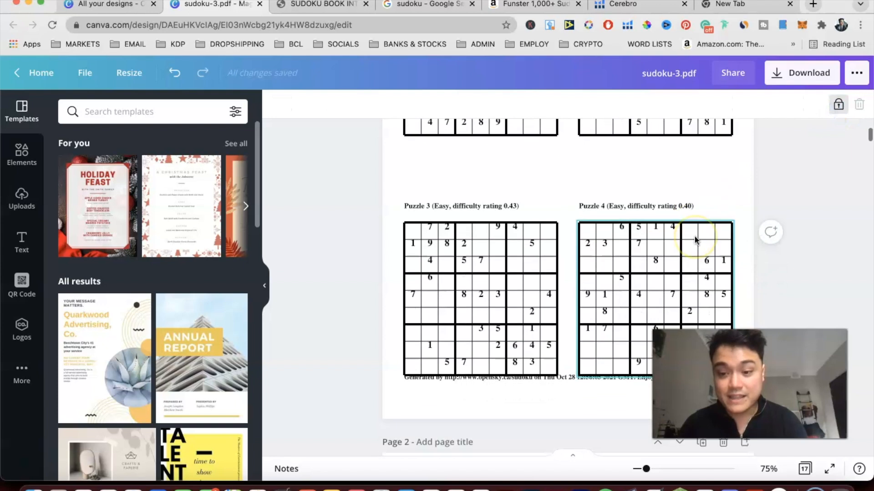
scroll(695, 240, "down", 5)
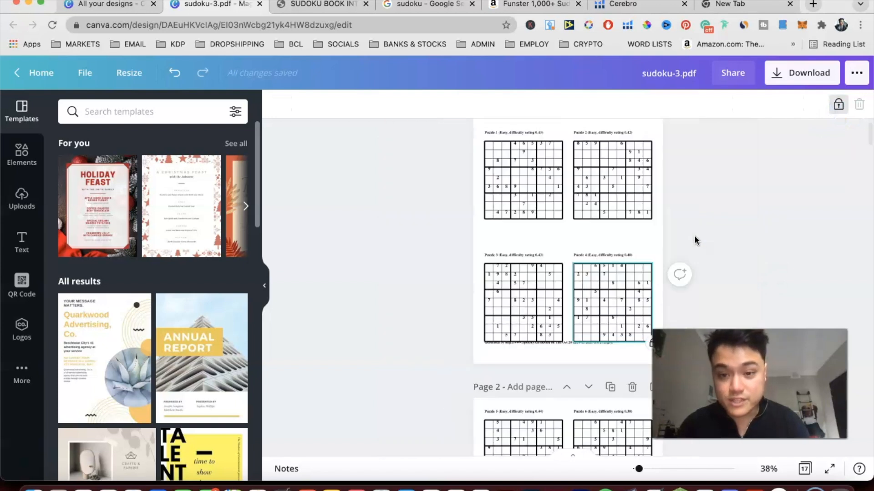
Nudge all of page 1's numbers and puzzle titles down slightly within the grids, and delete the generator credit line in the footer
left_click_drag(456, 123, 684, 345)
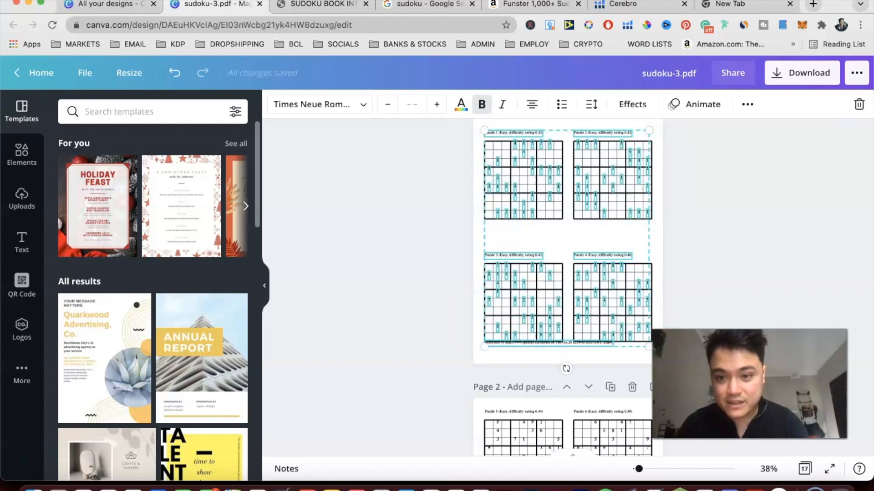
key("Down")
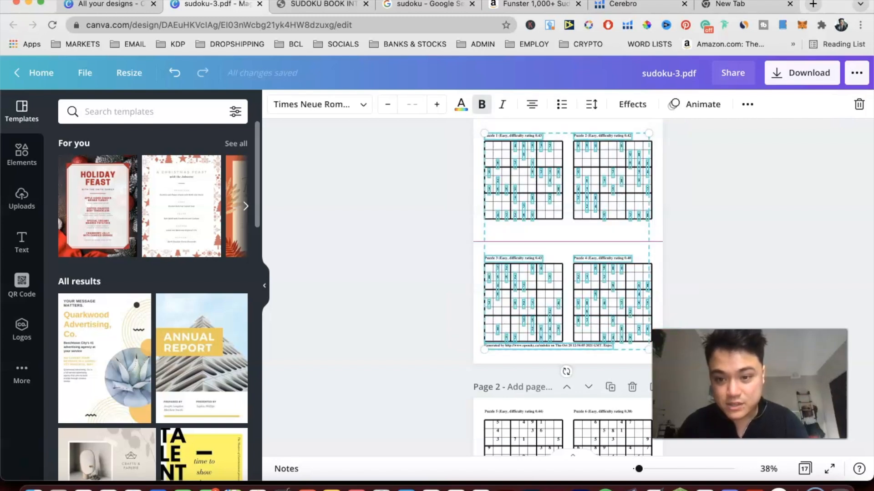
left_click(704, 251)
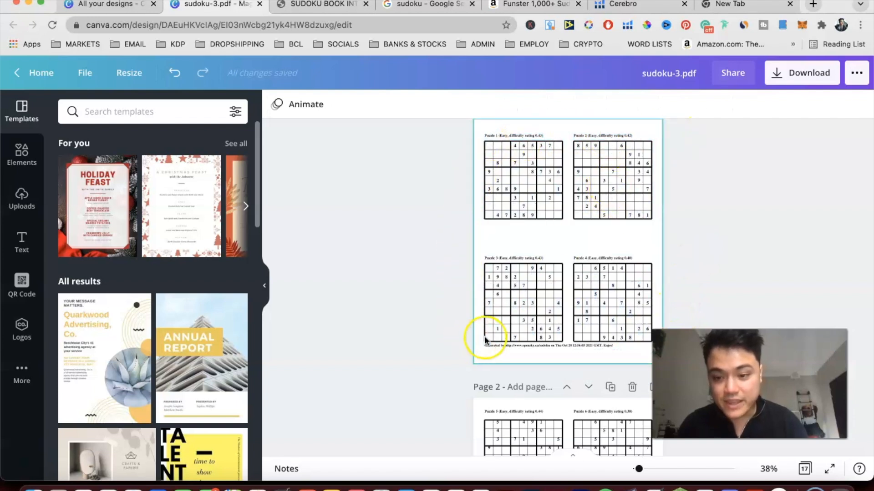
left_click(539, 346)
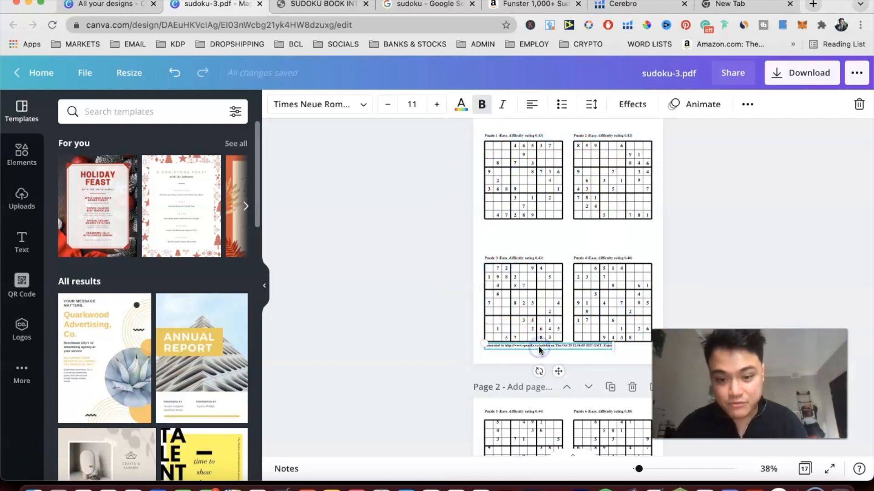
key("Delete")
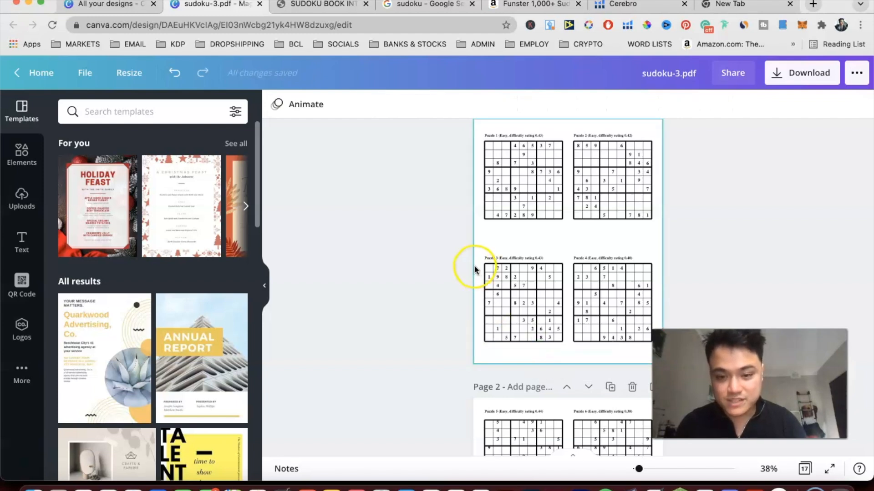
Remove the bracketed difficulty text from the Puzzle 1 and Puzzle 2 titles, leaving only the puzzle names
double_click(537, 135)
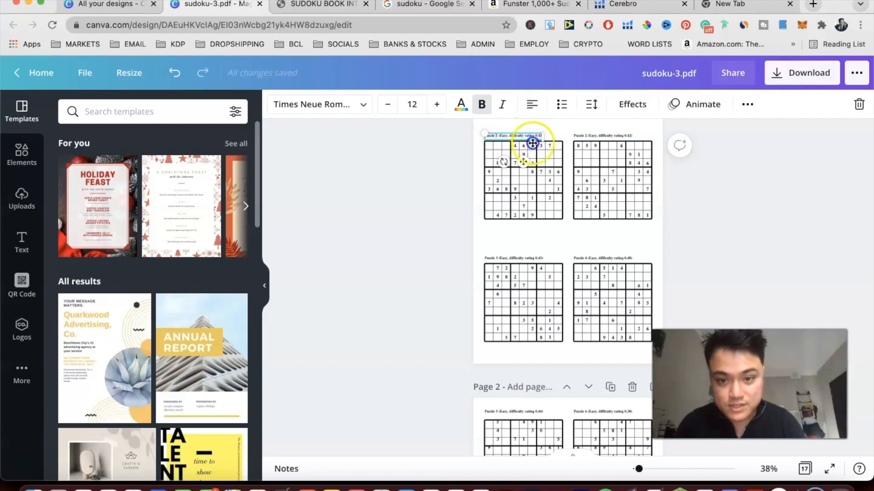
key("super+equal")
key("super+equal")
key("super+equal")
scroll(537, 142, "up", 7)
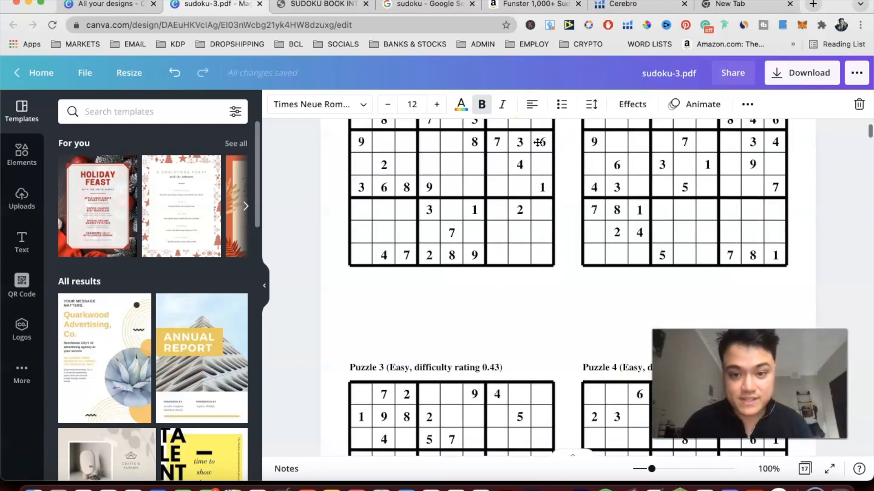
left_click_drag(387, 195, 534, 204)
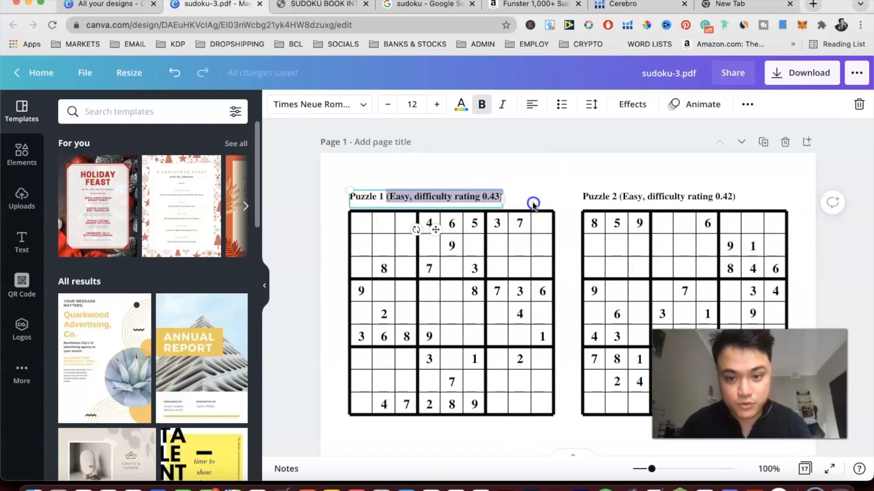
key("BackSpace")
left_click(615, 197)
double_click(616, 197)
left_click(619, 198)
left_click_drag(620, 198, 734, 197)
key("BackSpace")
scroll(686, 191, "down", 1)
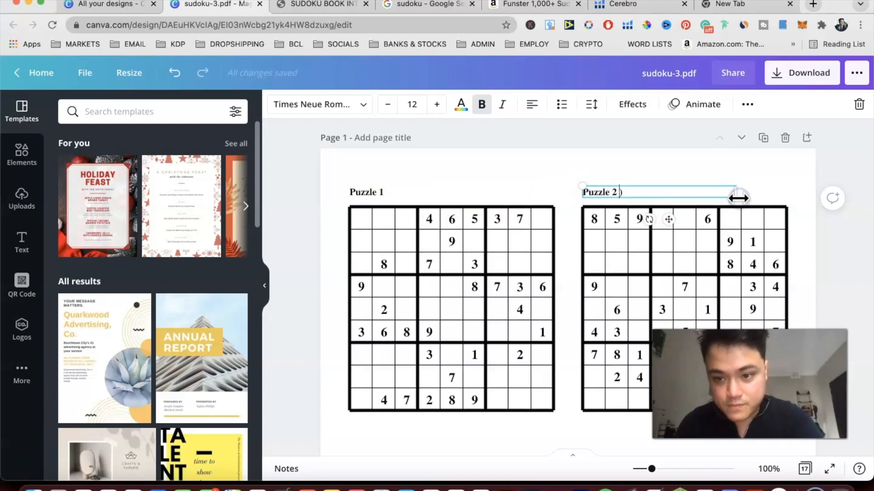
Strip the bracketed difficulty rating from the Puzzle 3 and Puzzle 4 titles on page 1
scroll(686, 185, "down", 6)
left_click(370, 146)
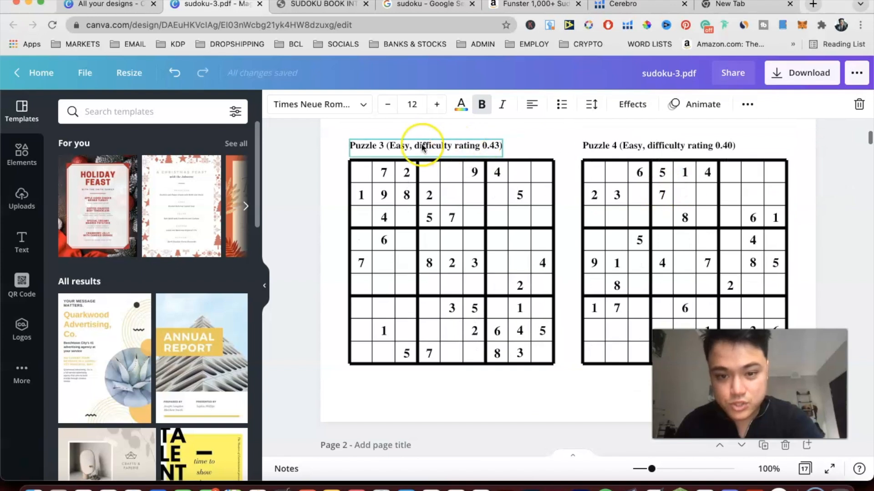
double_click(395, 145)
left_click(392, 145)
left_click_drag(388, 145, 505, 147)
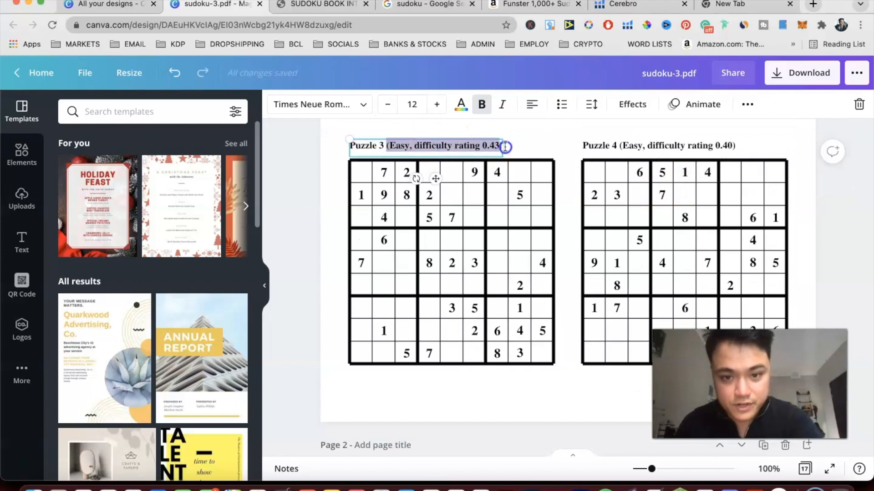
key("BackSpace")
left_click(637, 146)
left_click(622, 145)
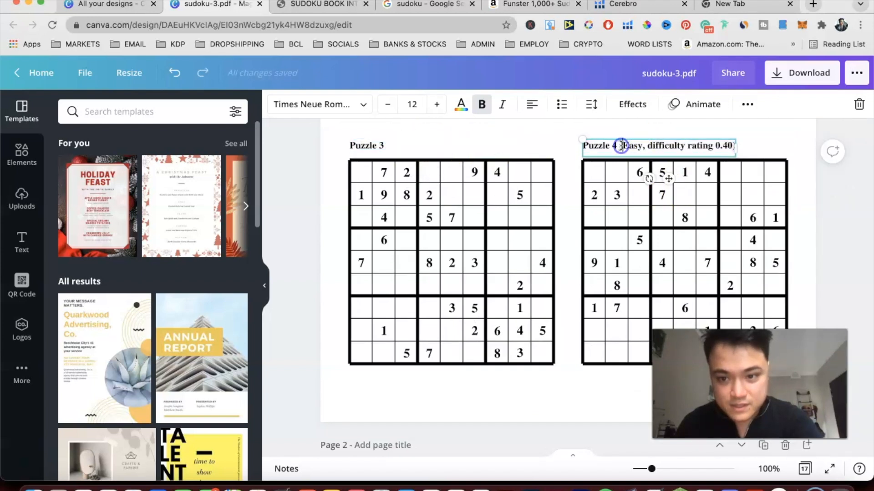
left_click_drag(619, 146, 729, 148)
key("BackSpace")
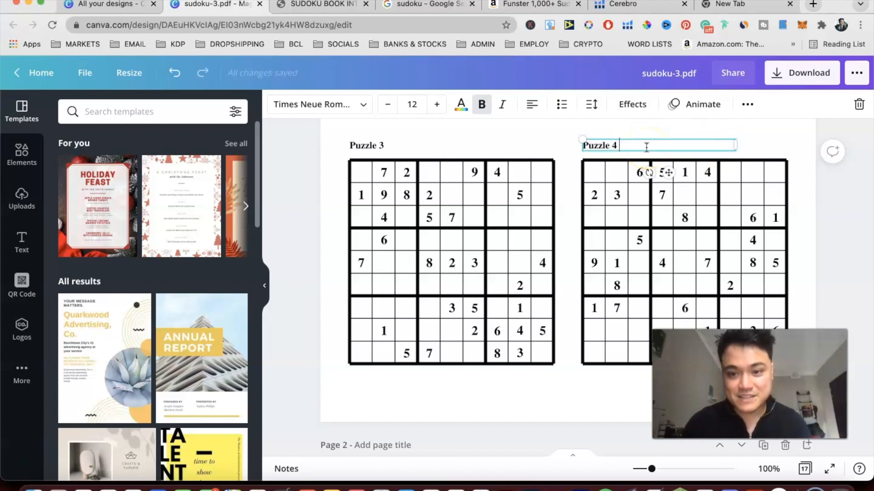
Change the font of all numbers and puzzle titles on page 1 to Montserrat Classic
key("super+minus")
key("super+minus")
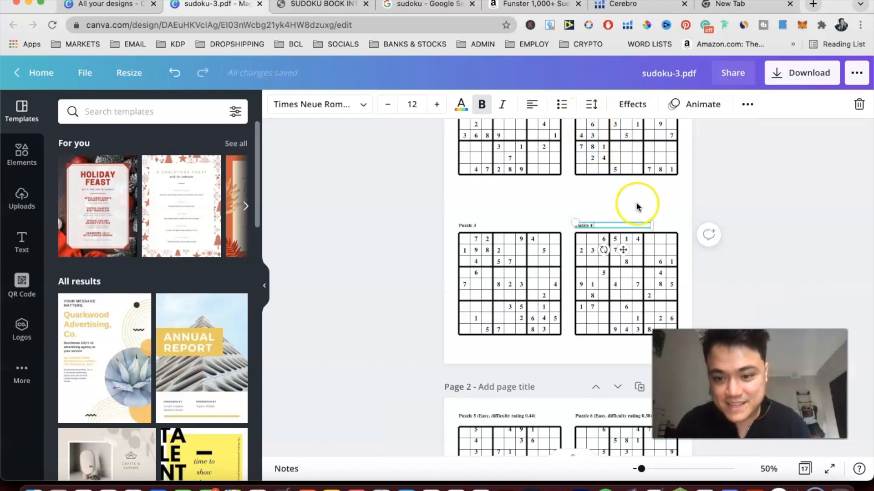
scroll(636, 206, "down", 1)
left_click(721, 291)
left_click_drag(716, 315, 430, 147)
scroll(430, 214, "up", 1)
scroll(430, 214, "up", 2)
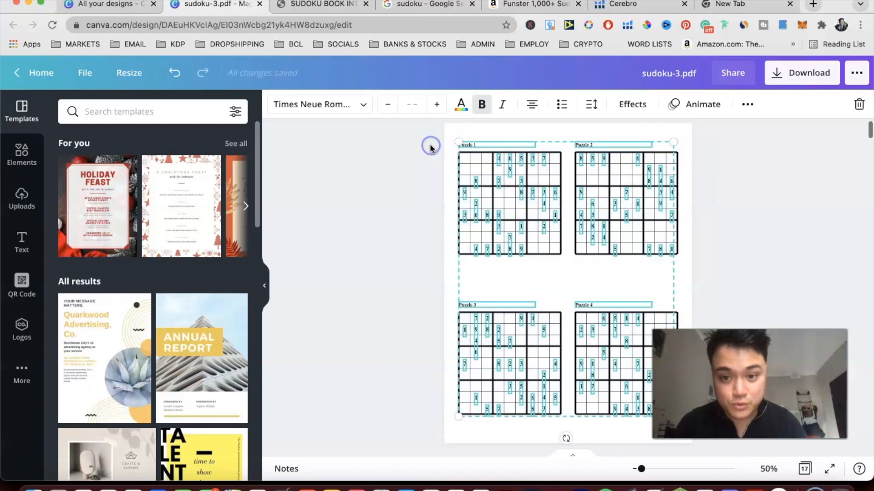
left_click(339, 106)
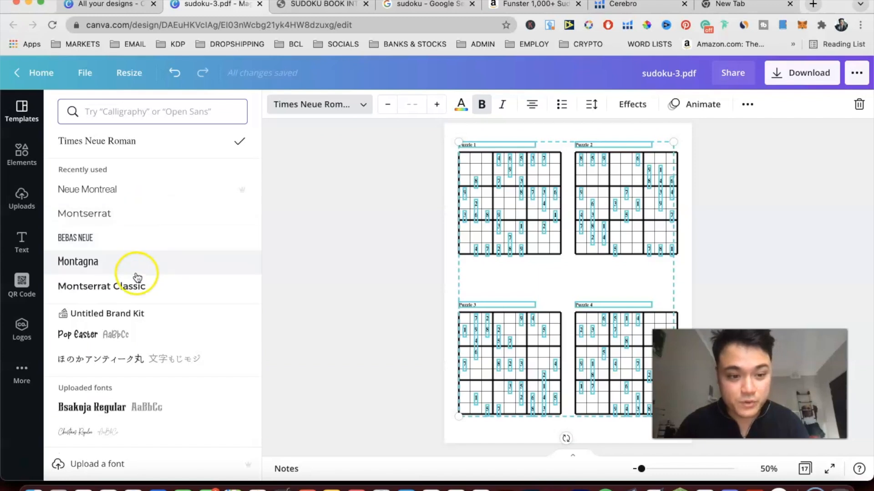
left_click(142, 287)
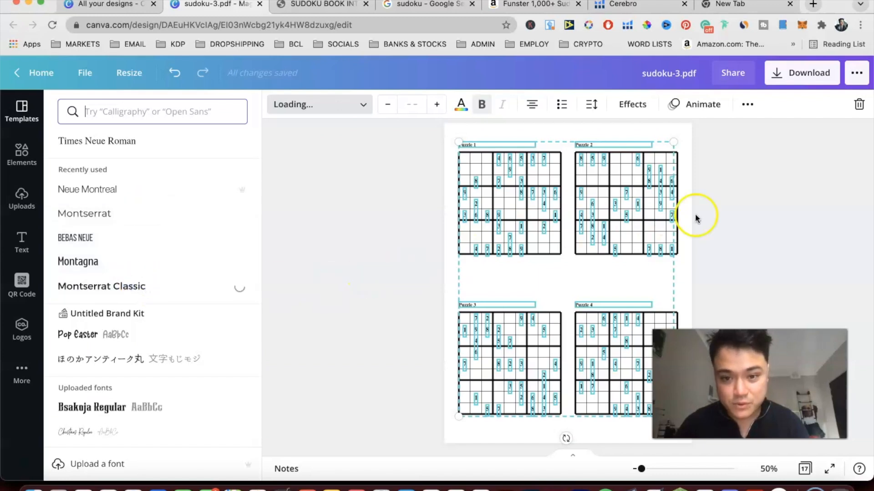
left_click(808, 207)
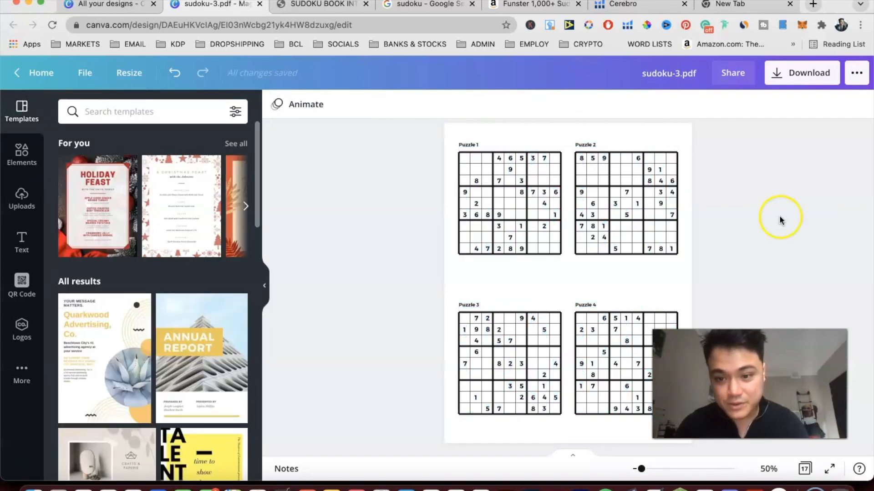
Examine the restyled layout of the four puzzles on page 1 and compare it with page 2
scroll(634, 220, "down", 4)
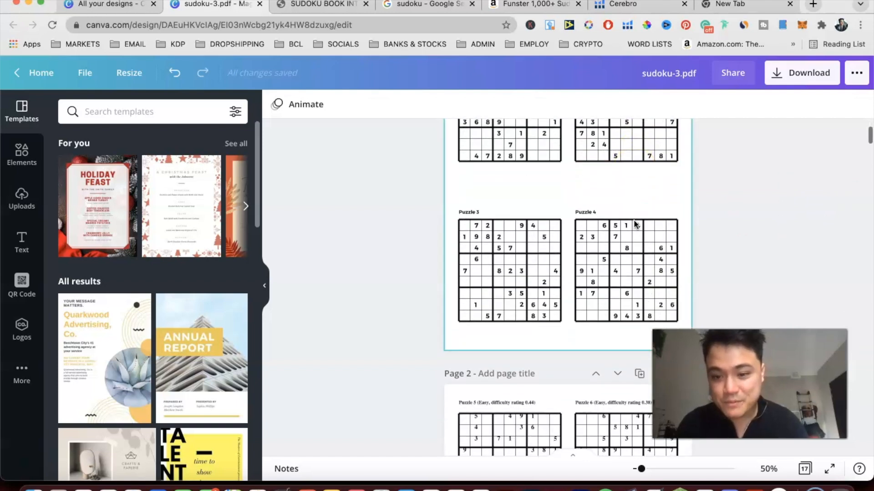
scroll(717, 207, "up", 4)
left_click(669, 158)
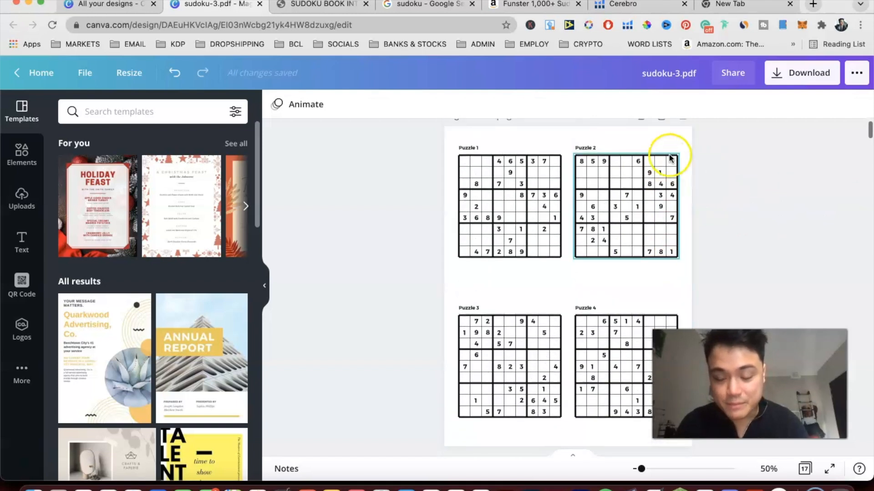
scroll(669, 157, "down", 4)
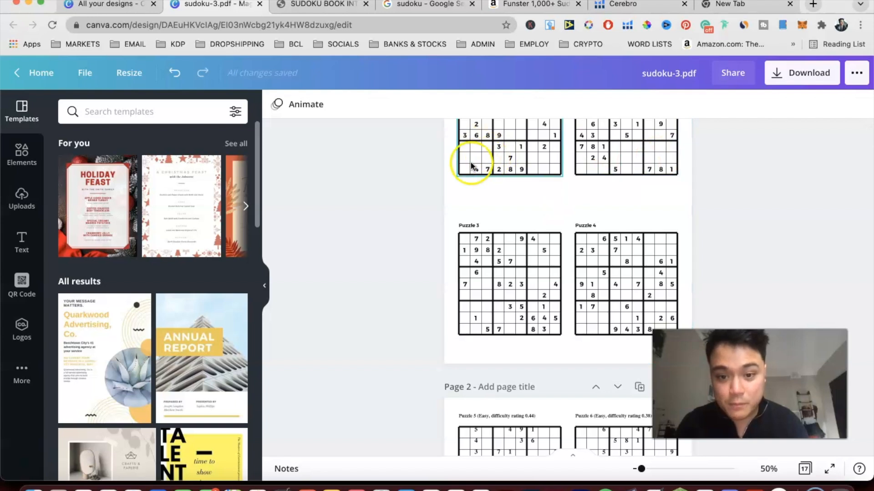
scroll(455, 321, "down", 5)
scroll(462, 324, "up", 6)
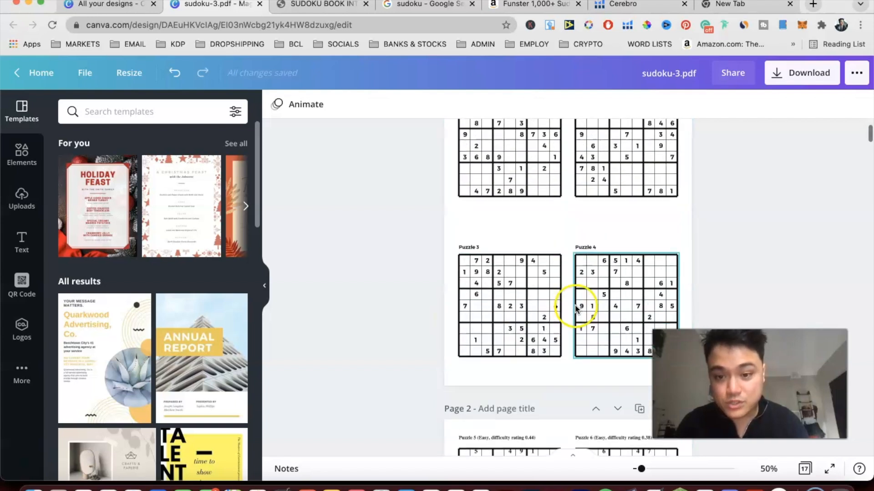
scroll(576, 309, "up", 2)
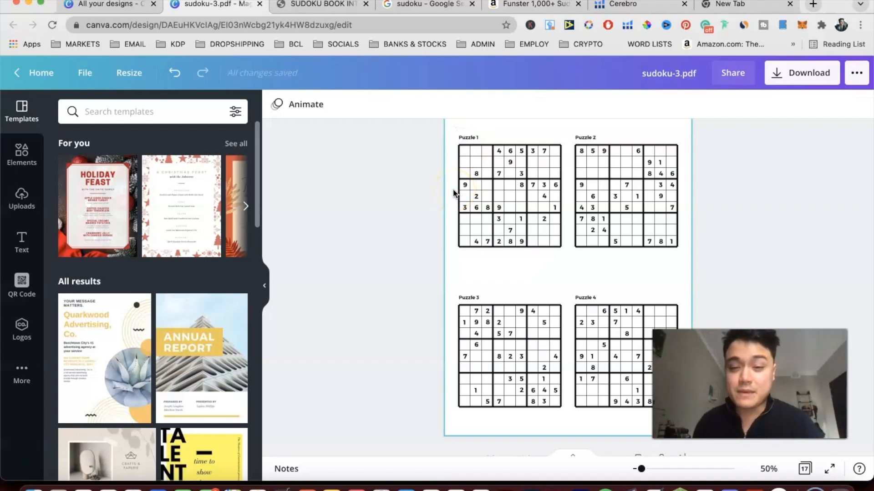
left_click(430, 137)
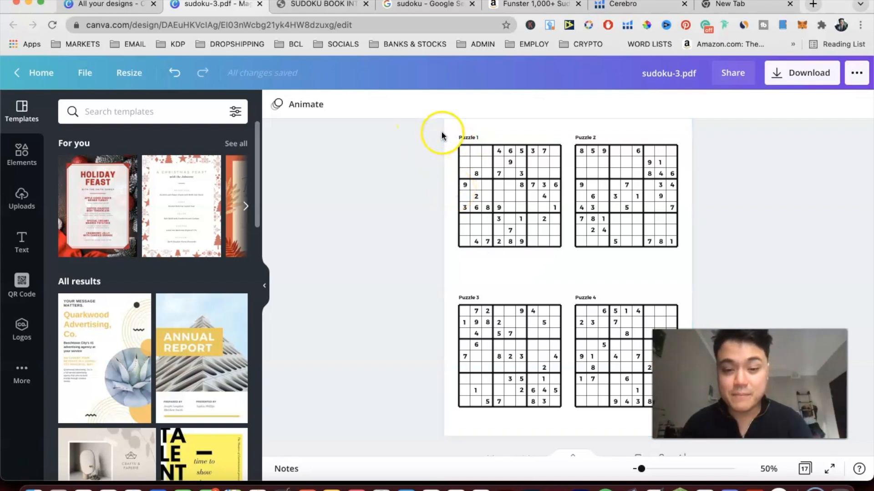
Go to the solutions on page 13 and lock the grids of puzzles 1, 2 and 3 together
scroll(419, 307, "down", 5)
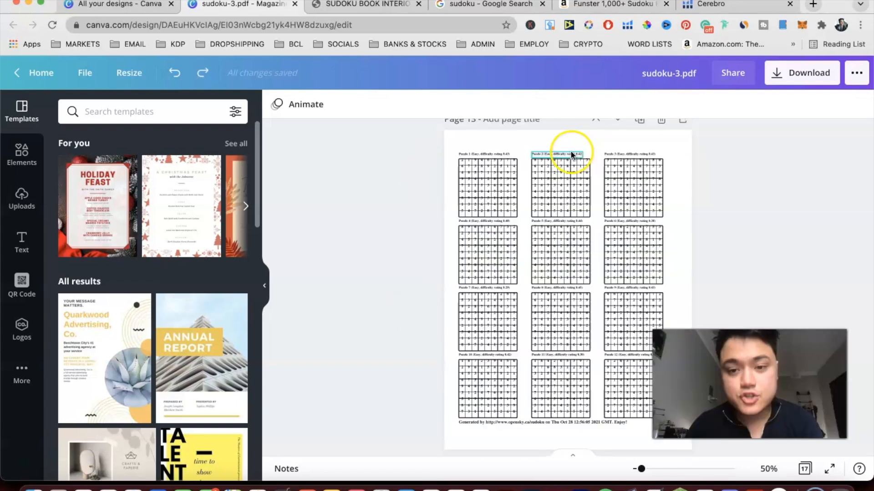
left_click(566, 145)
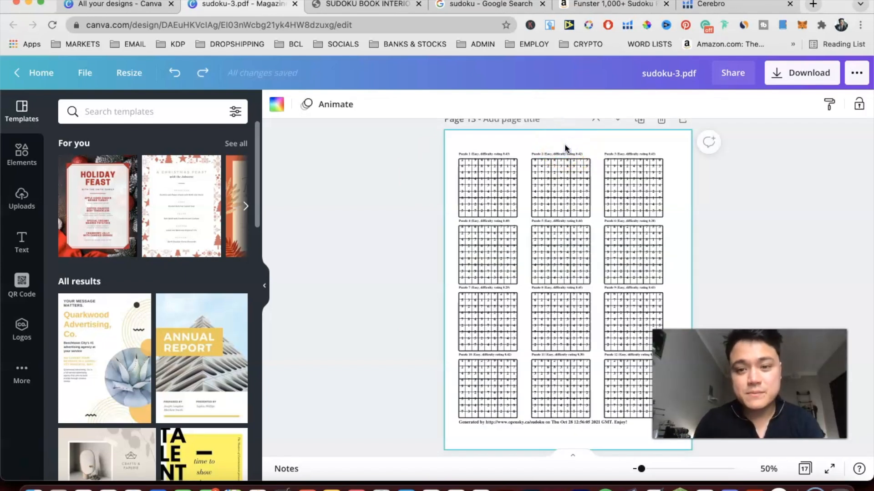
key("super+plus")
key("super+plus")
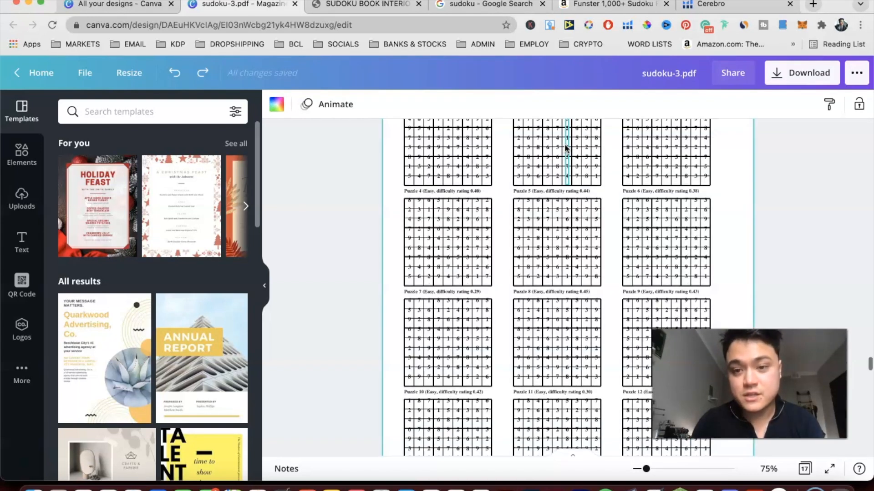
scroll(566, 149, "up", 3)
left_click(552, 149)
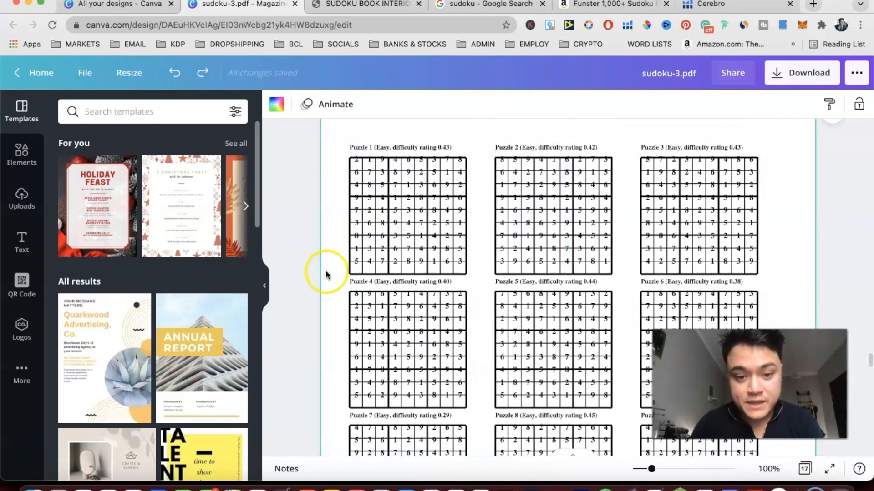
left_click_drag(341, 274, 654, 275)
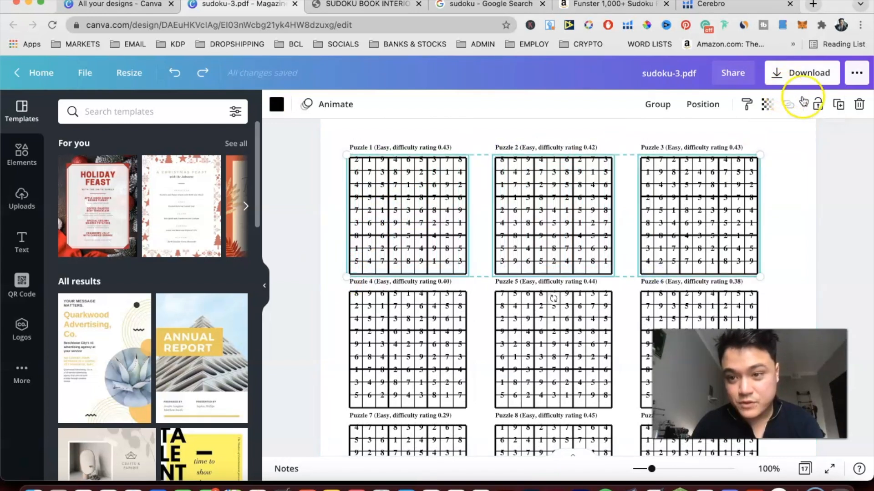
left_click(818, 104)
Lock the second row of solution grids on page 13, puzzles 4, 5 and 6
scroll(754, 216, "down", 2)
scroll(754, 216, "down", 1)
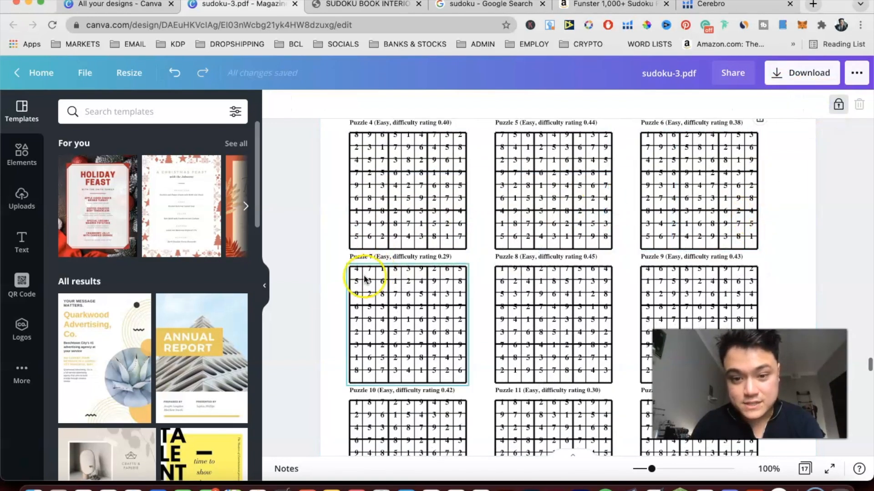
left_click_drag(332, 249, 655, 249)
left_click(331, 249)
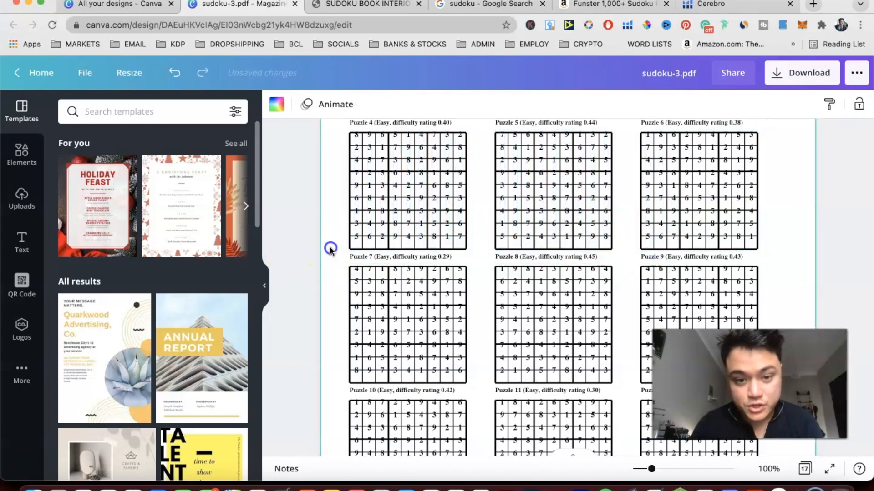
left_click_drag(336, 253, 675, 249)
left_click(818, 104)
scroll(673, 217, "down", 2)
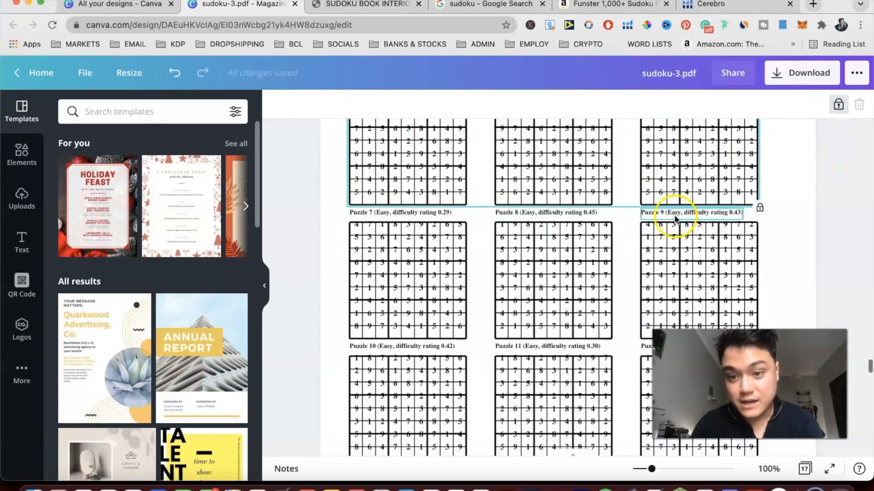
Lock the third and fourth rows of solution grids on page 13, puzzles 7 to 12
left_click_drag(343, 296, 649, 298)
left_click(813, 104)
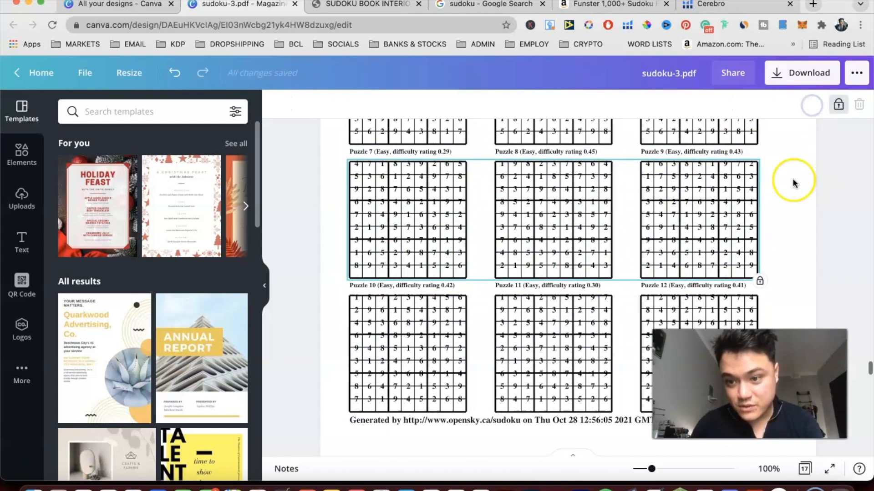
scroll(370, 263, "down", 3)
left_click_drag(340, 299, 663, 302)
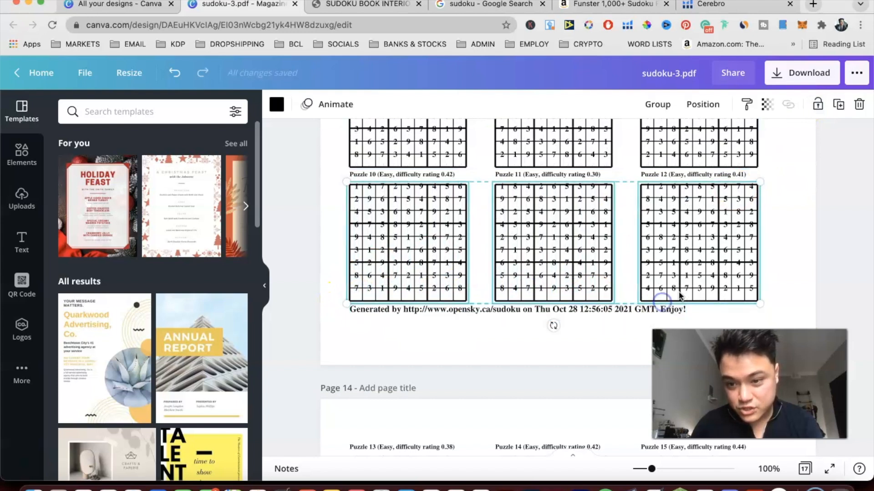
left_click(819, 105)
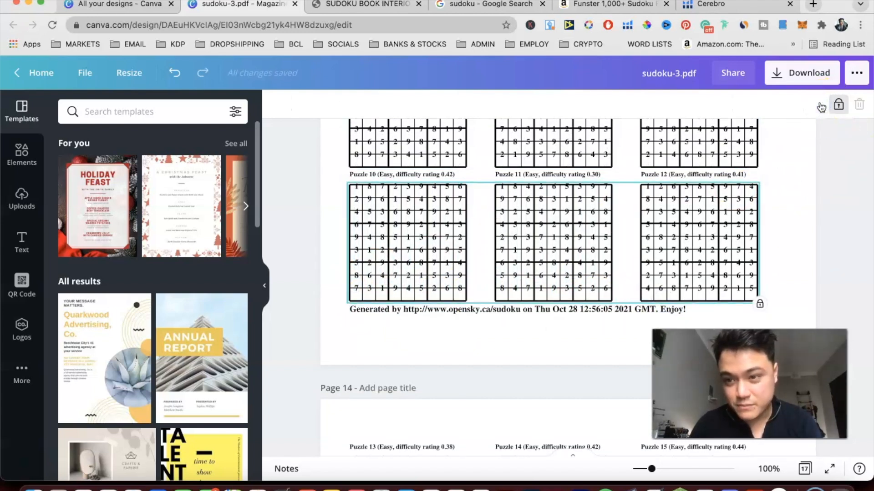
left_click(765, 220)
Select all solution numbers and puzzle titles on page 13 and nudge them down until the numbers sit centred in the grid cells
scroll(769, 219, "up", 8)
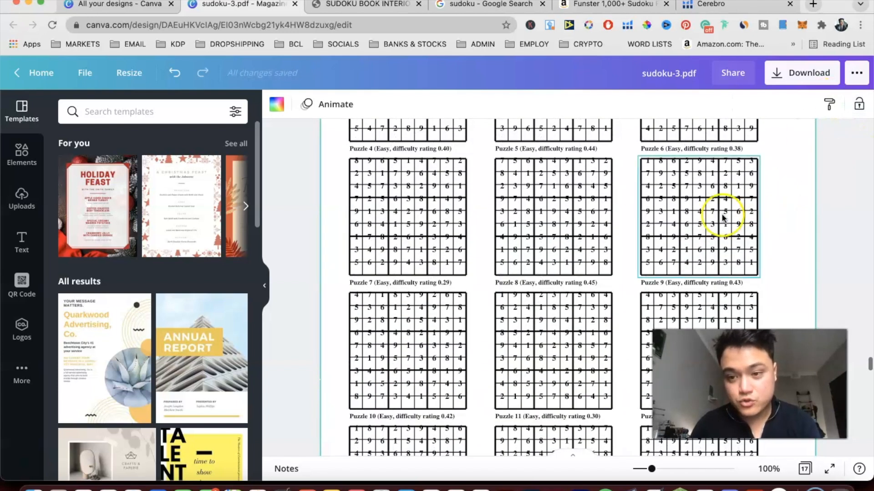
key("super+minus")
key("super+minus")
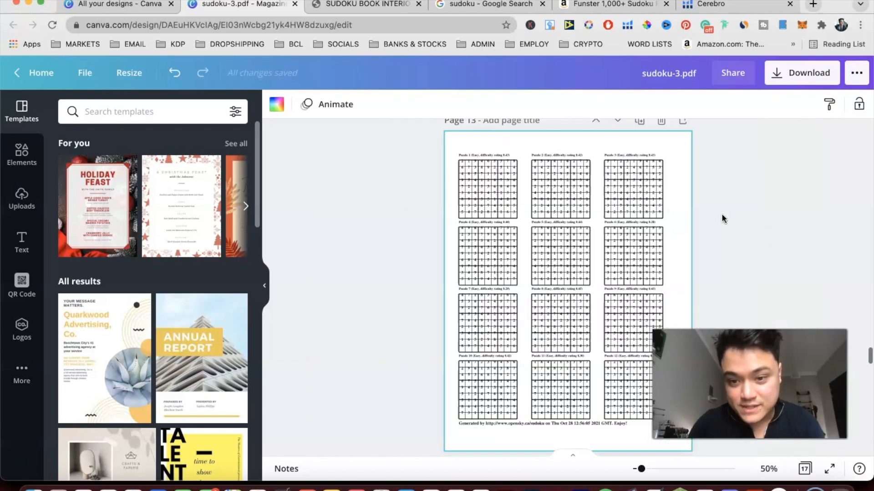
left_click_drag(445, 158, 700, 443)
key("super+plus")
key("super+plus")
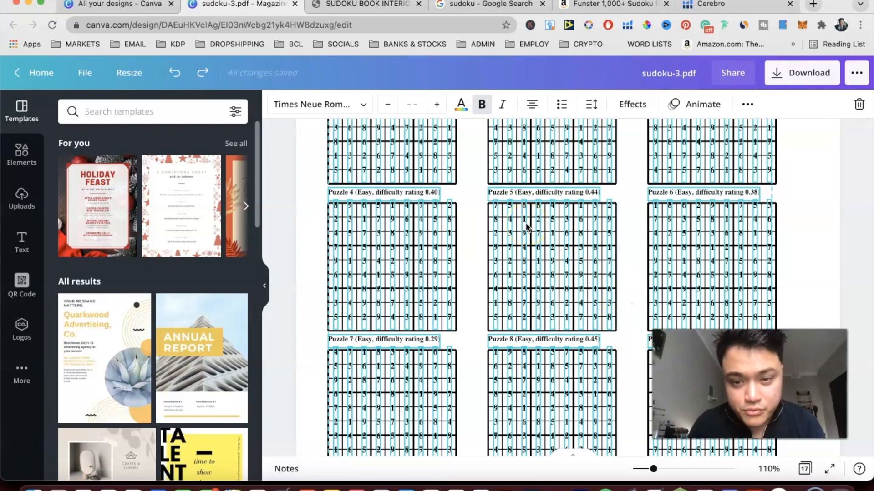
key("Down")
key("Down")
key("Down")
key("Down")
key("Down")
key("Down")
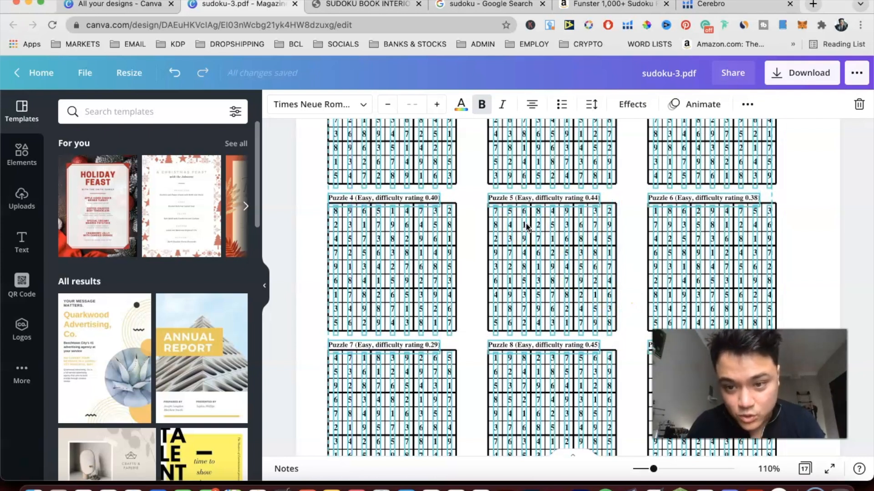
scroll(682, 226, "up", 4)
left_click(799, 220)
Delete the generator credit line below the grids on page 13 and remove the difficulty rating from the Puzzle 10 title
scroll(801, 222, "down", 10)
scroll(801, 222, "down", 13)
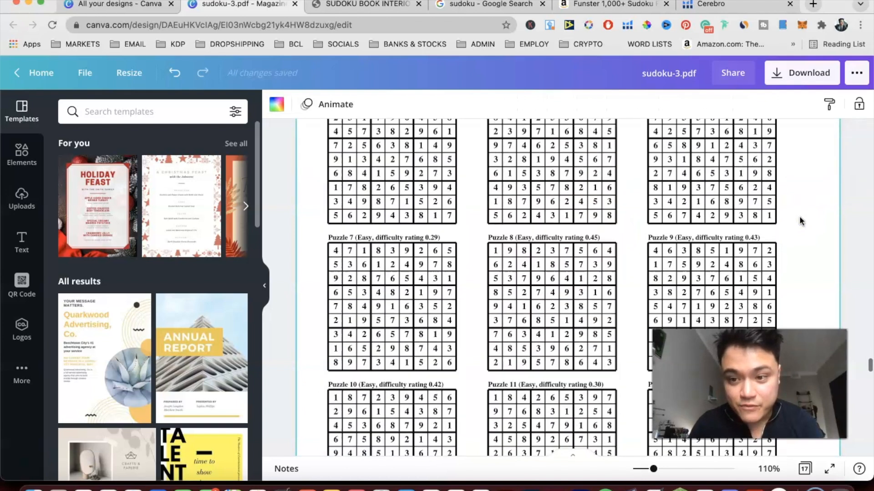
left_click(795, 235)
scroll(796, 235, "up", 3)
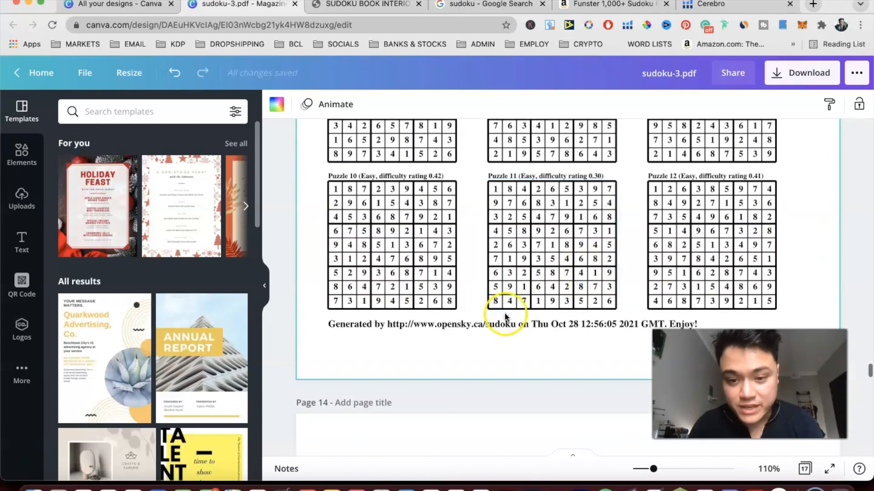
left_click(501, 324)
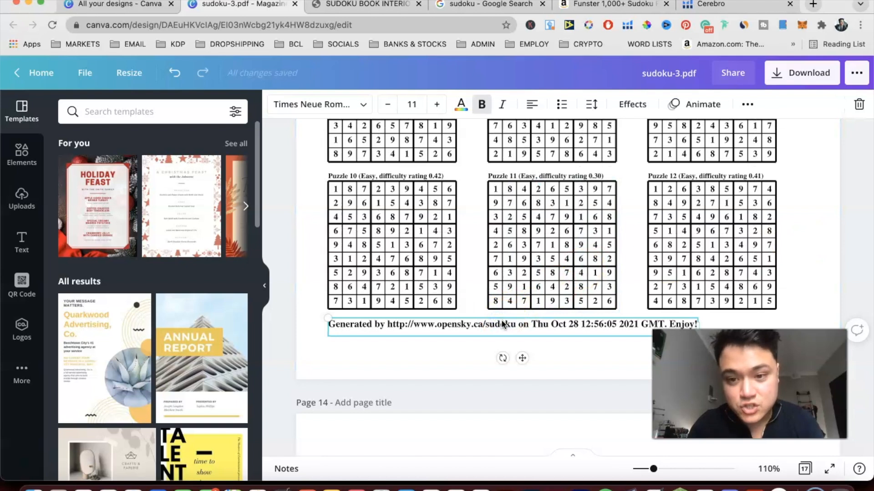
key("BackSpace")
double_click(396, 179)
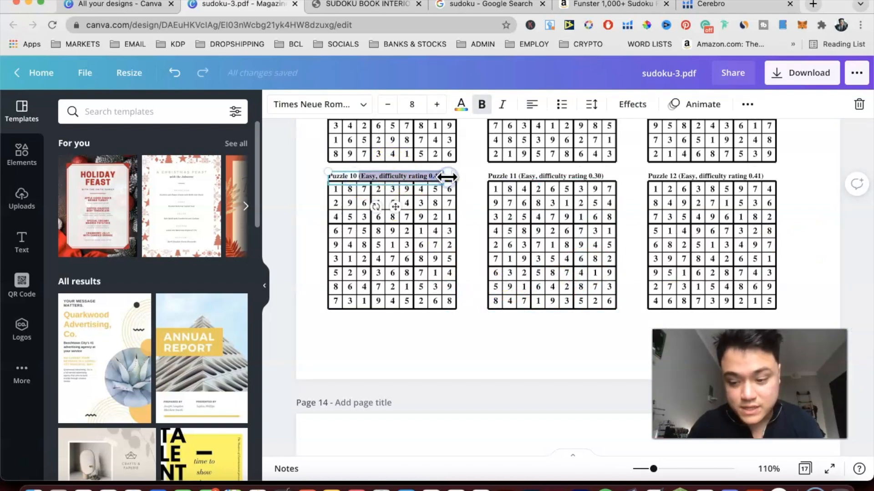
left_click(490, 180)
Examine the aligned solution grids on page 13 and compare them with the remaining solution pages
scroll(489, 184, "down", 5)
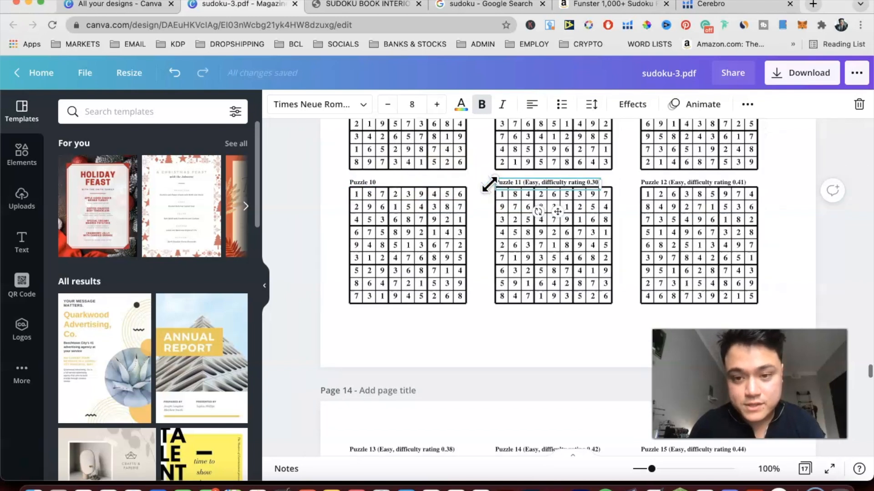
scroll(490, 184, "up", 3)
scroll(490, 183, "up", 4)
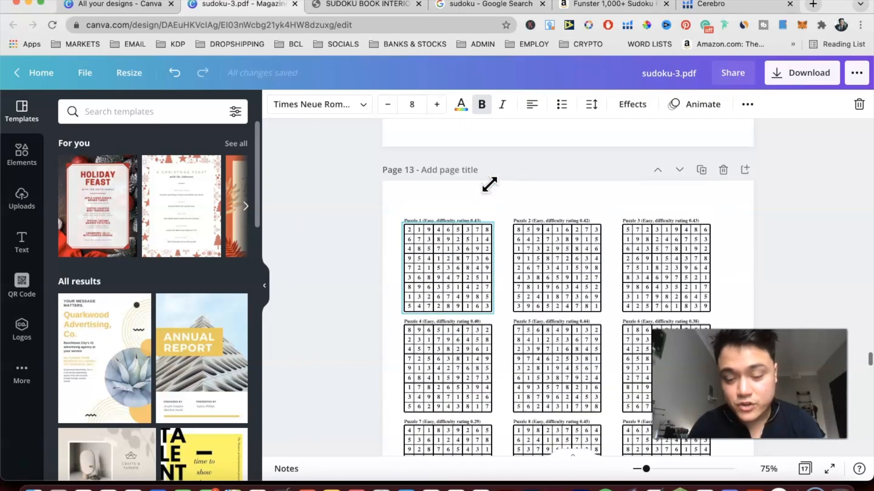
scroll(535, 299, "down", 3)
scroll(535, 299, "up", 4)
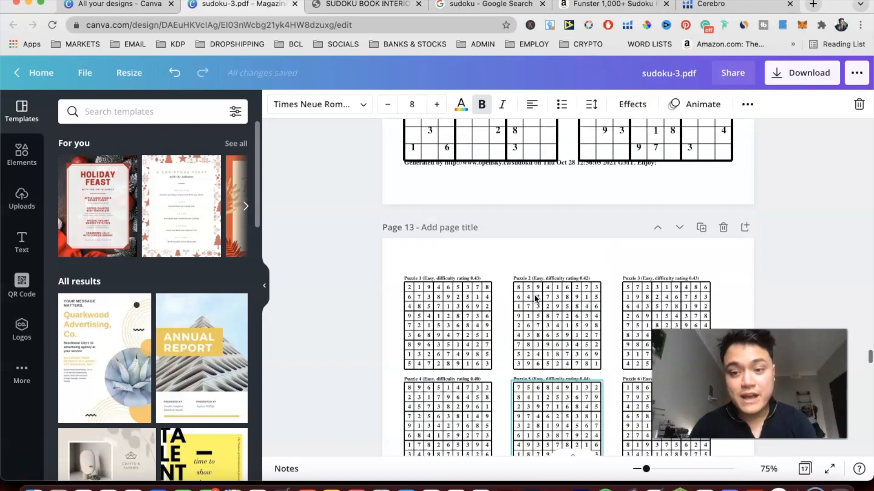
scroll(585, 275, "up", 3)
scroll(604, 269, "down", 6)
scroll(596, 196, "down", 8)
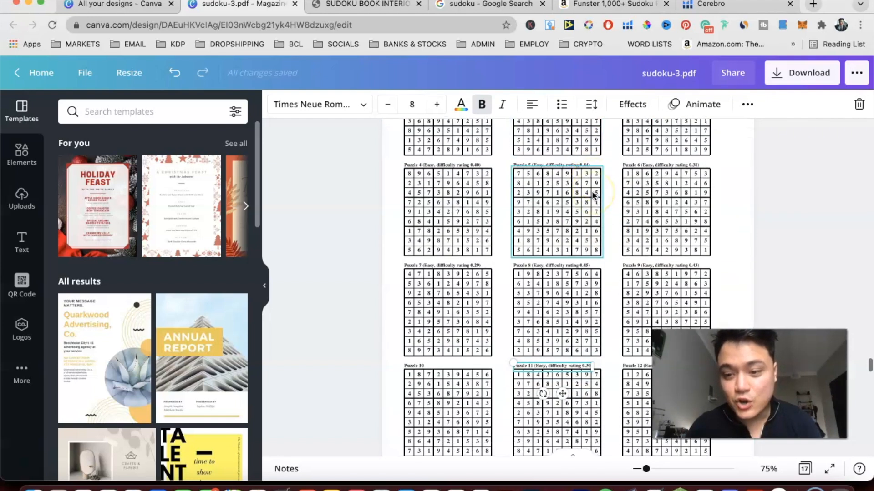
scroll(593, 196, "down", 20)
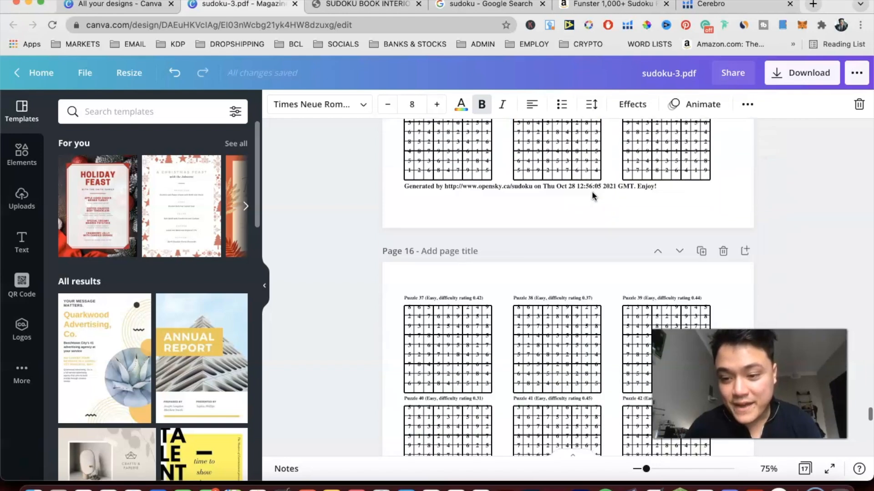
scroll(592, 195, "down", 7)
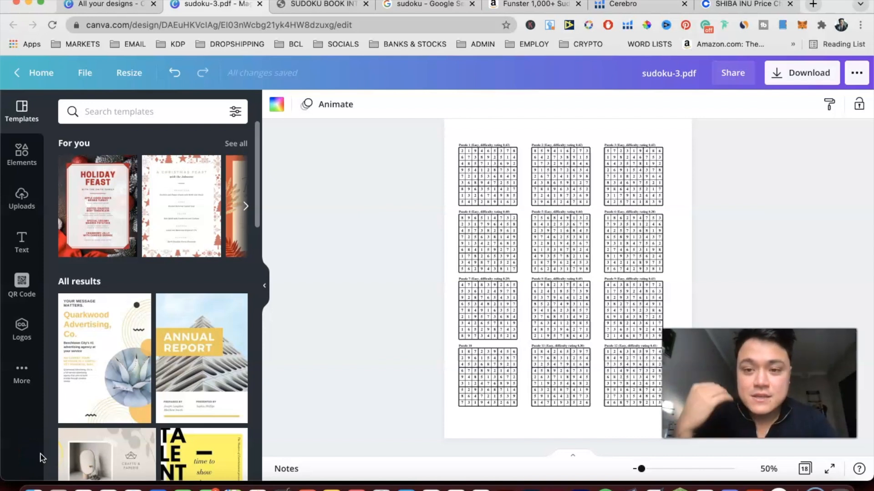
Review the medium puzzles on page 13 and the solution pages that follow them
left_click(417, 239)
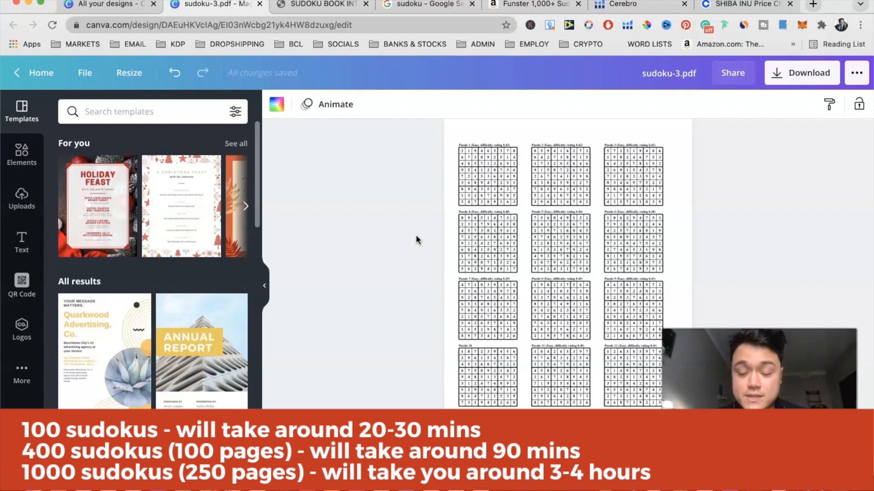
scroll(428, 229, "up", 1)
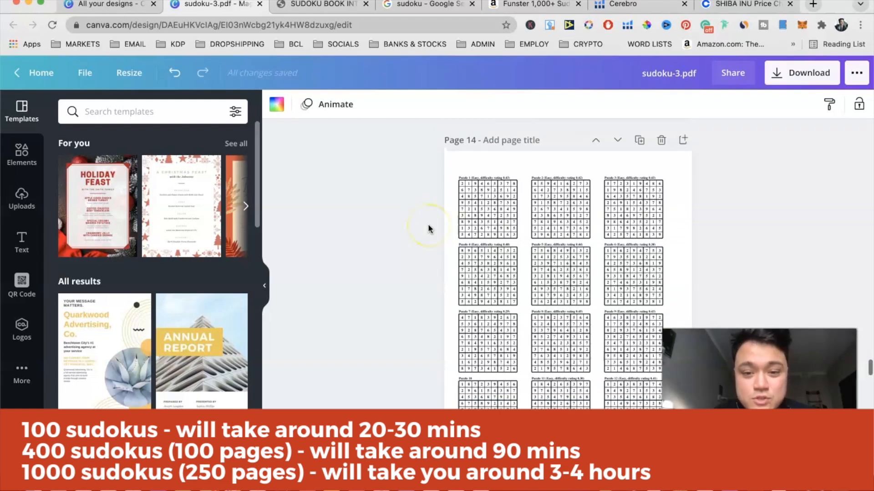
scroll(428, 225, "up", 10)
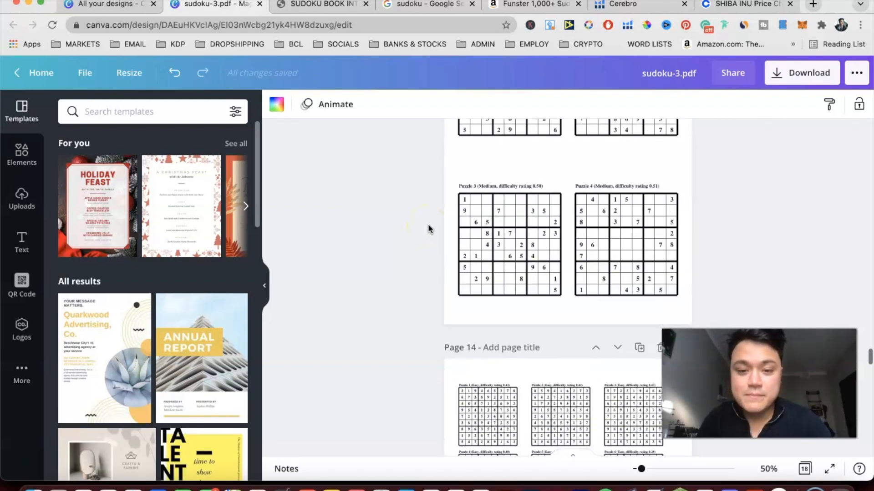
scroll(429, 228, "down", 15)
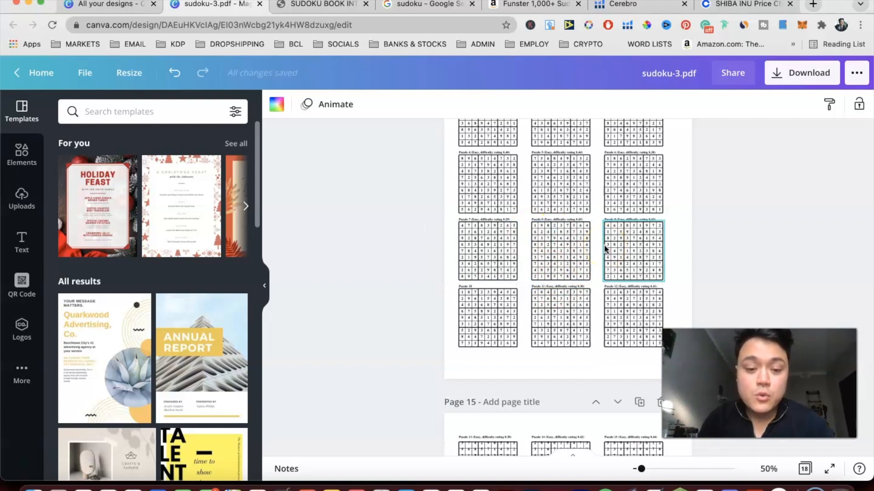
scroll(605, 245, "down", 6)
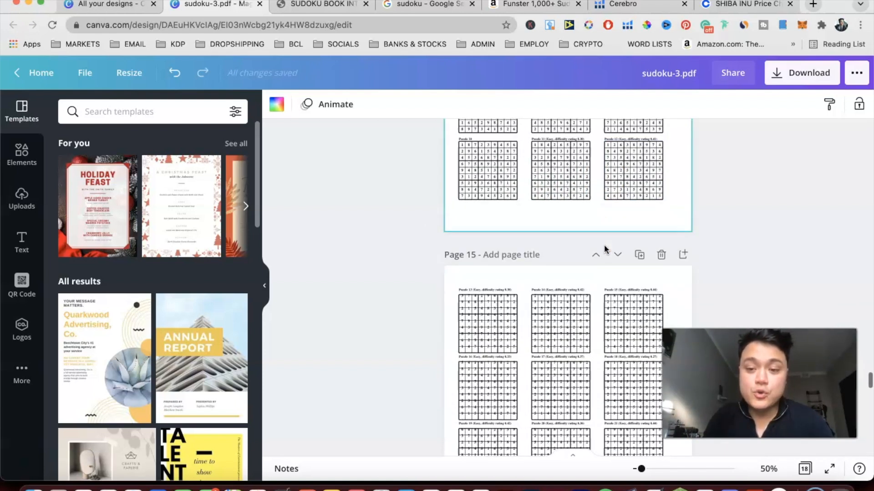
left_click(433, 312)
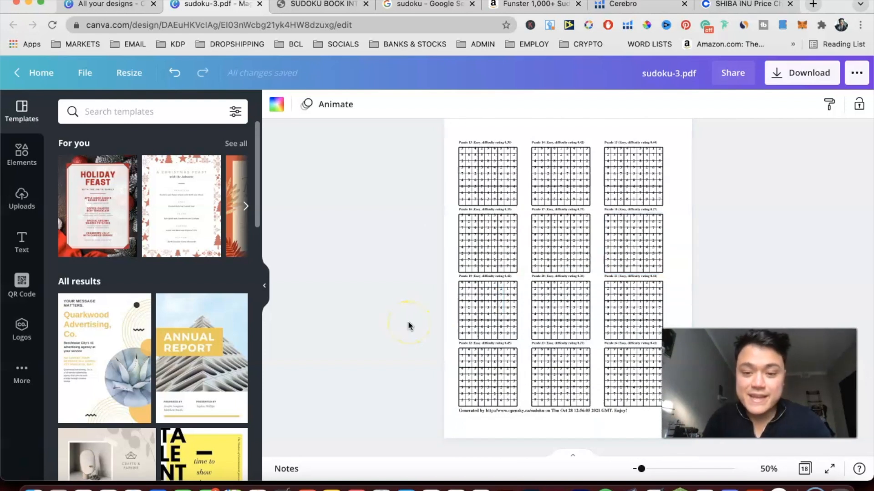
scroll(408, 321, "down", 9)
scroll(408, 321, "down", 10)
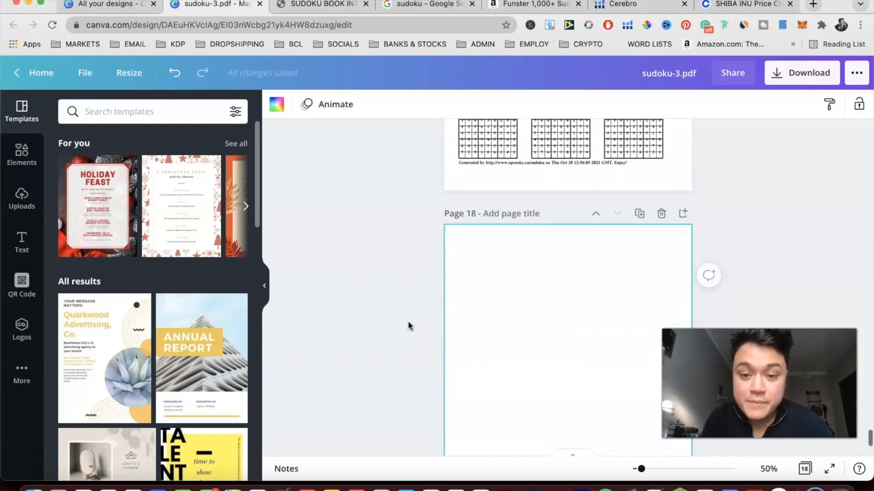
Inspect page 18 after the last solutions for leftover content
scroll(407, 321, "up", 5)
scroll(433, 306, "down", 3)
left_click(514, 336)
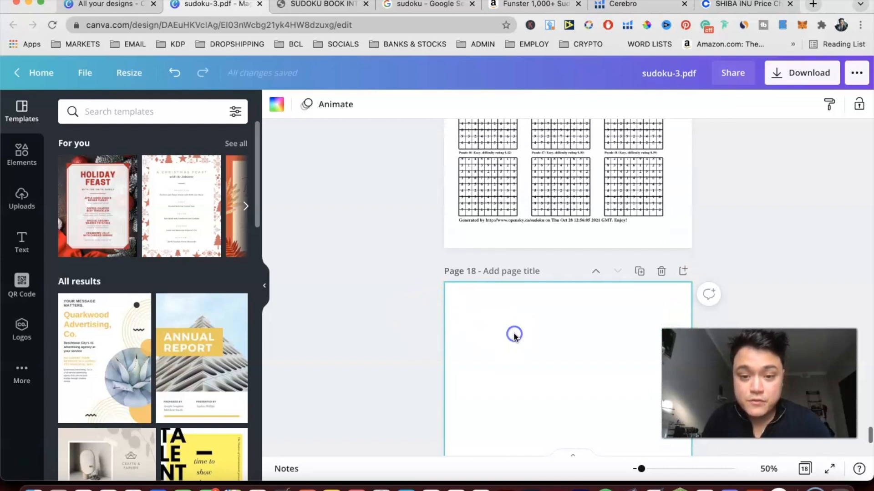
scroll(514, 334, "down", 2)
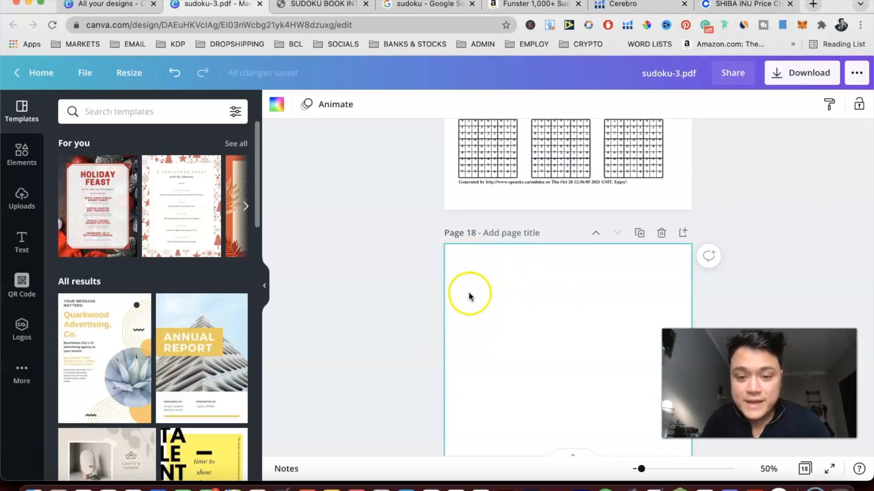
scroll(614, 270, "down", 3)
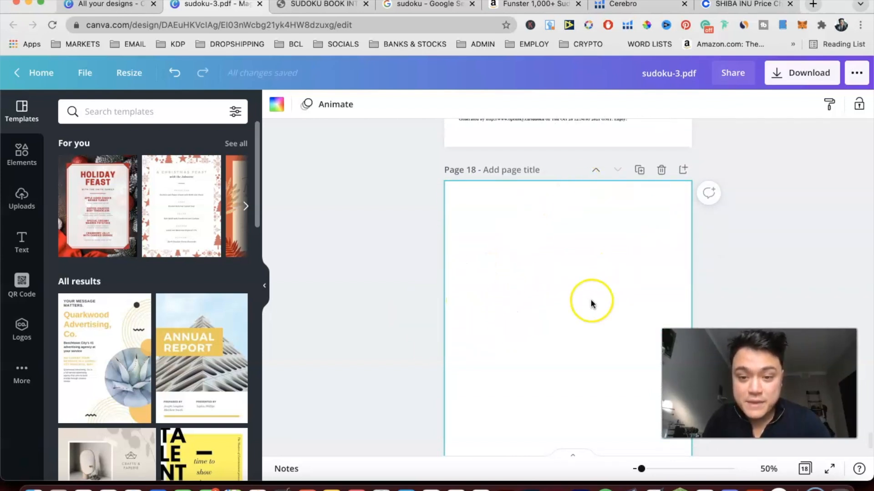
scroll(597, 292, "up", 3)
scroll(597, 291, "down", 6)
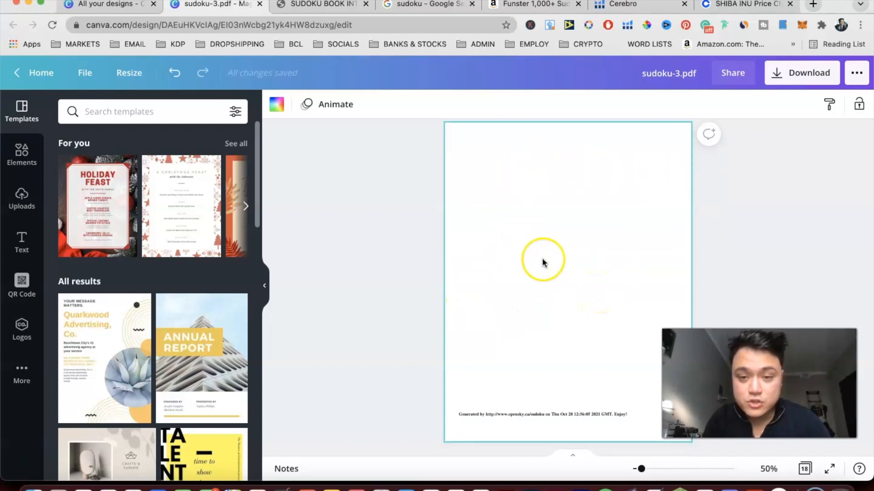
scroll(542, 262, "up", 7)
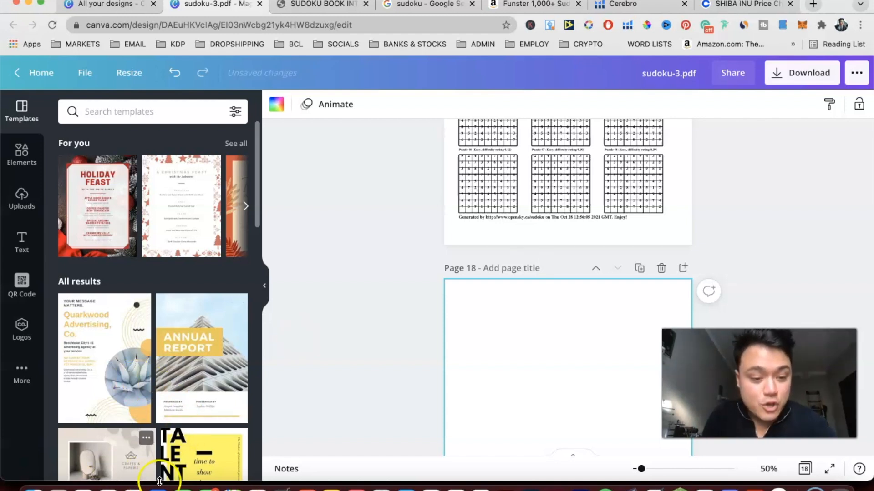
Switch to the OpenSky Sudoku Generator in Safari, review its puzzle count, per-page, difficulty and solution settings, and return to Canva
left_click(132, 486)
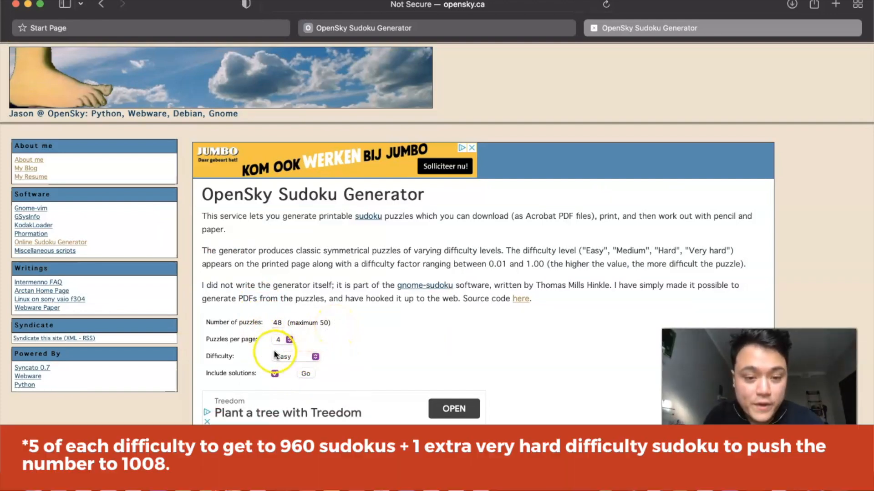
left_click(304, 374)
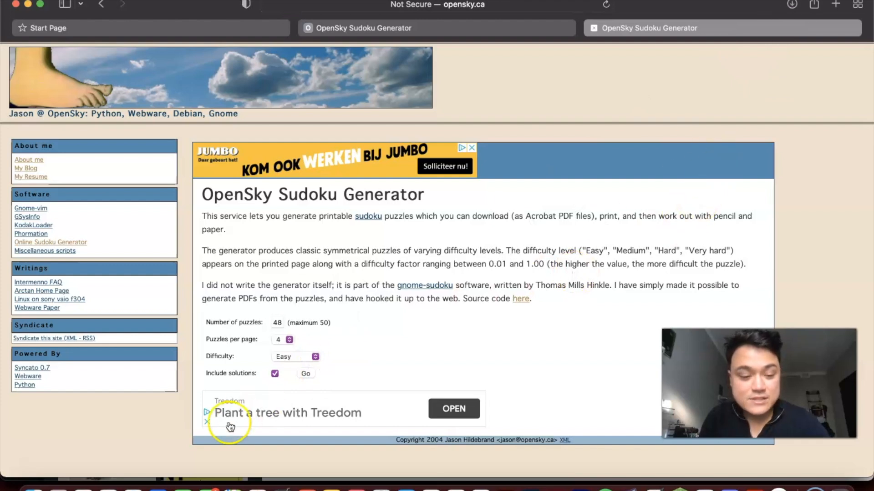
left_click(83, 489)
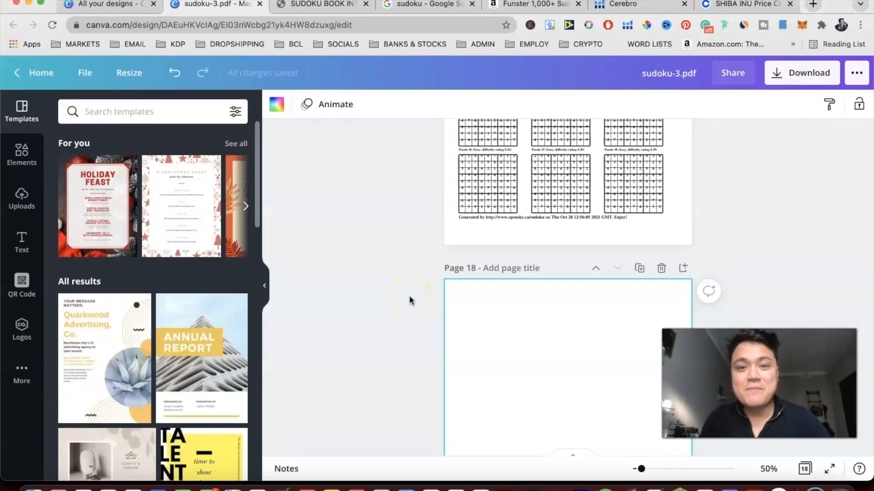
Import sudoku-6.pdf from the Downloads folder into Canva as a new design and open it for editing
left_click(119, 3)
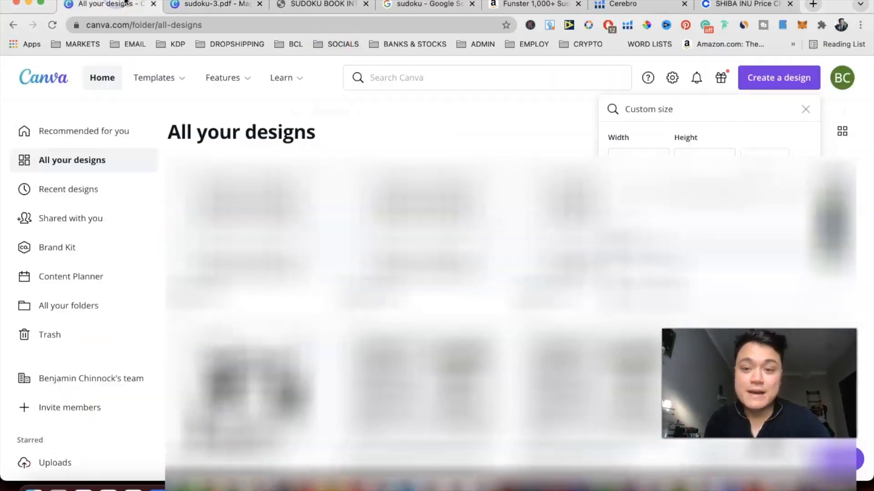
left_click(833, 66)
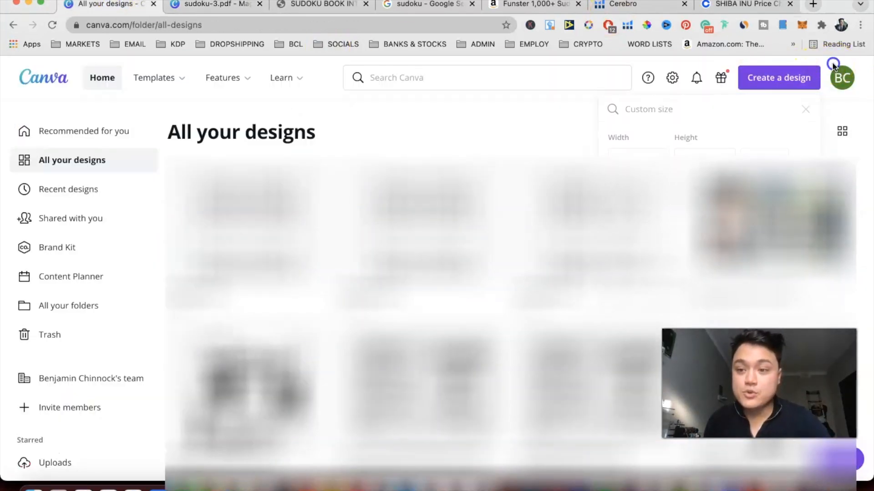
left_click(797, 74)
left_click(804, 110)
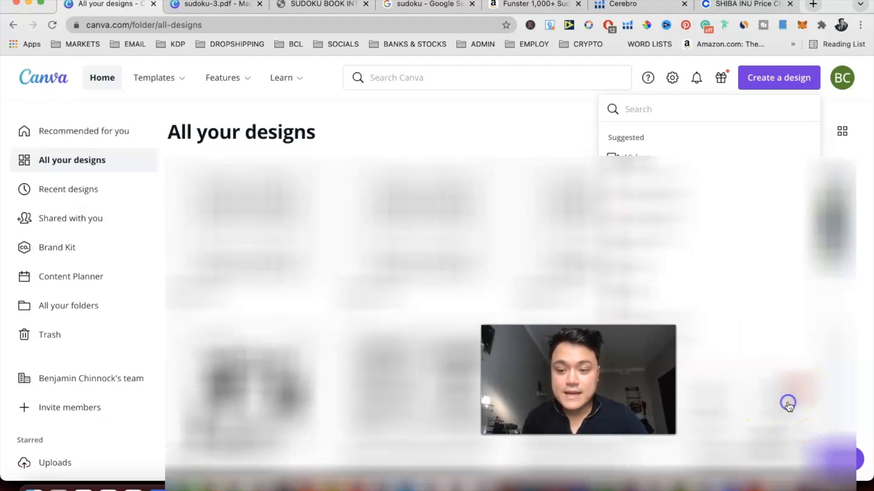
left_click(788, 406)
left_click(391, 118)
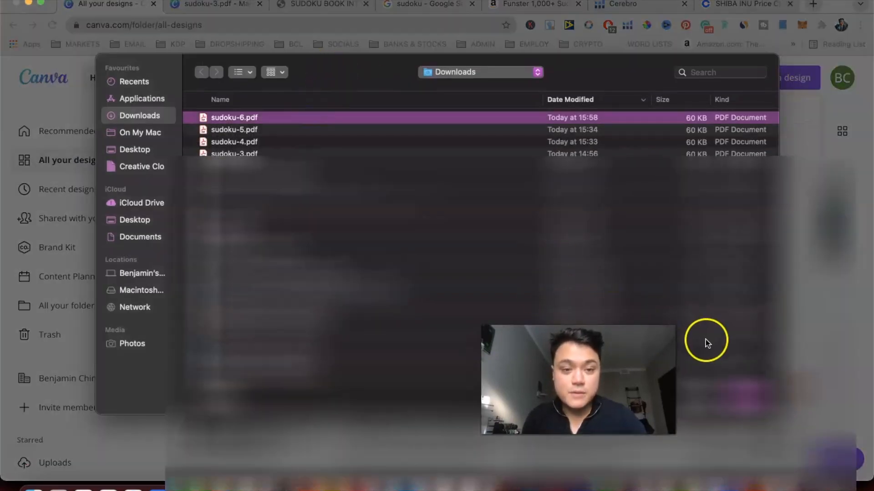
left_click(742, 400)
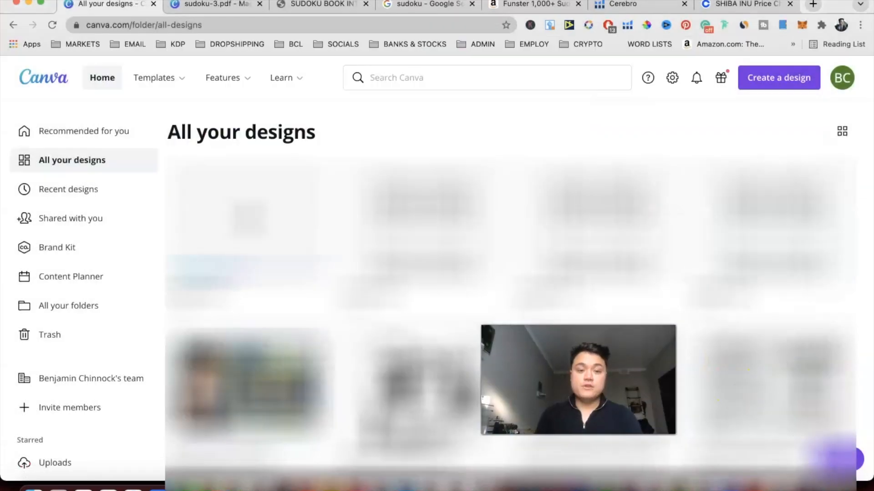
left_click(457, 287)
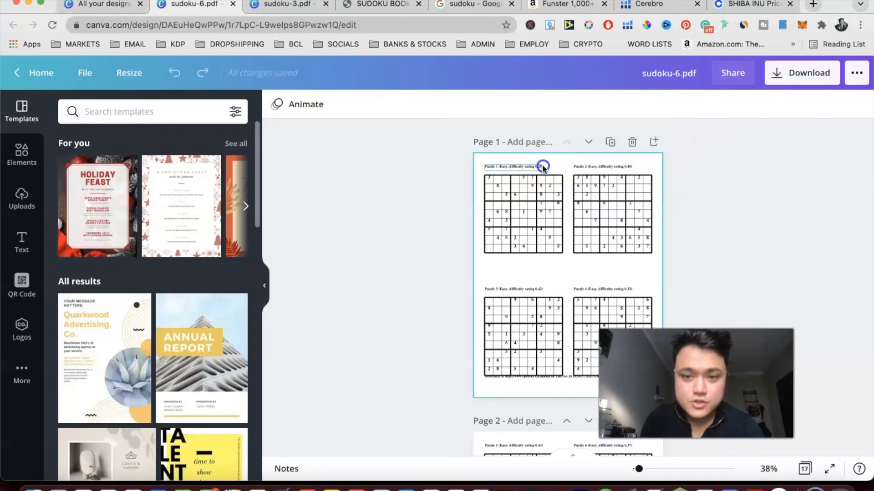
left_click(523, 250)
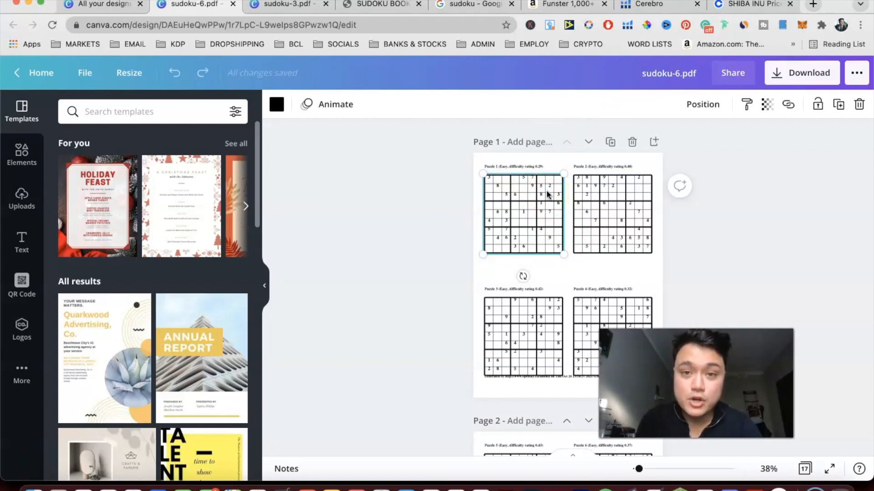
left_click(497, 167)
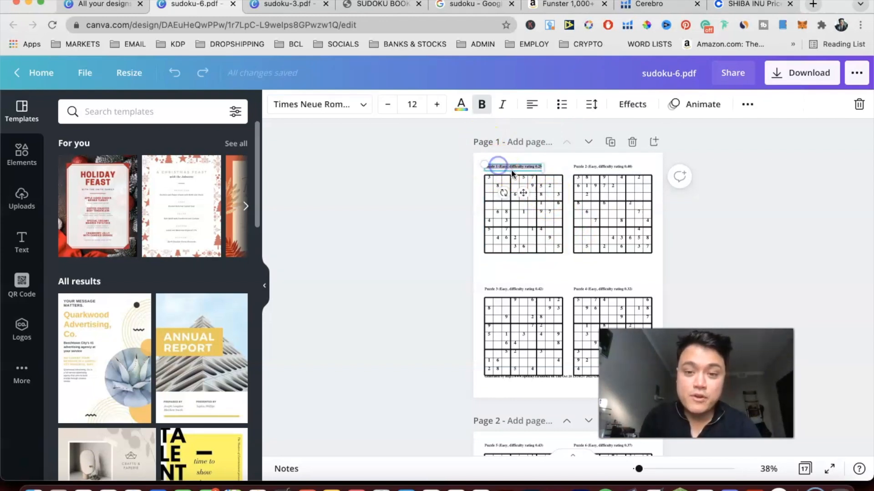
left_click(709, 236)
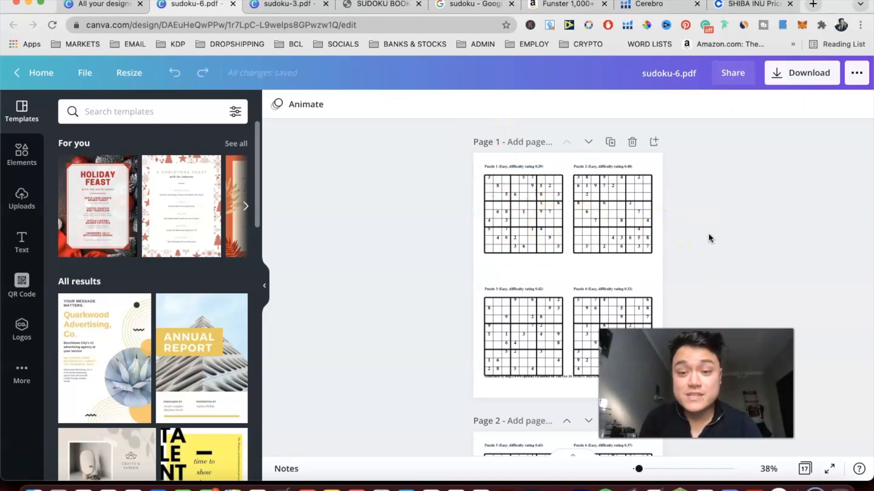
left_click(523, 166)
left_click(550, 186)
left_click(530, 167)
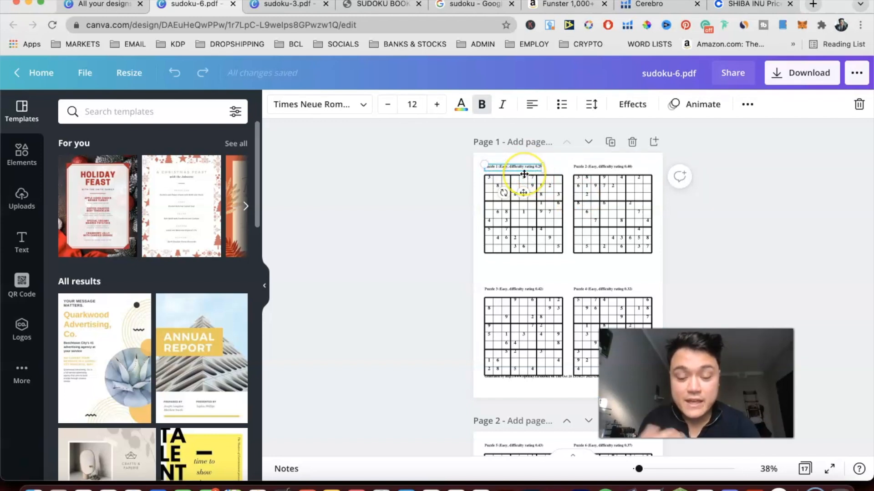
Lock the four puzzle grids on page 1 and shift all digits and titles slightly down so the digits sit inside the cells
left_click(536, 250)
left_click(664, 232)
left_click(600, 236)
left_click(521, 318)
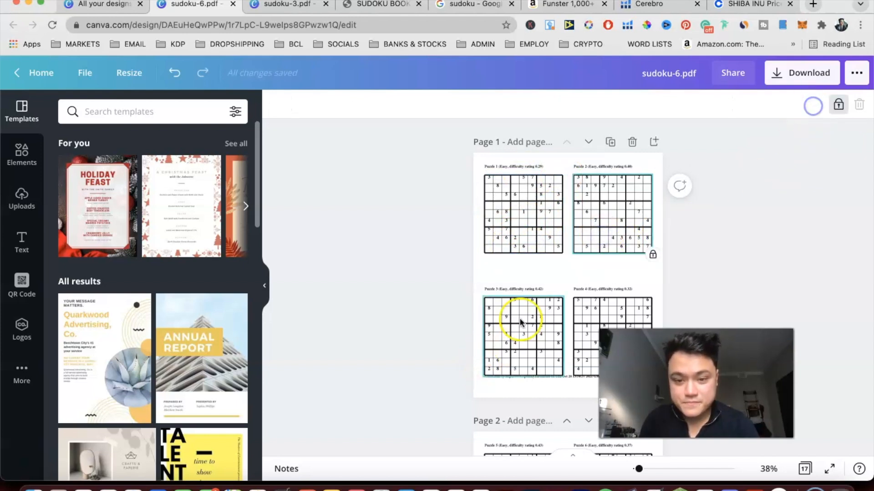
left_click(812, 107)
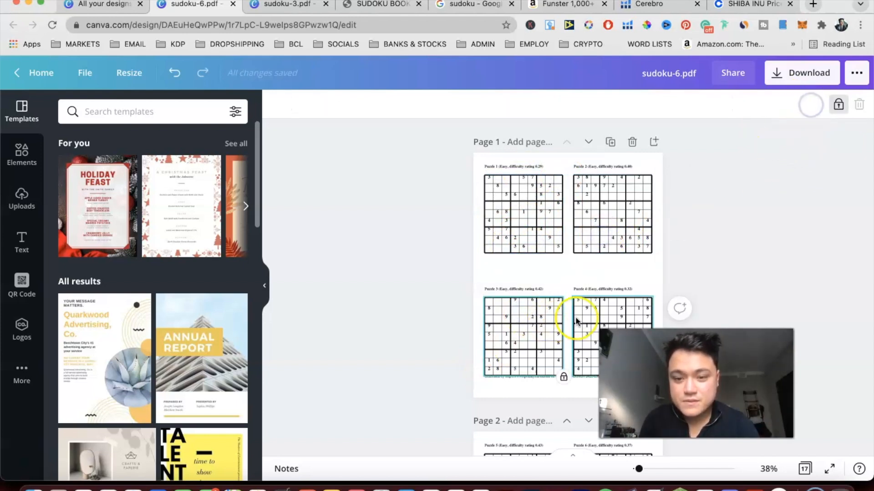
left_click(601, 313)
left_click(818, 104)
left_click_drag(465, 163, 670, 386)
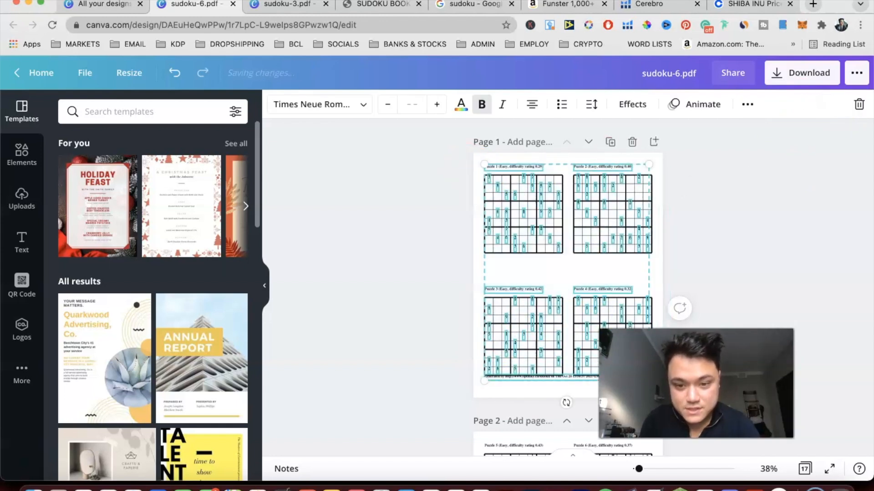
left_click(678, 273)
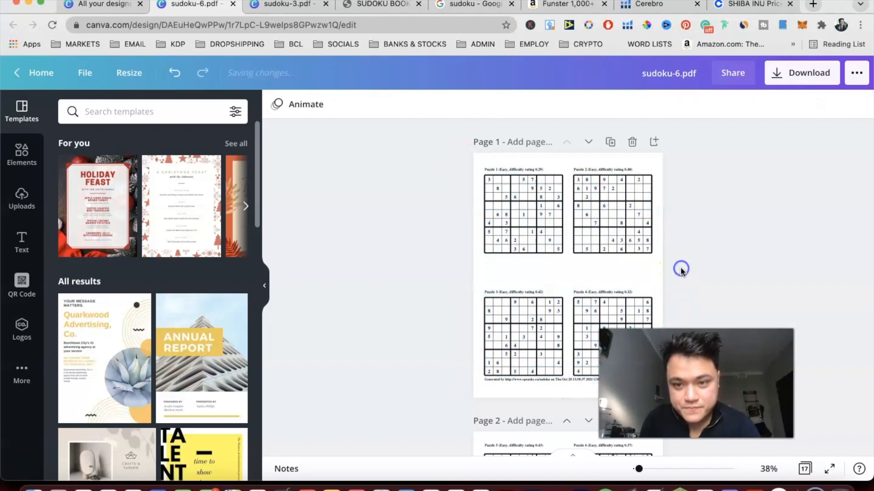
Retitle the first puzzle on page 1 as Puzzle 49, removing its difficulty rating
double_click(616, 169)
left_click(517, 171)
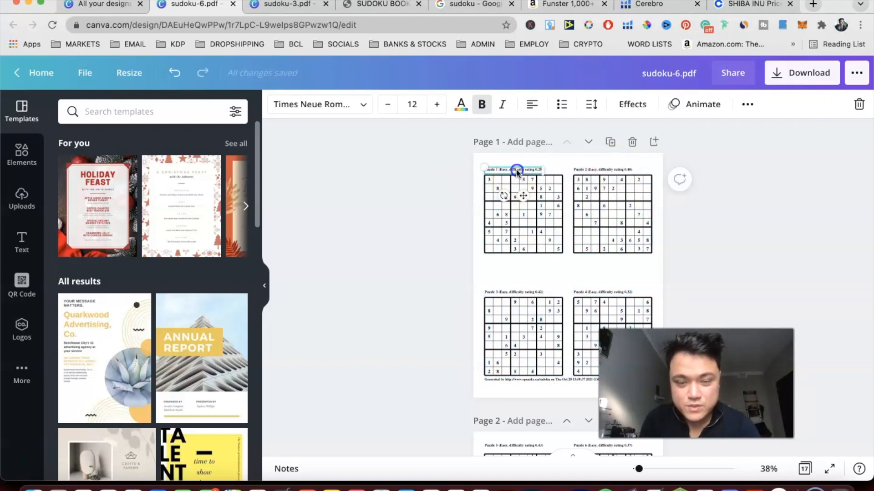
key("super+plus")
key("super+plus")
scroll(517, 173, "up", 4)
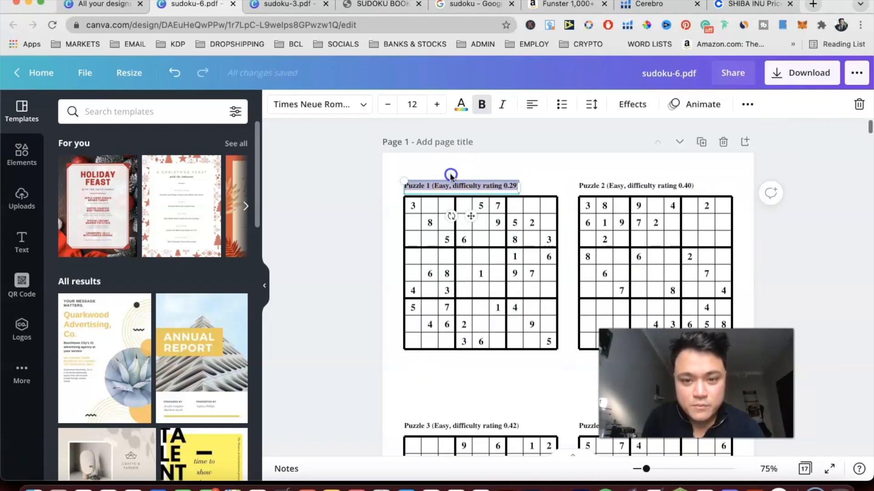
left_click(428, 187)
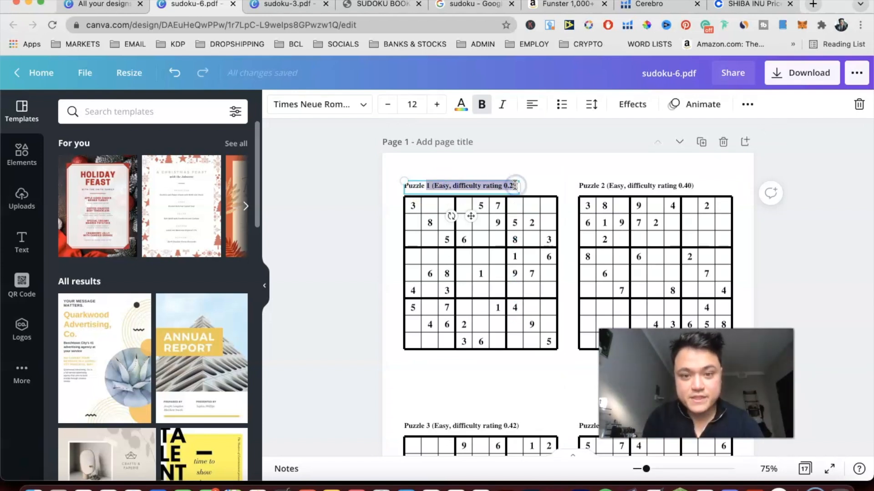
key("BackSpace")
type("49")
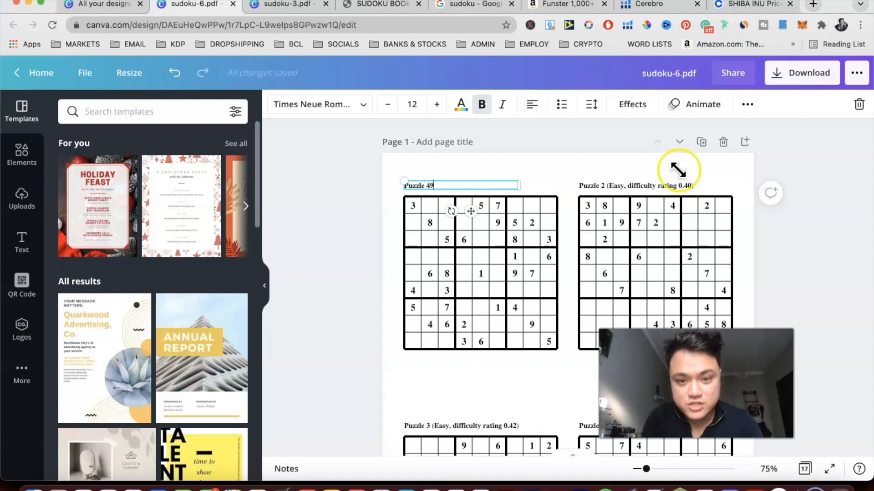
Retitle the second puzzle on page 1 as Puzzle 50, removing its difficulty rating
double_click(684, 185)
left_click(601, 185)
left_click_drag(602, 185, 757, 185)
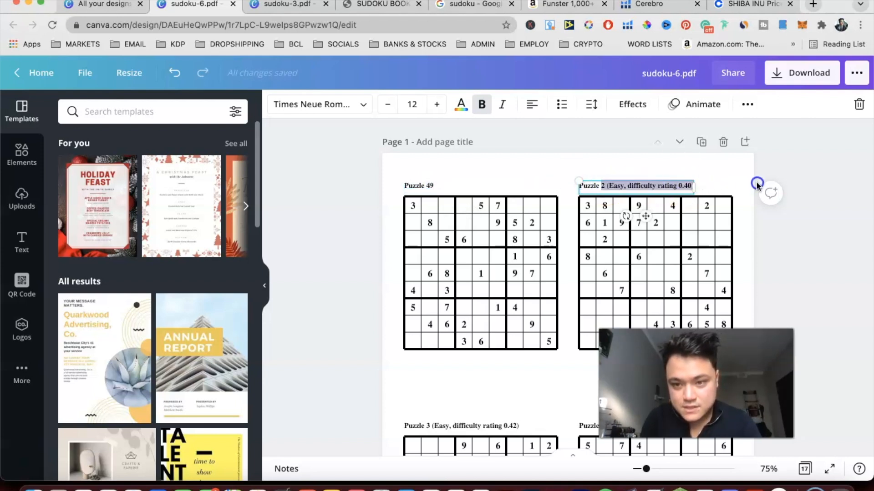
type("50")
Retitle the third puzzle on page 1 as Puzzle 51 without the difficulty rating
scroll(559, 248, "down", 5)
left_click(435, 197)
left_click(435, 197)
left_click(424, 195)
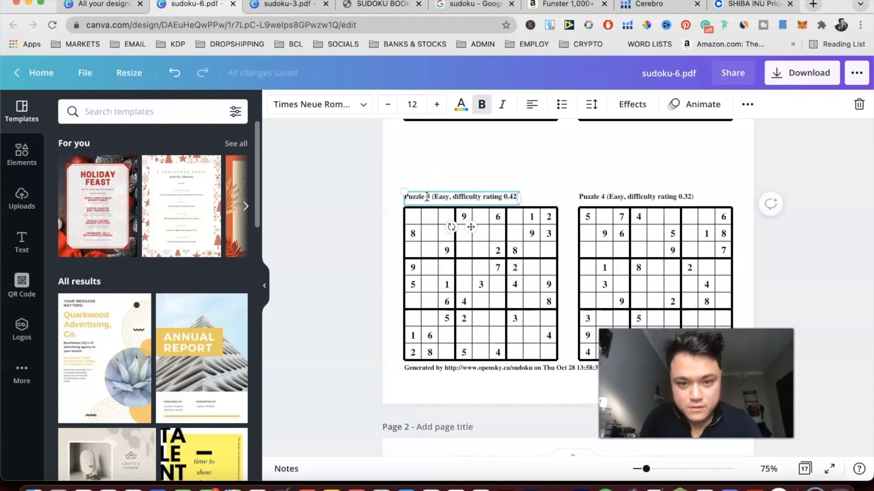
left_click_drag(427, 197, 579, 220)
type("51")
Retitle the fourth puzzle on page 1 as Puzzle 52 without the difficulty rating
left_click(602, 194)
left_click(603, 194)
left_click_drag(602, 196, 721, 195)
type("52")
left_click(720, 176)
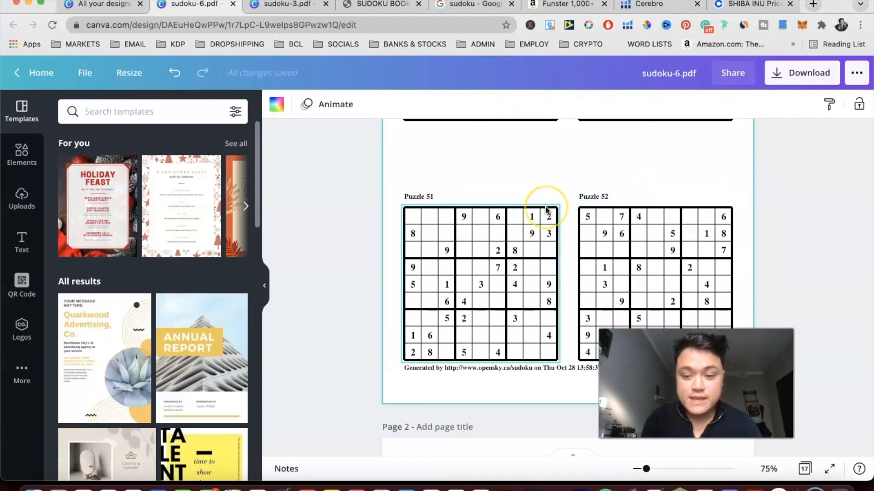
Delete the "Generated by" credit line beneath the puzzles on page 1
scroll(546, 210, "down", 5)
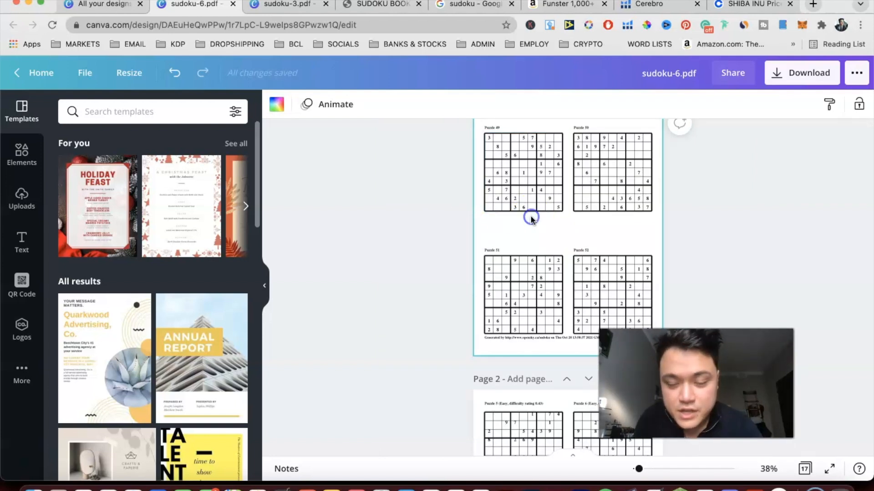
scroll(551, 291, "down", 2)
left_click(550, 299)
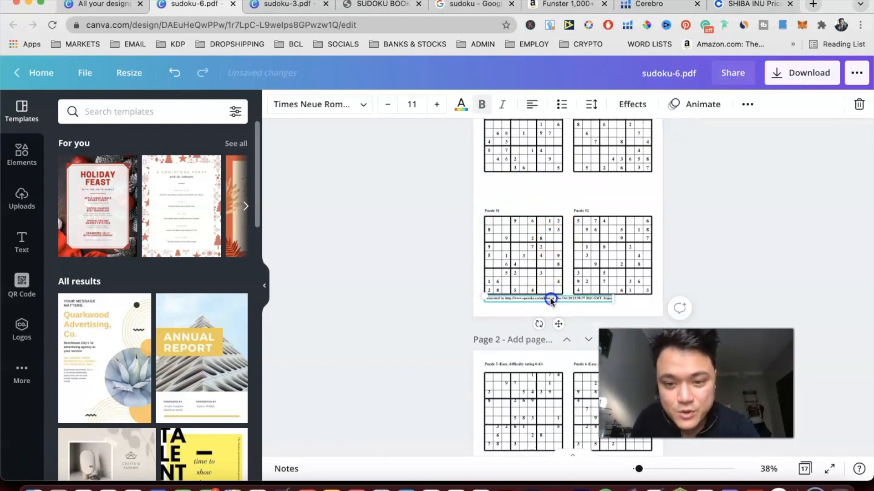
key("Delete")
scroll(549, 297, "up", 4)
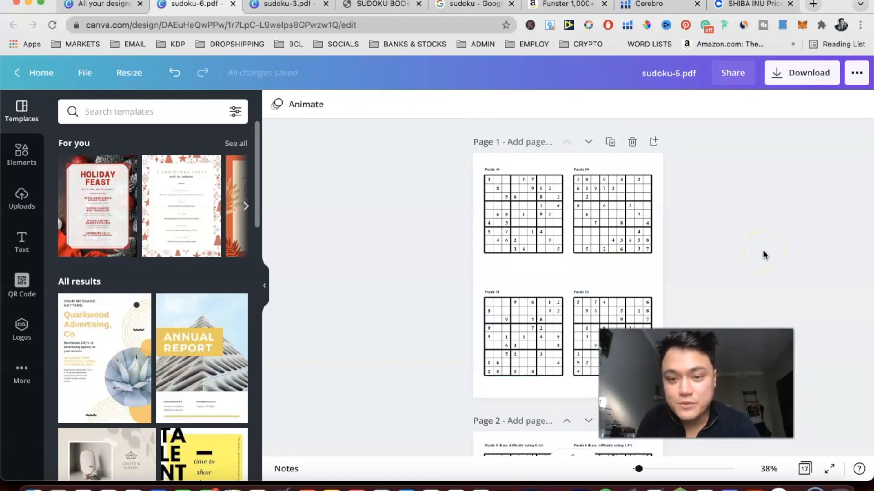
Review the unedited titles and puzzle grids on pages 2 and 3 against the cleaned-up page 1
scroll(764, 255, "down", 5)
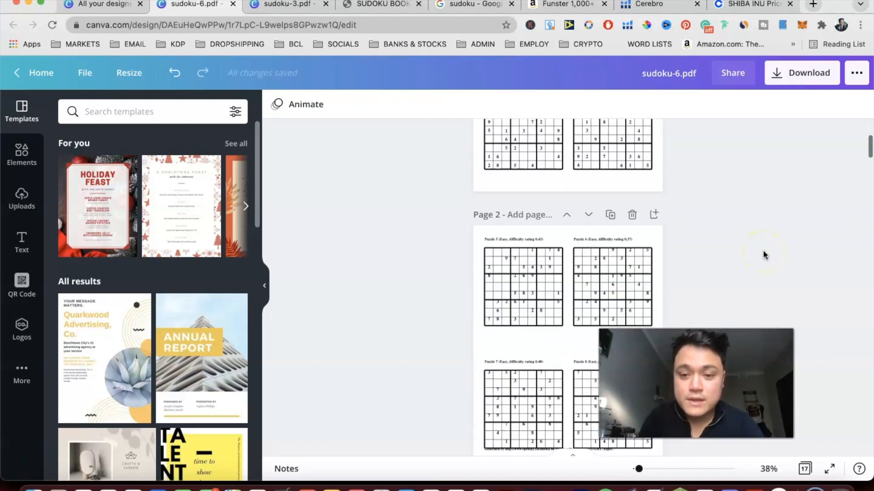
scroll(689, 258, "down", 2)
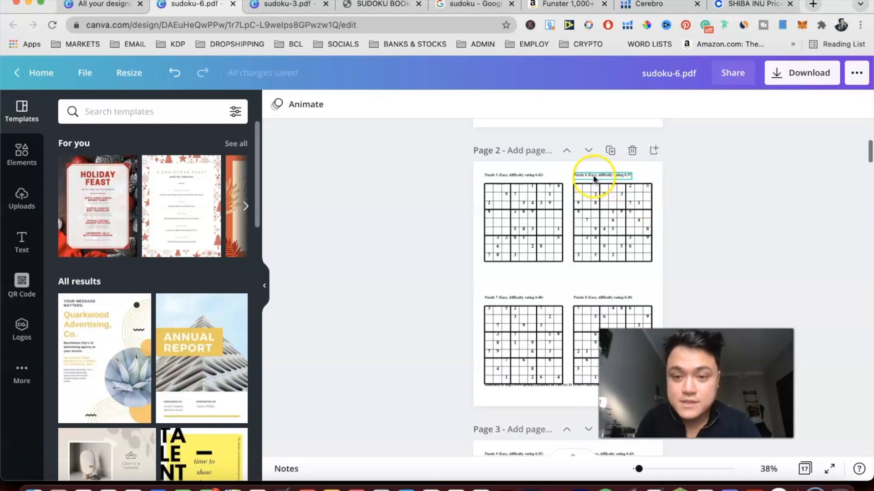
left_click(593, 177)
left_click(516, 175)
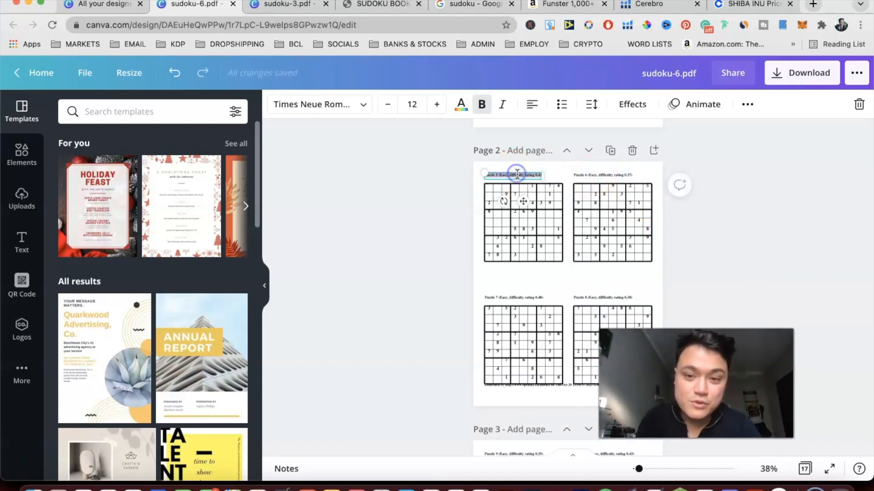
left_click(574, 173)
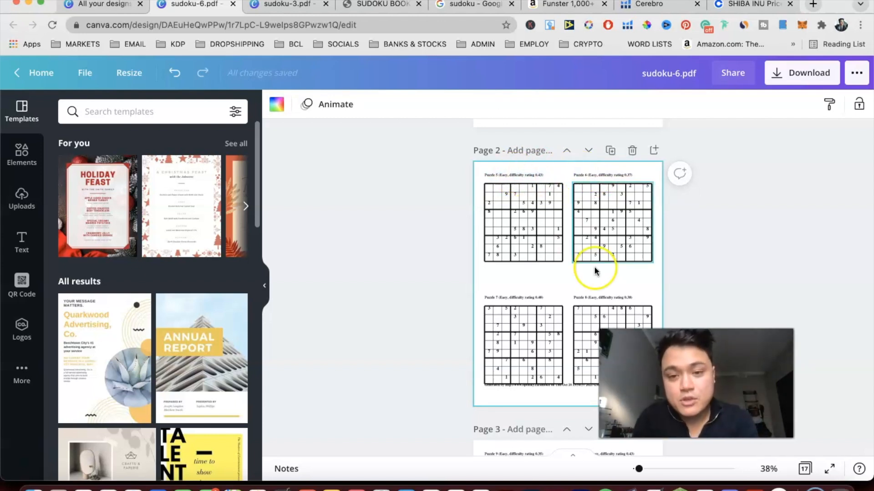
scroll(594, 266, "down", 2)
left_click(591, 243)
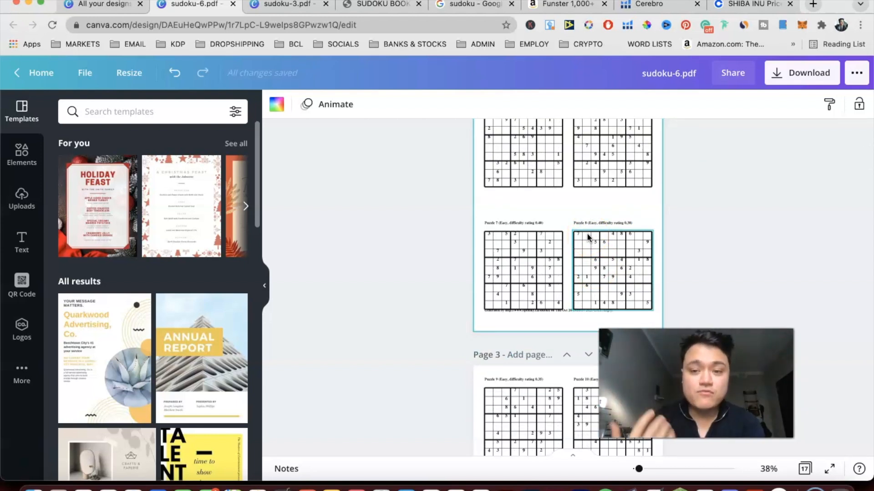
scroll(733, 219, "down", 5)
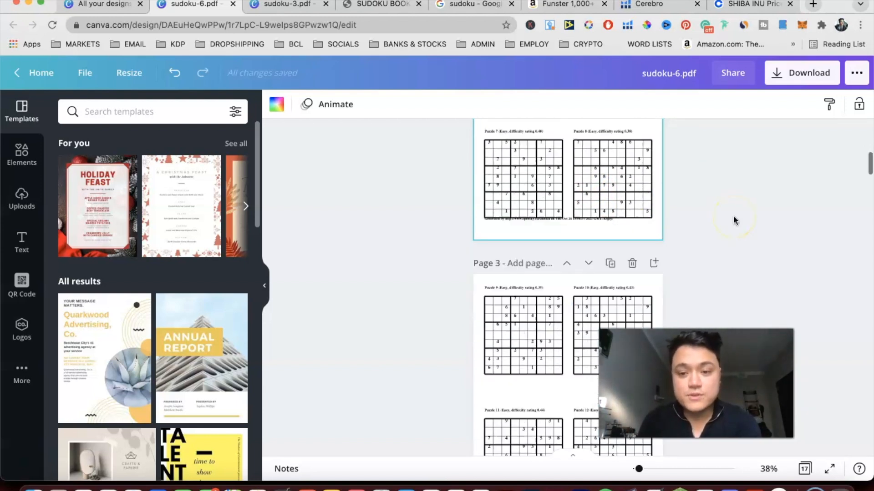
scroll(733, 219, "up", 6)
scroll(733, 221, "up", 5)
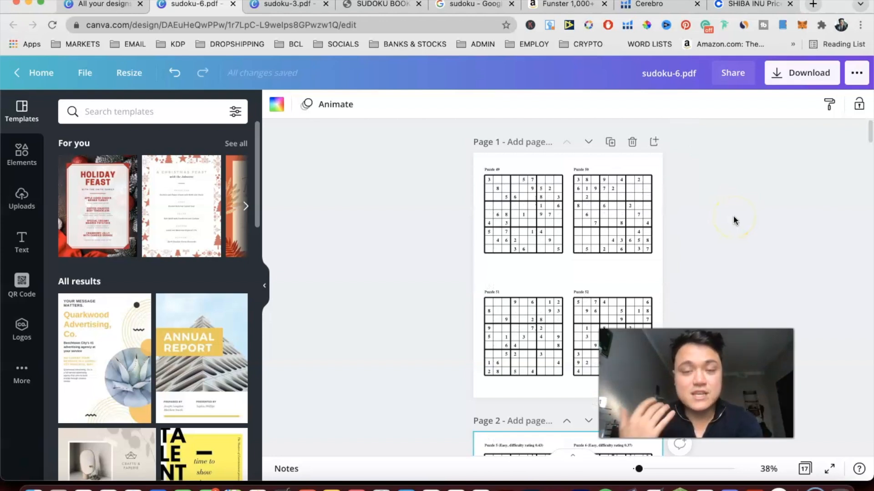
left_click(348, 312)
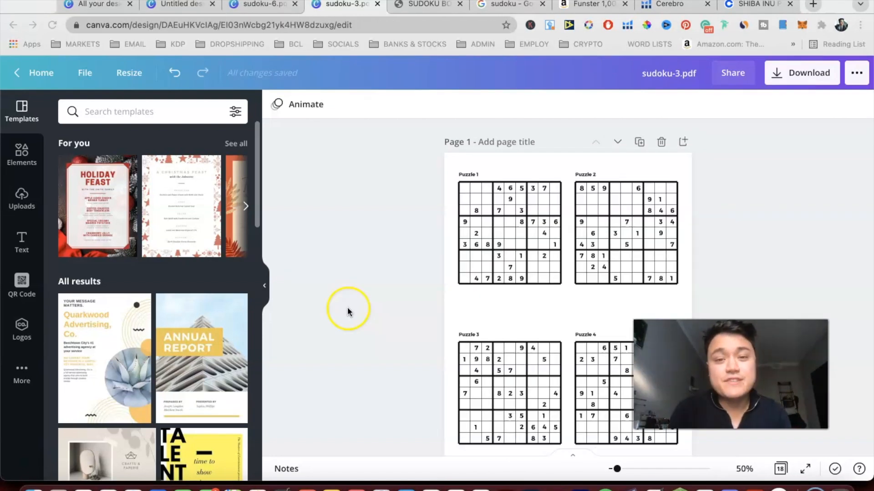
left_click(409, 257)
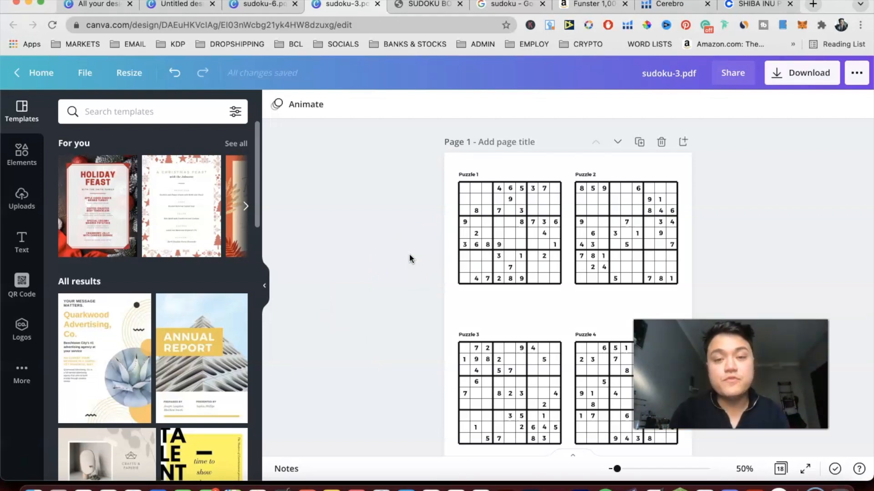
Switch to the OpenSky Sudoku Generator and change the puzzle difficulty to Very hard
left_click(133, 490)
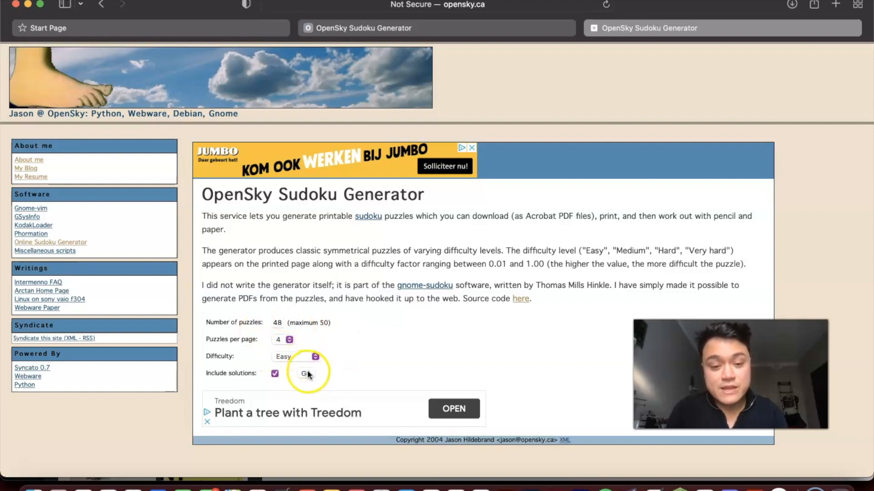
left_click(298, 362)
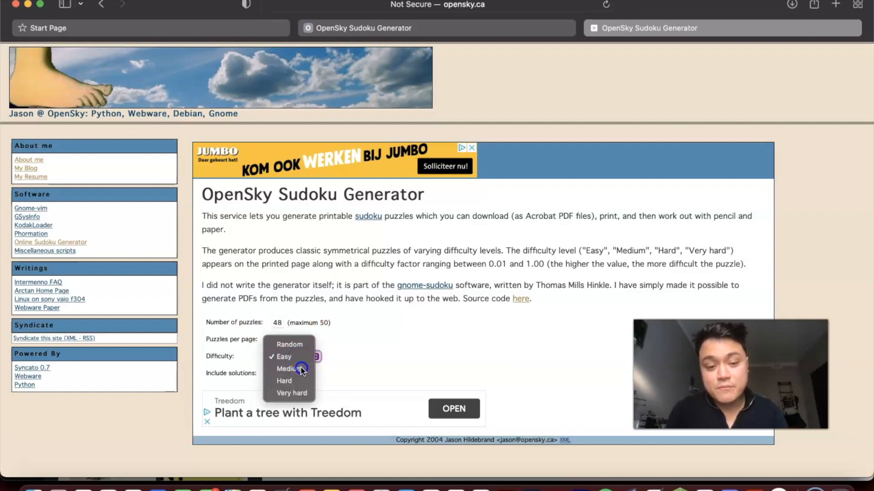
left_click(301, 370)
left_click(312, 358)
left_click(298, 366)
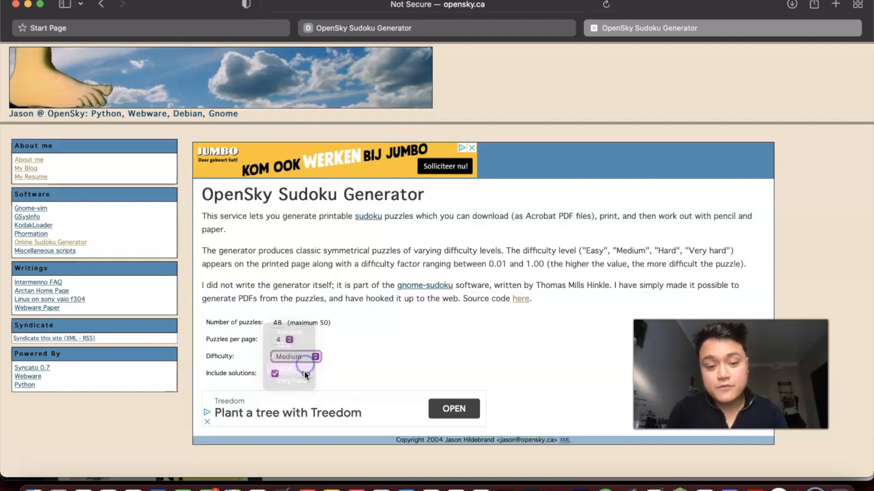
left_click(302, 355)
left_click(301, 368)
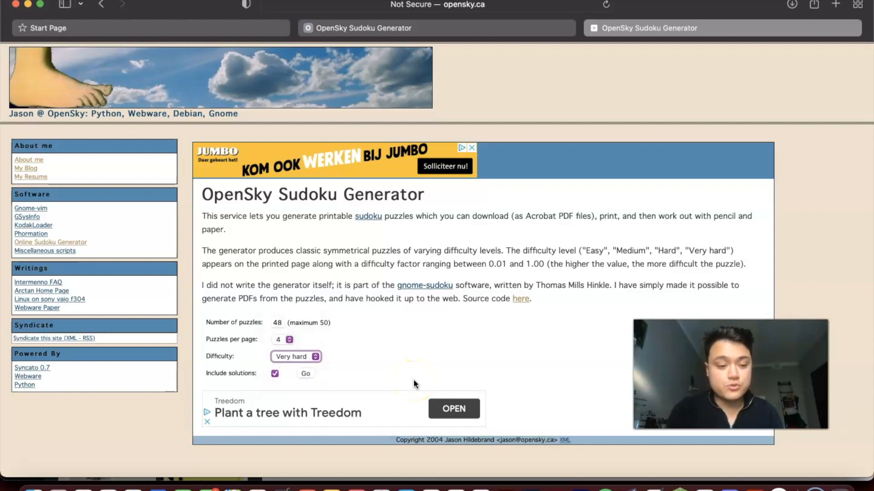
Switch back to Canva and rename the sudoku-3.pdf design as 1-48
left_click(76, 490)
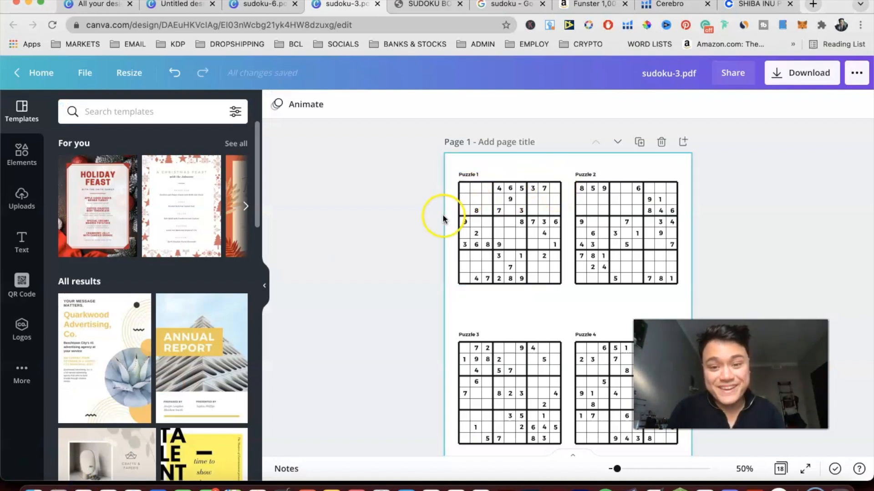
double_click(669, 74)
type("1-48")
key("Return")
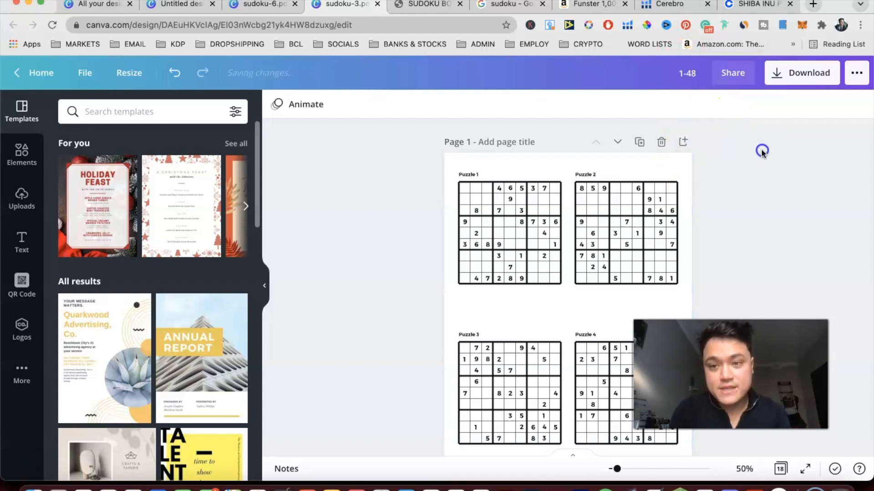
Rename the sudoku-6.pdf design as 49-96
left_click(261, 4)
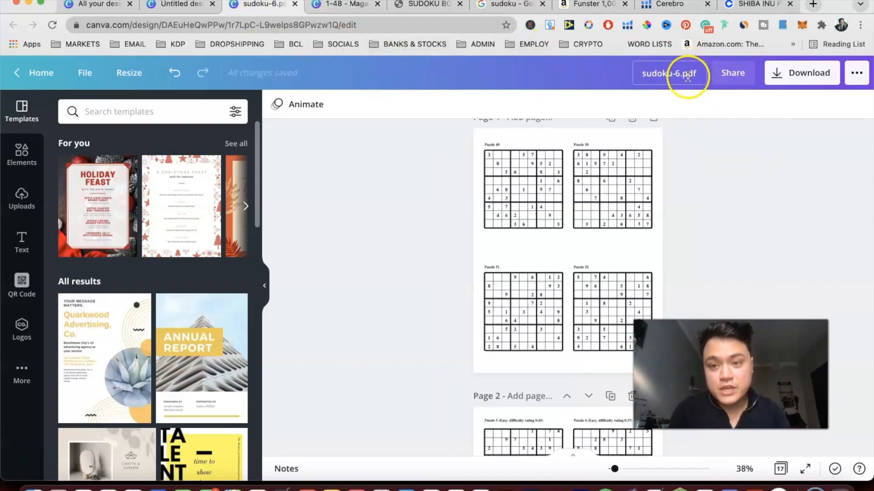
type("49")
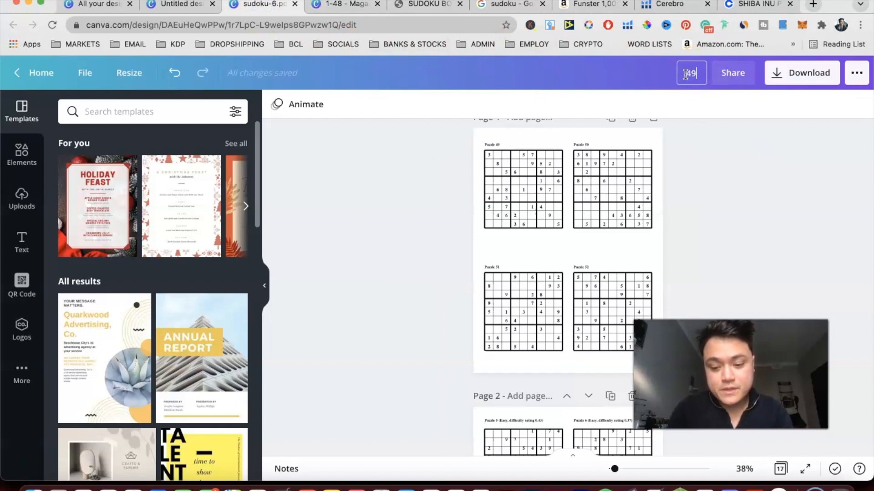
left_click(743, 171)
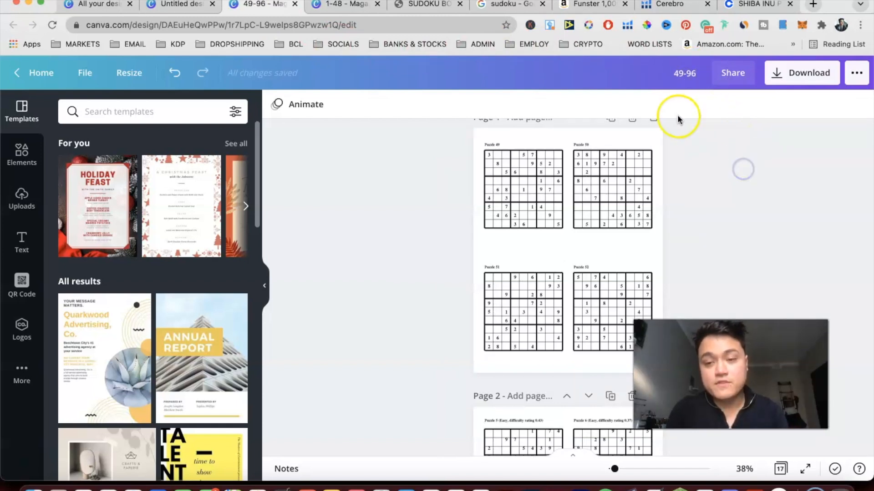
scroll(637, 146, "up", 1)
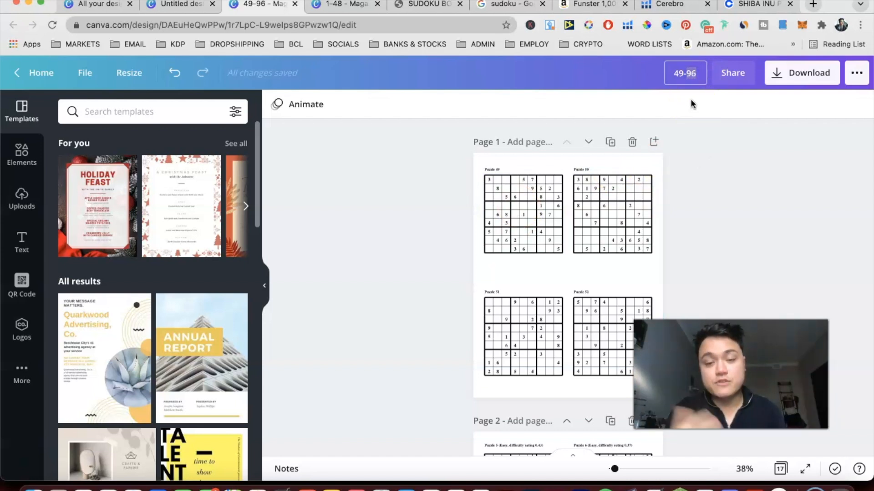
left_click(737, 150)
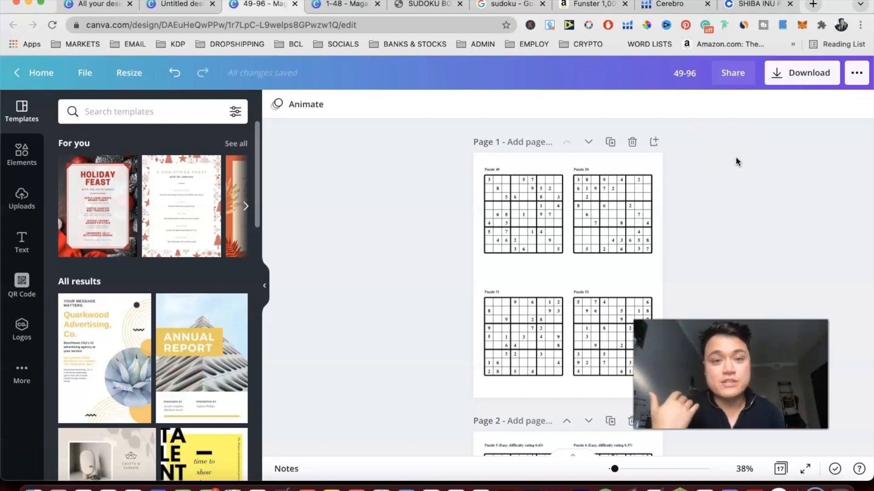
Download all pages of the 1-48 design as PNG images
left_click(346, 4)
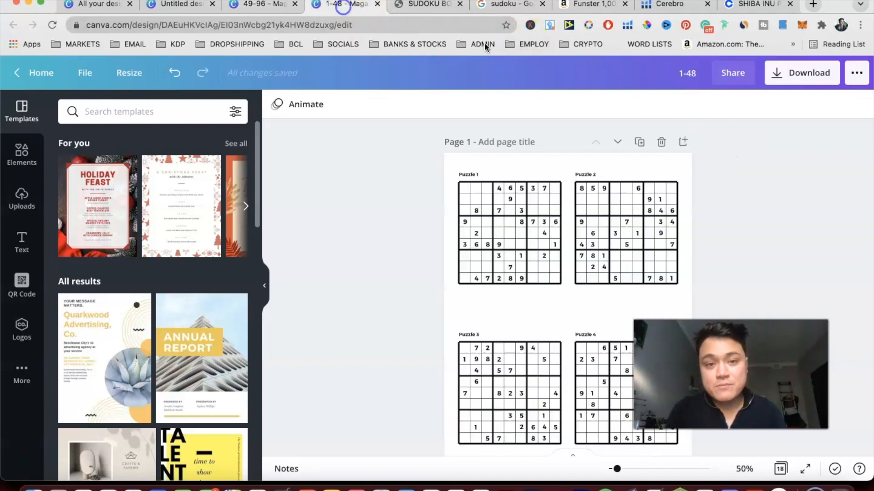
left_click(771, 69)
left_click(745, 156)
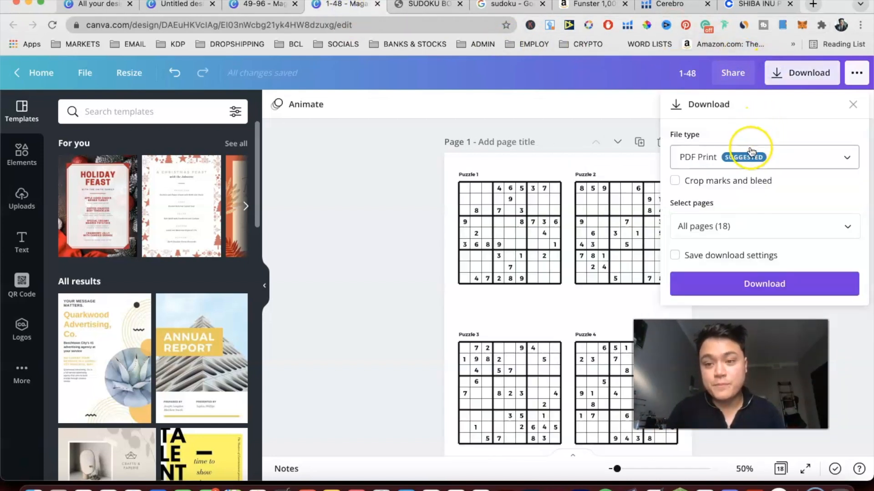
left_click(736, 92)
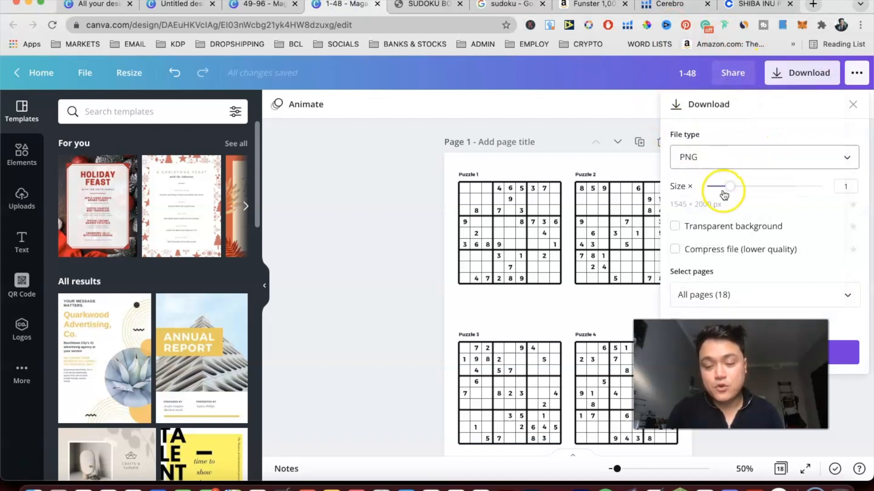
left_click(842, 350)
Download all pages of the 49-96 design as PNG images
left_click(262, 5)
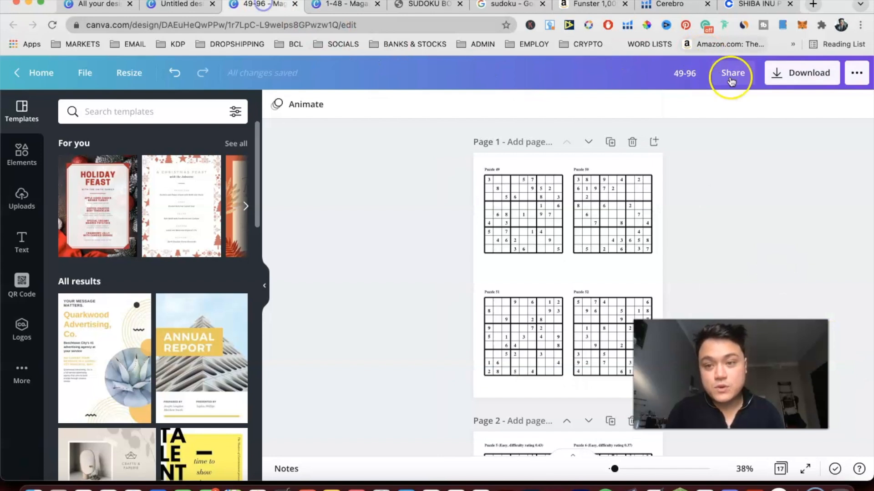
left_click(789, 73)
left_click(780, 157)
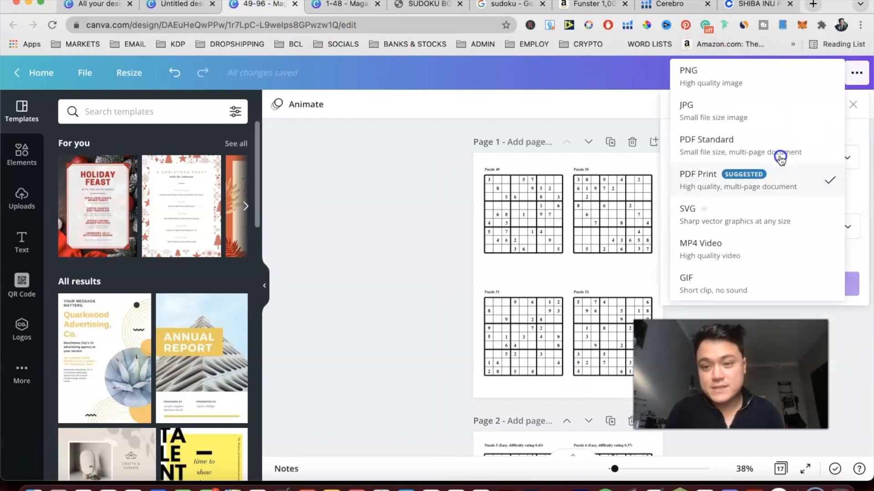
left_click(749, 98)
left_click(742, 152)
left_click(733, 127)
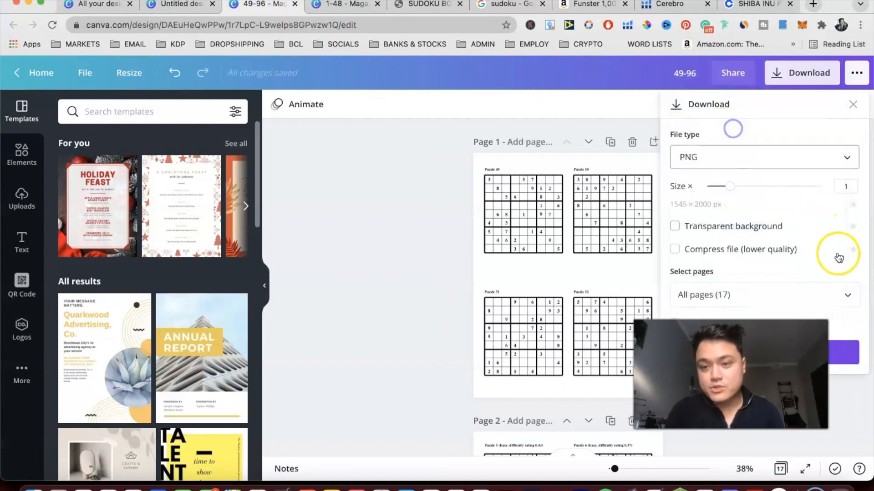
left_click(846, 347)
left_click(704, 275)
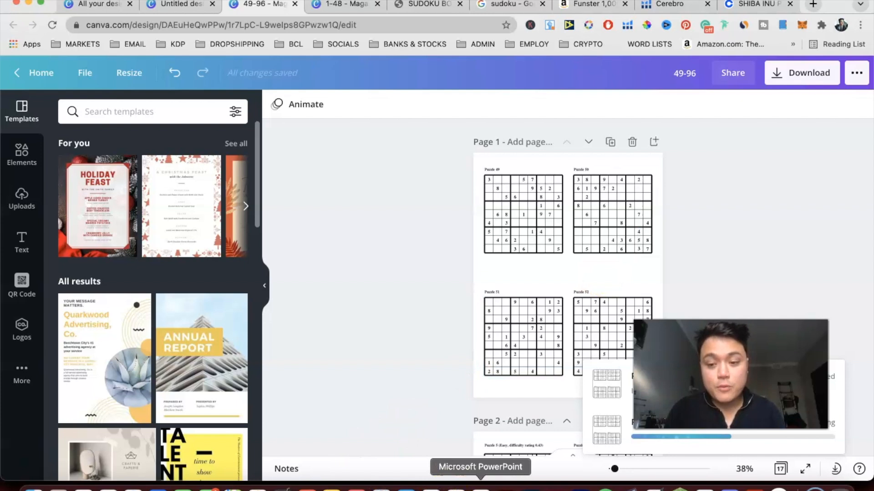
Switch to Microsoft PowerPoint, create a blank presentation and delete the title and subtitle placeholders from its first slide
left_click(480, 487)
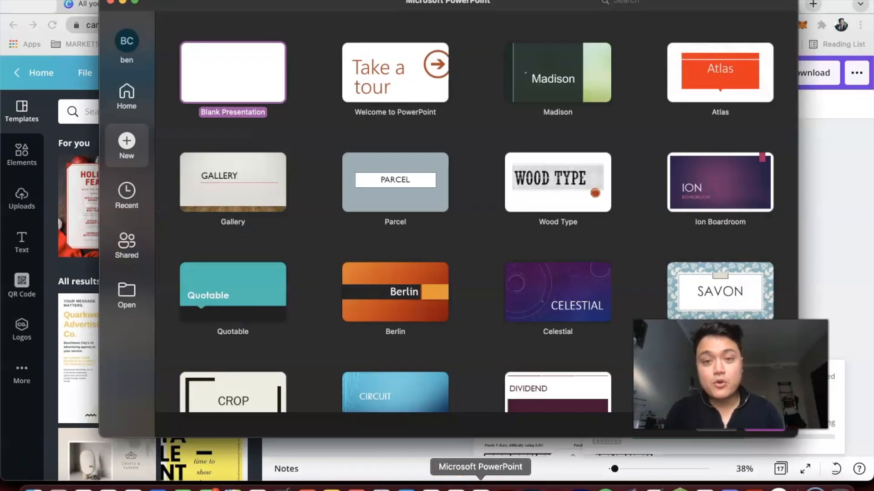
left_click(268, 69)
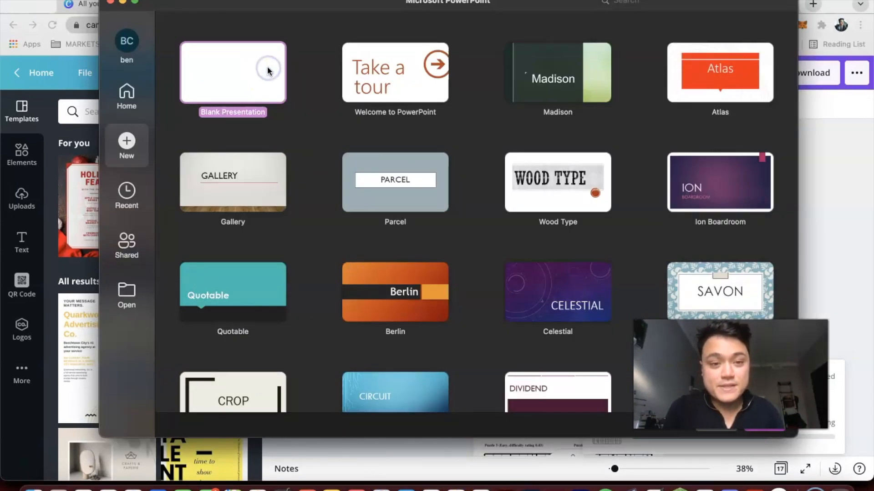
left_click(268, 68)
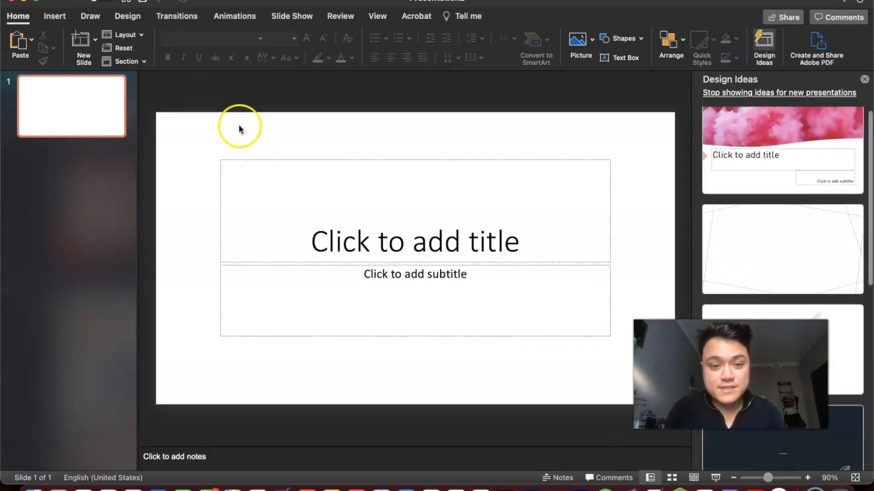
left_click_drag(195, 132, 612, 340)
key("Delete")
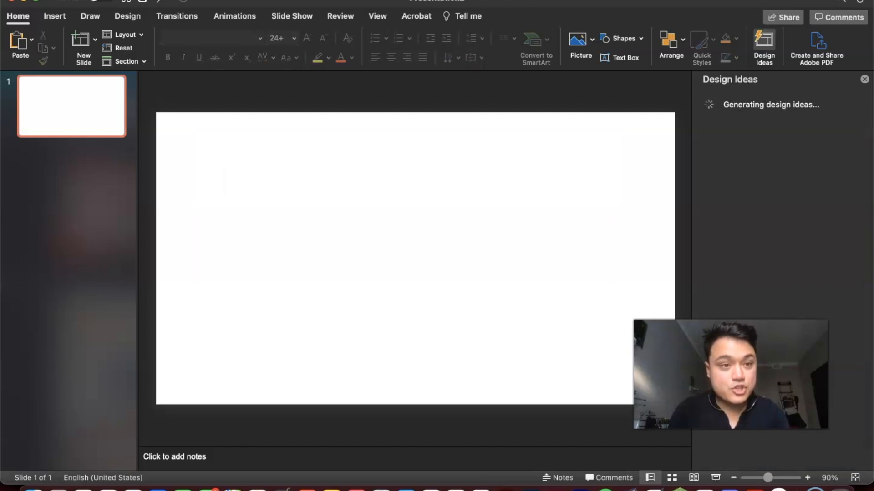
Set the slide size to 8.5 in wide by 11 in high and dismiss the design suggestions
left_click(94, 0)
left_click(171, 241)
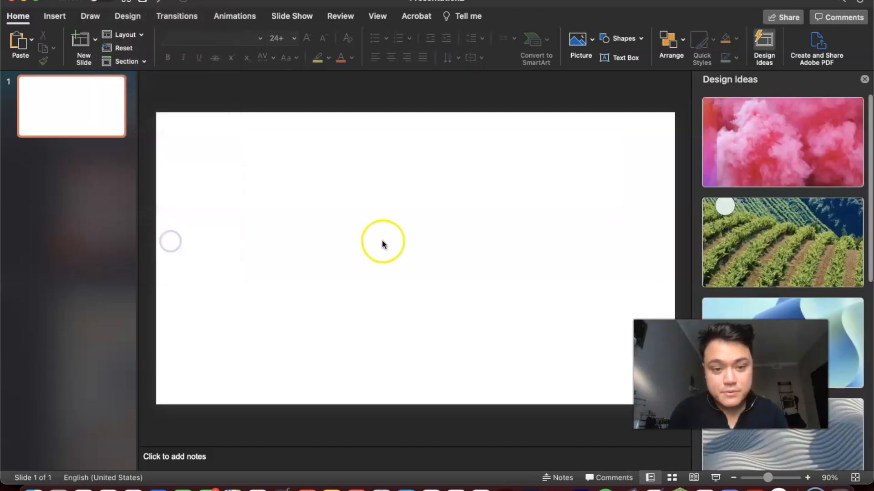
type("8.5in")
key("Tab")
type("11")
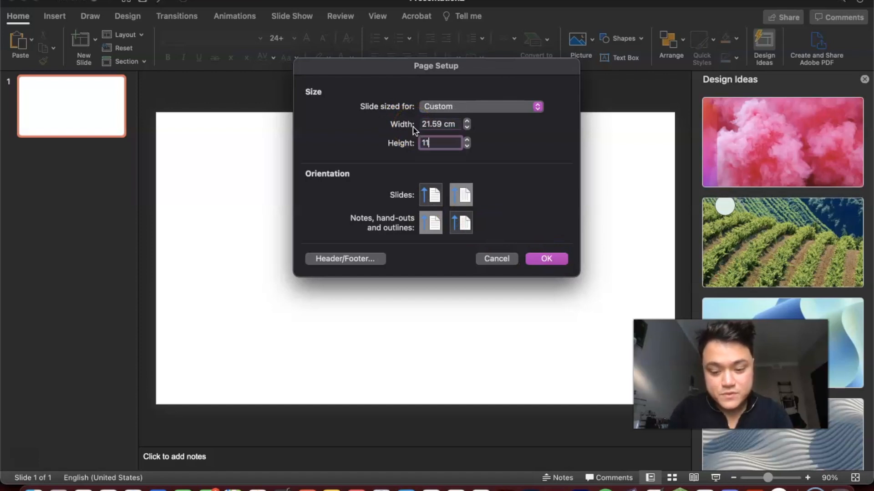
type("IN")
left_click(538, 257)
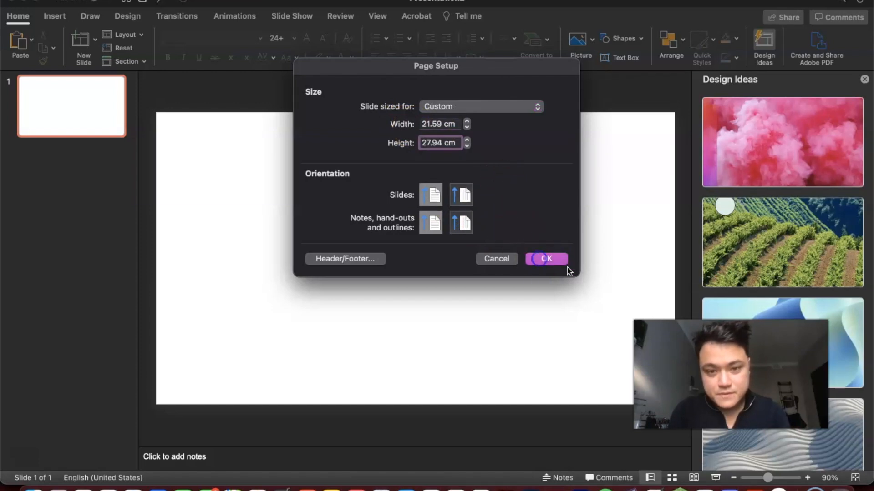
left_click(864, 79)
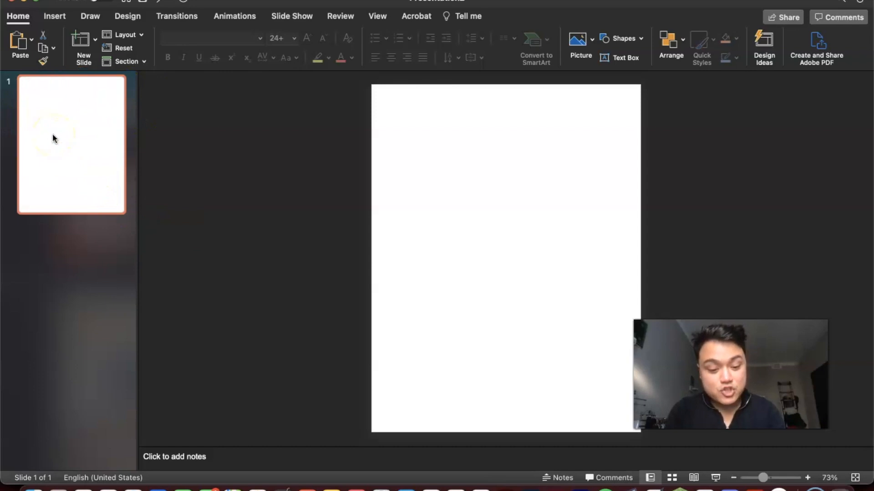
Paste copies of the blank slide repeatedly until the presentation has 250 slides
key("super+v")
key("super+v")
key("super+v")
key("super+v")
key("super+v")
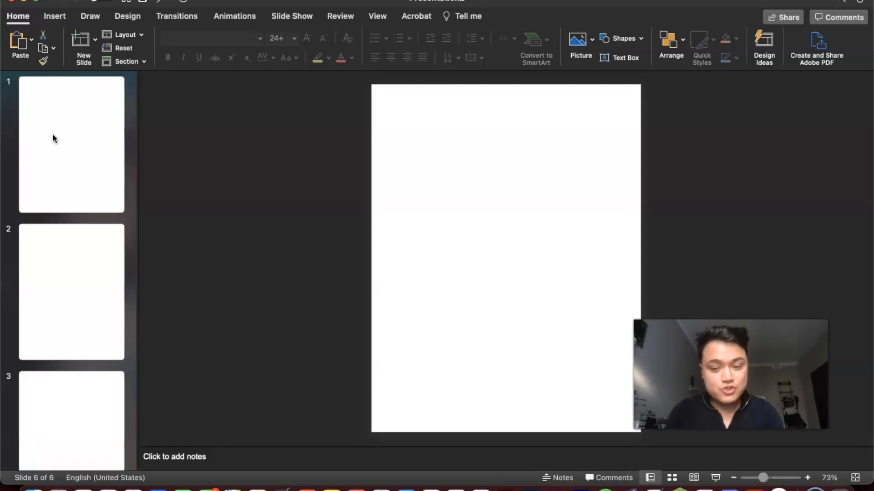
key("super+v")
key("super+v")
key("super+v")
key("super+v")
key("super+v")
key("super+v")
key("super+v")
key("super+v")
key("super+v")
key("super+v")
key("super+v")
key("super+v")
key("super+v")
key("super+v")
key("super+v")
key("super+v")
key("super+v")
key("super+v")
key("super+v")
key("super+v")
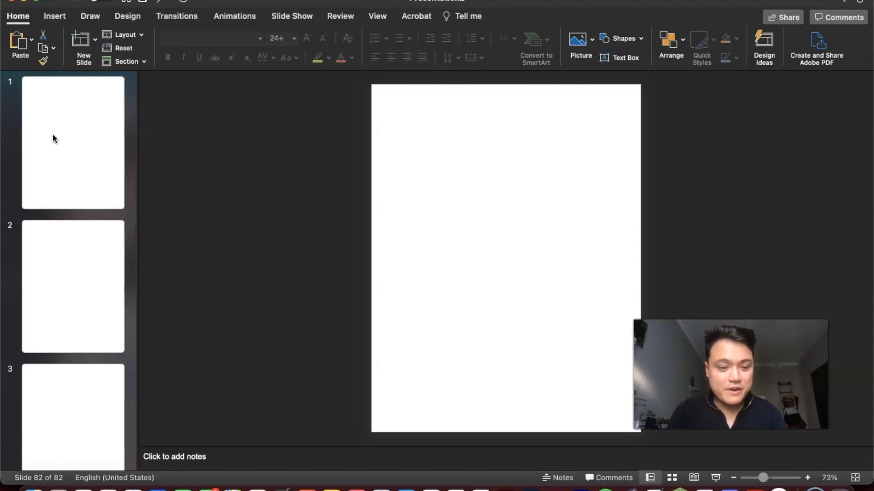
key("super+v")
key("super+v")
key("super+v")
key("super+v")
key("super+v")
key("super+v")
key("super+v")
key("super+v")
key("super+v")
key("super+v")
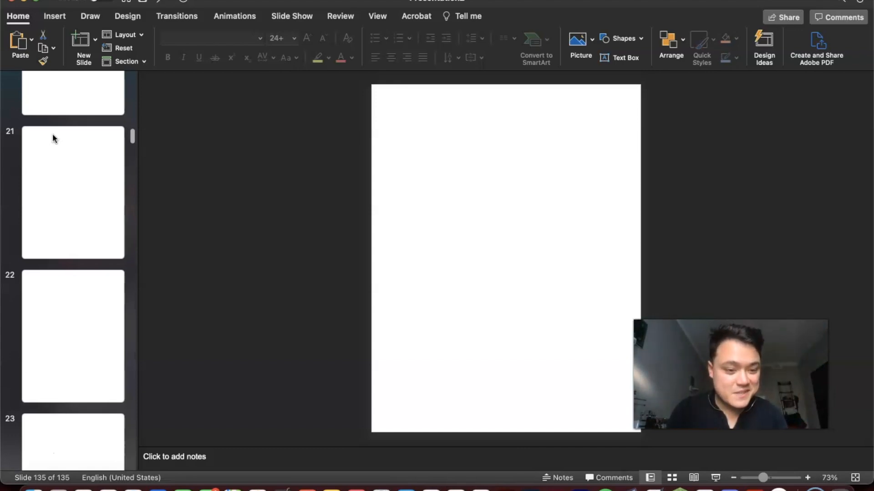
key("super+v")
key("super+v")
key("super+v")
key("super+v")
key("super+v")
key("super+v")
key("super+v")
key("super+v")
key("super+v")
key("super+v")
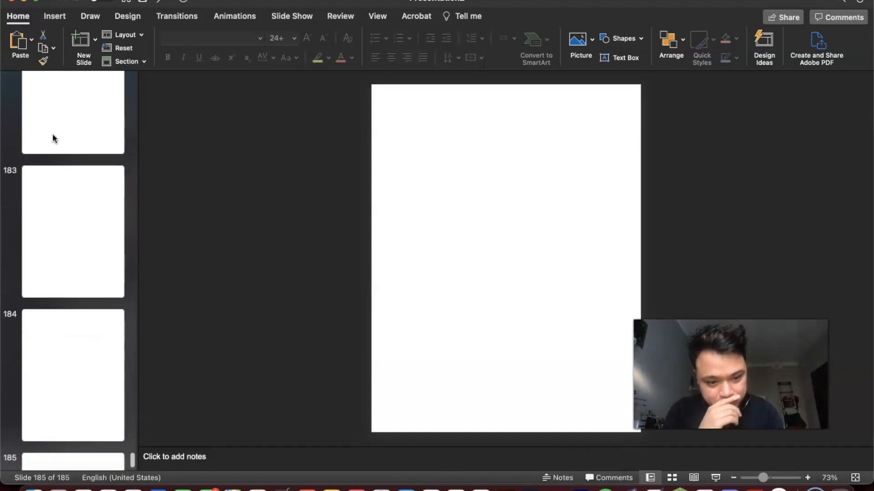
key("super+v")
key("super+v")
key("super+v")
key("super+v")
key("super+v")
key("super+v")
key("super+v")
key("super+v")
key("super+v")
key("super+v")
key("super+v")
key("super+v")
key("super+v")
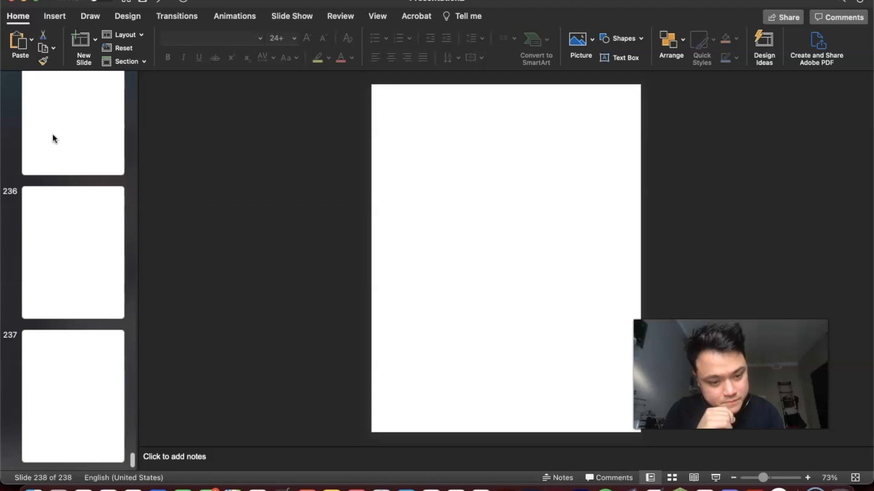
key("super+v")
Return to the start of the presentation and select the first blank slide
scroll(52, 137, "up", 20)
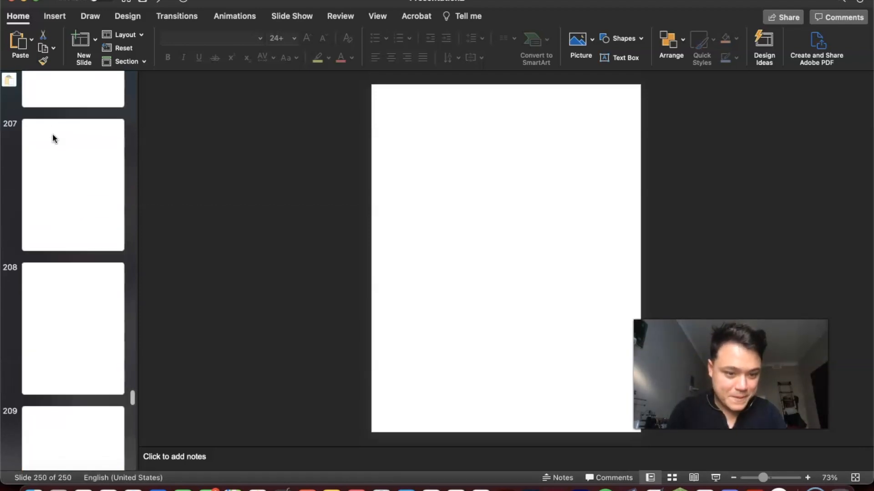
left_click(93, 187)
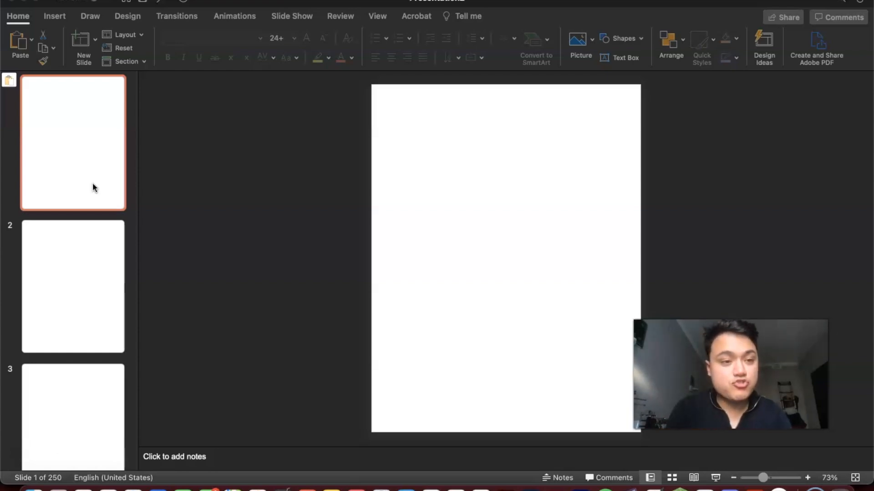
scroll(70, 178, "down", 3)
scroll(70, 178, "up", 3)
left_click(70, 175)
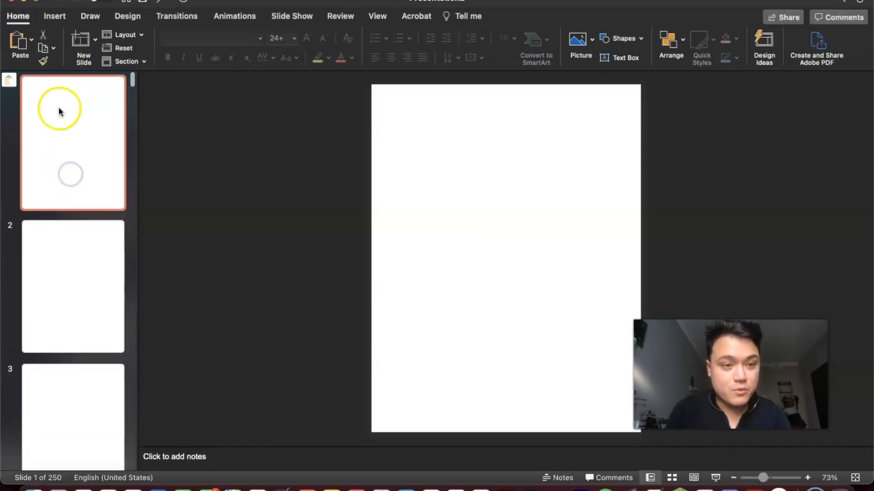
Switch to Finder and extract the 1-48.zip and 49-96.zip archives in the Downloads folder
left_click(34, 489)
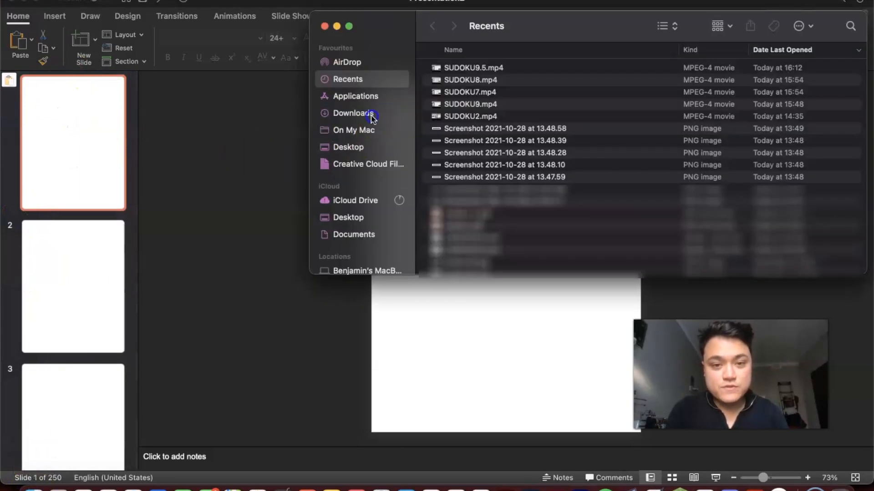
left_click(371, 115)
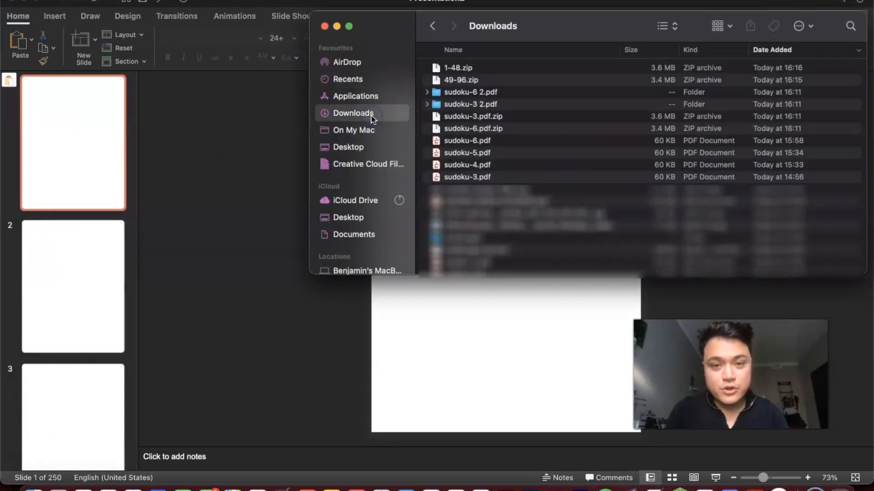
double_click(487, 70)
double_click(487, 91)
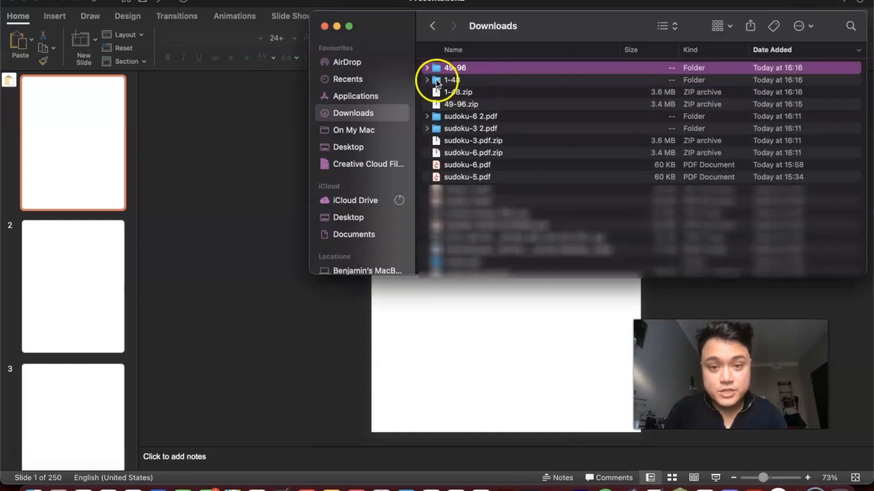
Expand the extracted 1-48 folder and insert 1.png on slide 1 of the PowerPoint presentation
left_click(426, 81)
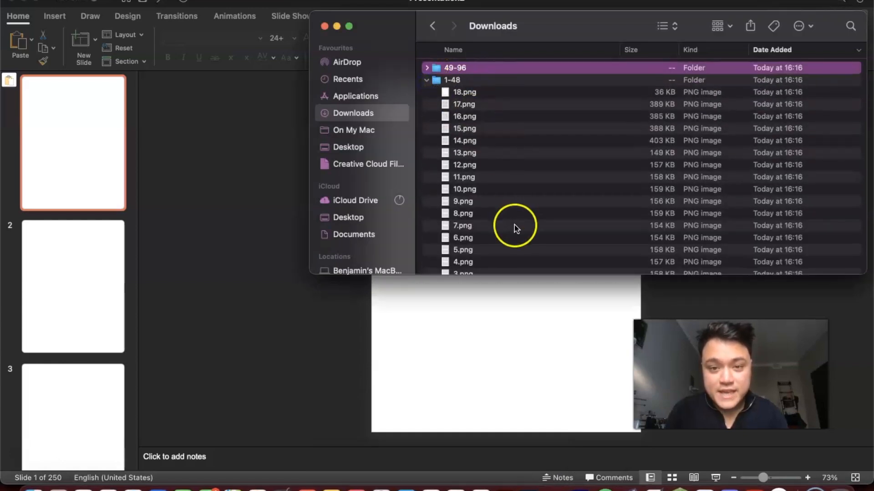
scroll(515, 225, "down", 3)
left_click(482, 246)
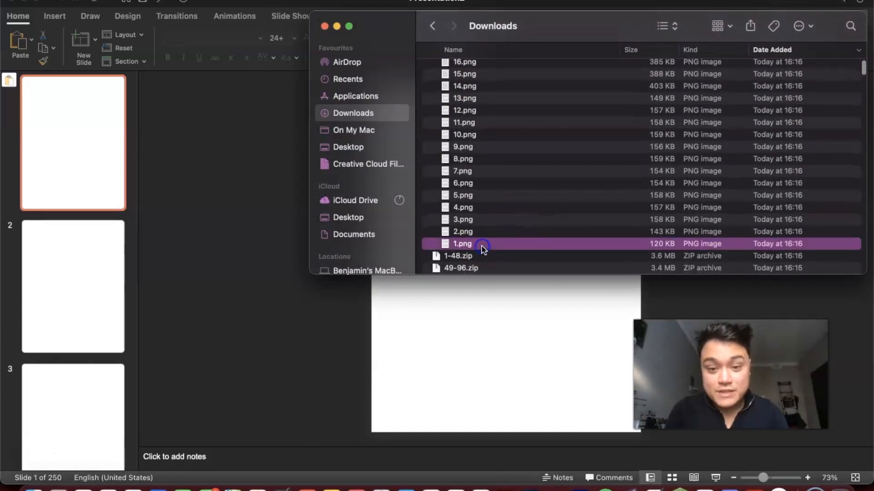
left_click(72, 191)
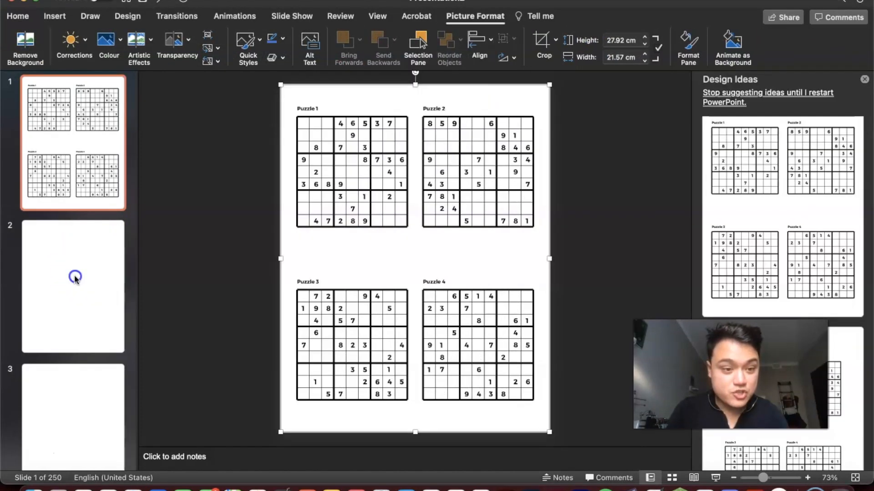
Insert 2.png from the 1-48 folder in Finder on slide 2 of the presentation
left_click(75, 275)
left_click(33, 488)
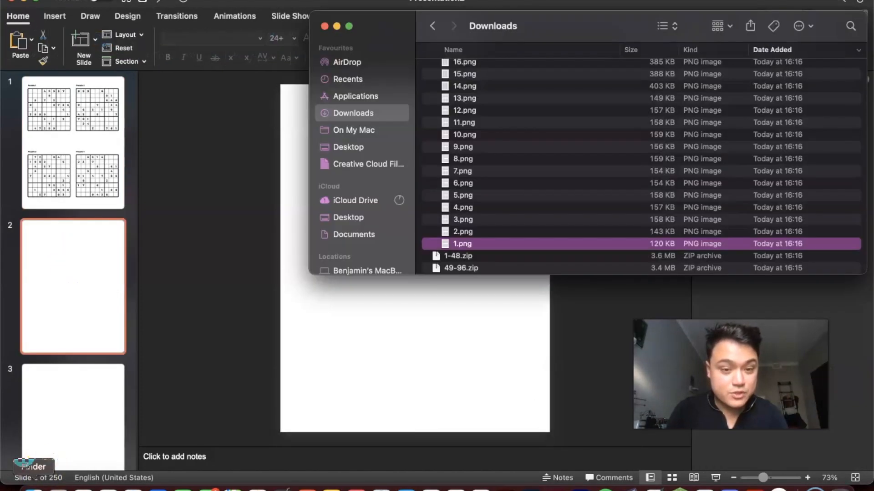
left_click(494, 232)
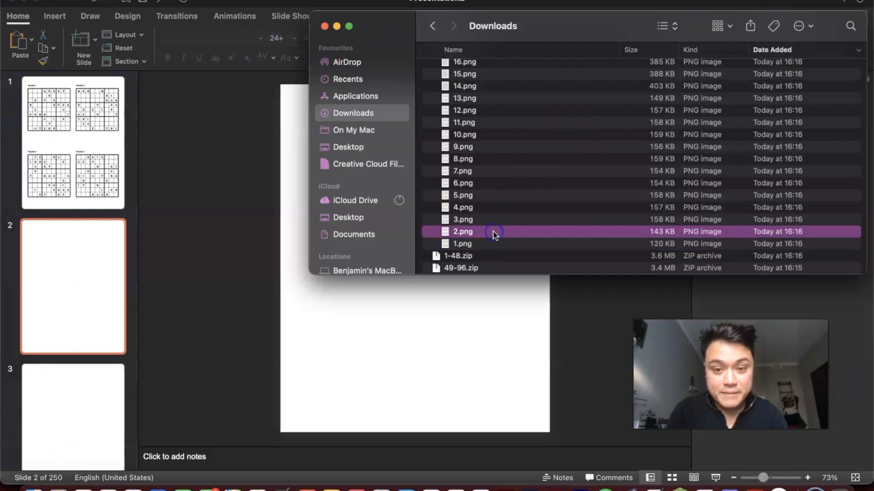
left_click(97, 265)
key("super+v")
Insert 3.png from the 1-48 folder in Finder on slide 3 of the presentation
scroll(95, 310, "down", 3)
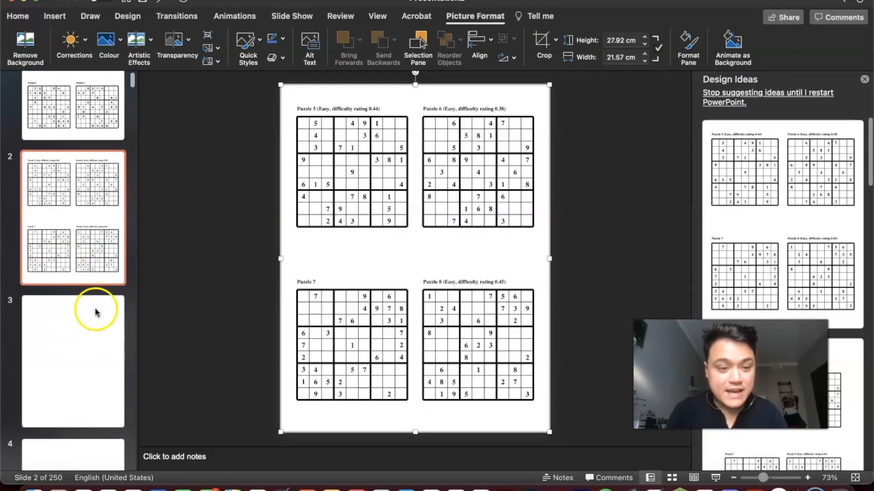
left_click(95, 308)
left_click(33, 487)
left_click(483, 221)
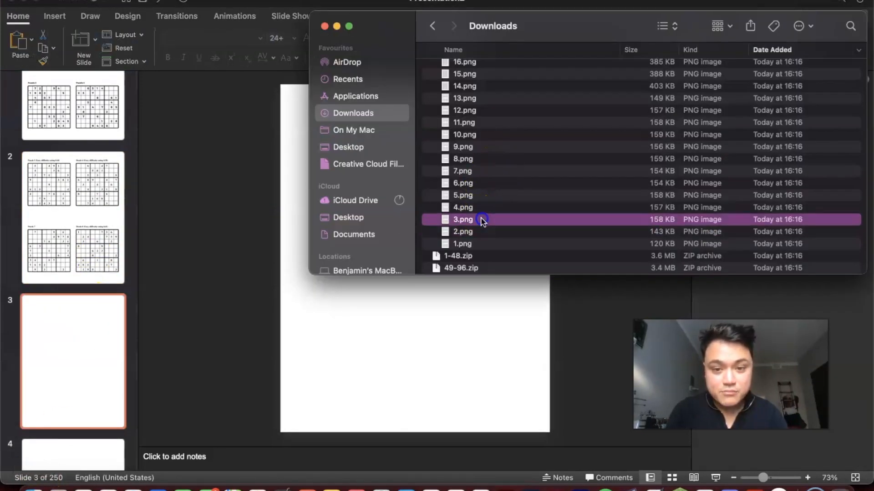
left_click(165, 331)
key("super+v")
Insert 4.png from the 1-48 folder in Finder on slide 4 of the presentation
scroll(111, 345, "down", 3)
left_click(111, 345)
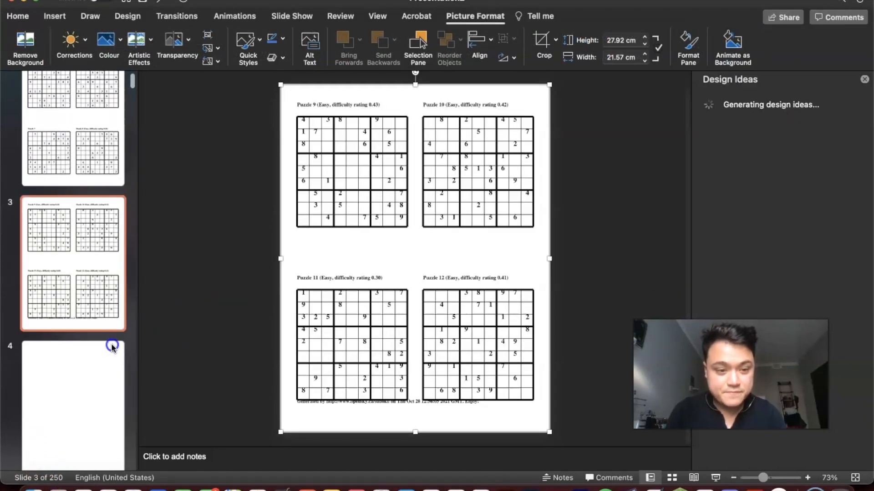
left_click(33, 486)
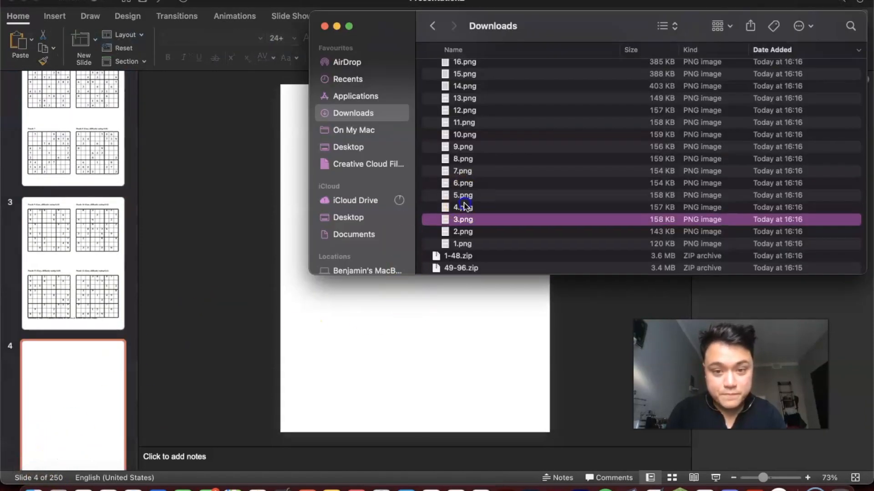
left_click(463, 207)
left_click(87, 394)
key("super+v")
Insert 5.png from the 1-48 folder in Finder on slide 5 of the presentation
scroll(71, 395, "down", 3)
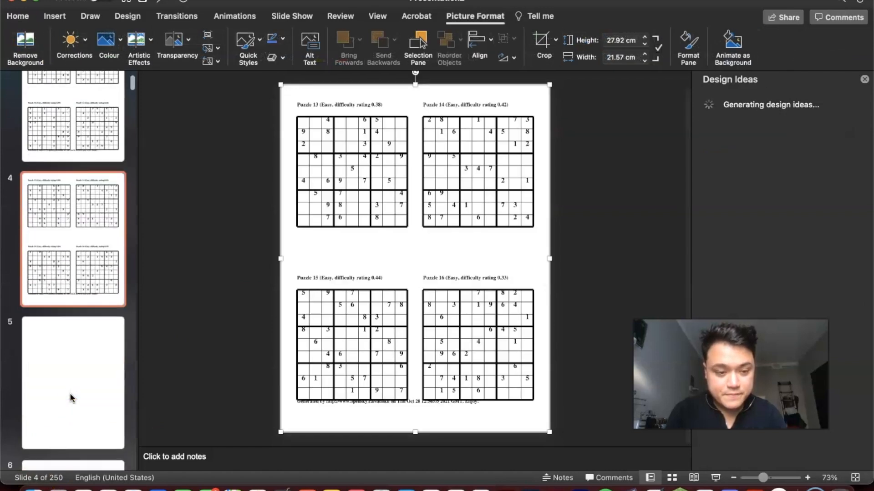
left_click(70, 395)
left_click(33, 486)
left_click(448, 197)
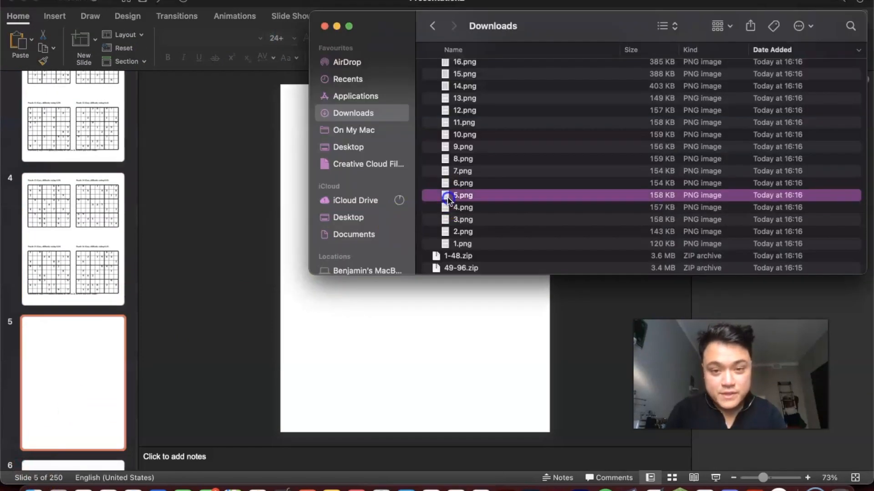
left_click(97, 355)
key("super+v")
Insert 6.png from the 1-48 folder in Finder on slide 6 of the presentation
scroll(98, 355, "down", 3)
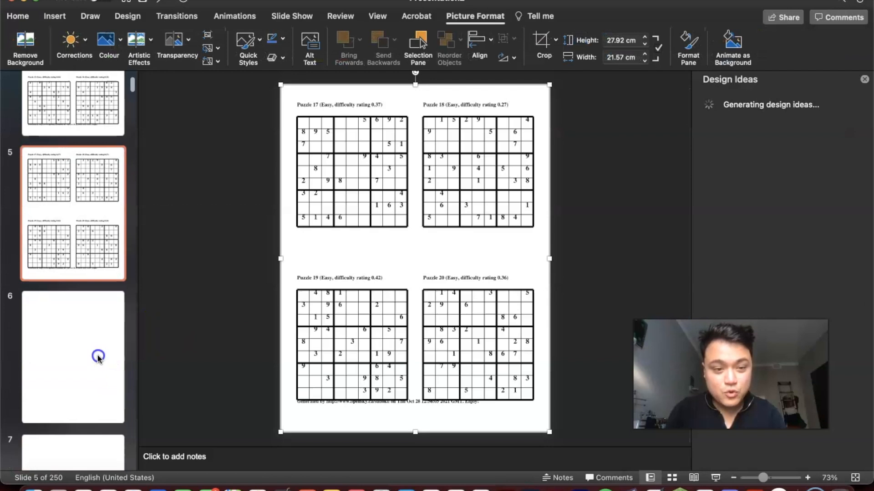
left_click(98, 355)
left_click(33, 486)
left_click(454, 183)
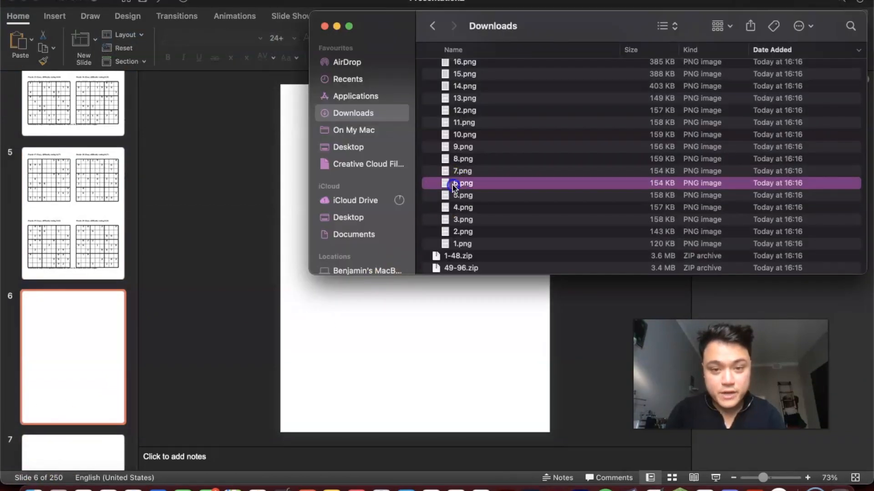
left_click(80, 360)
key("super+v")
Insert the first solutions page, 14.png from the 1-48 folder in Finder, on slide 7 of the presentation
scroll(80, 364, "down", 3)
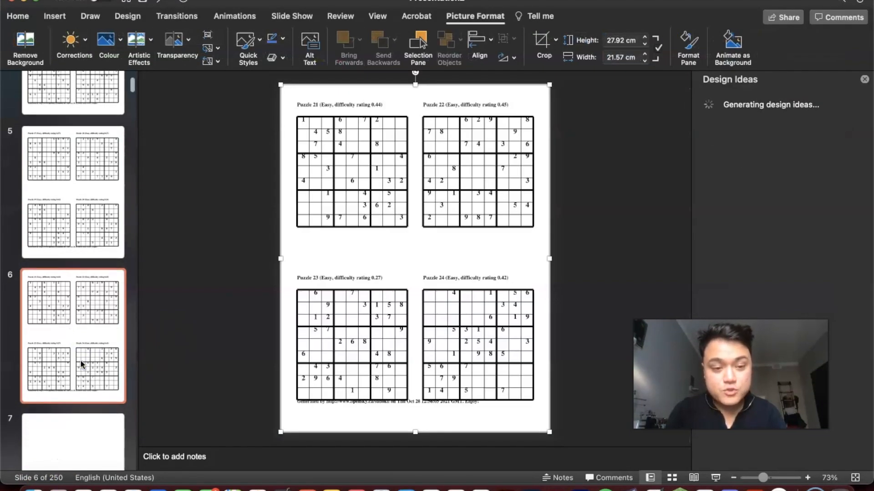
scroll(80, 364, "down", 1)
left_click(105, 355)
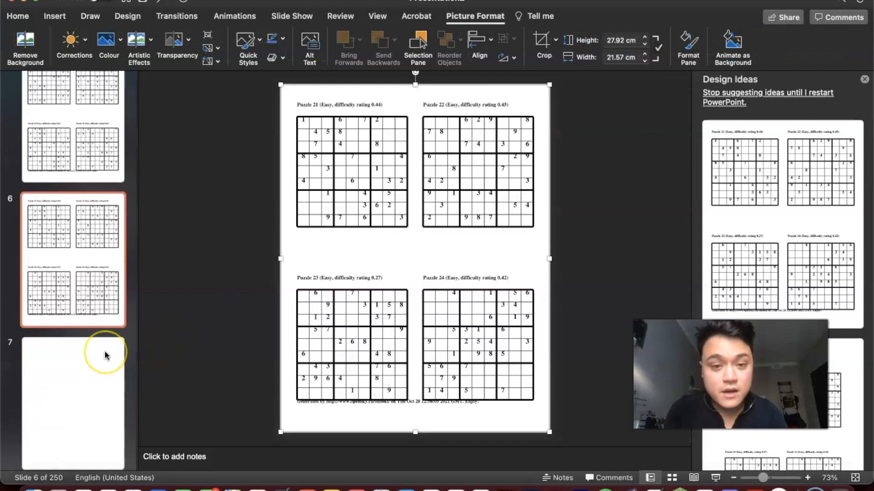
scroll(105, 355, "down", 5)
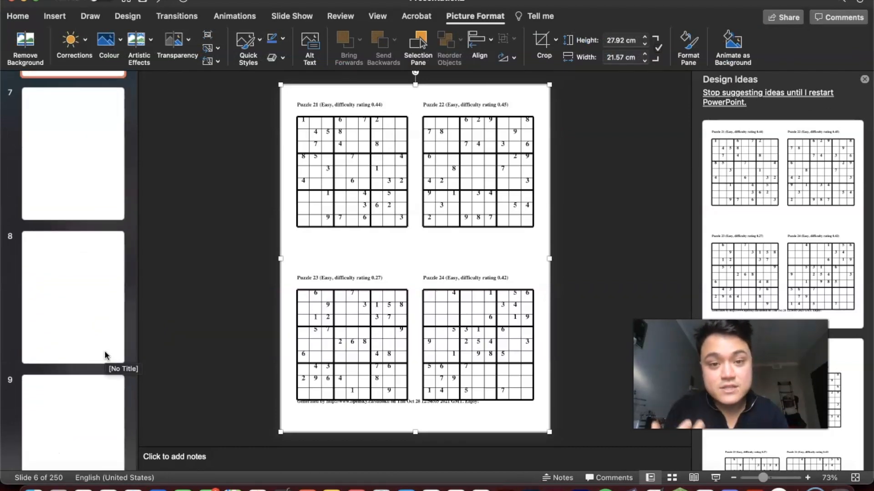
scroll(104, 355, "up", 2)
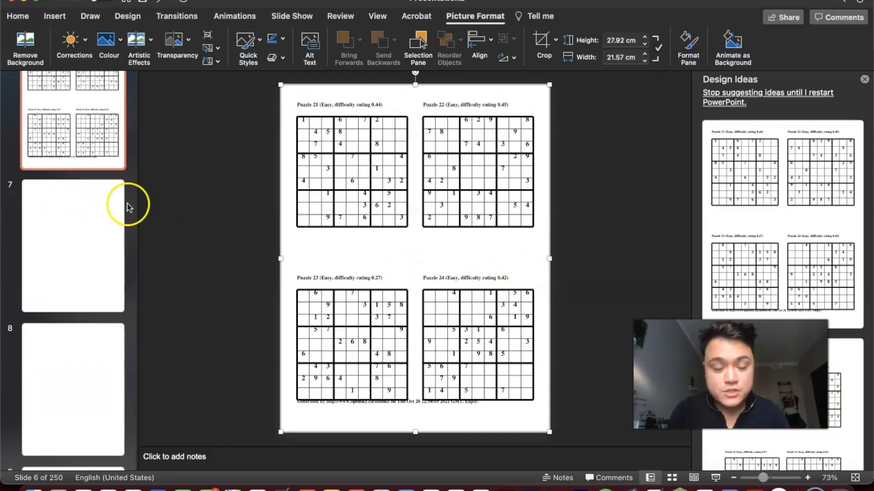
left_click(56, 196)
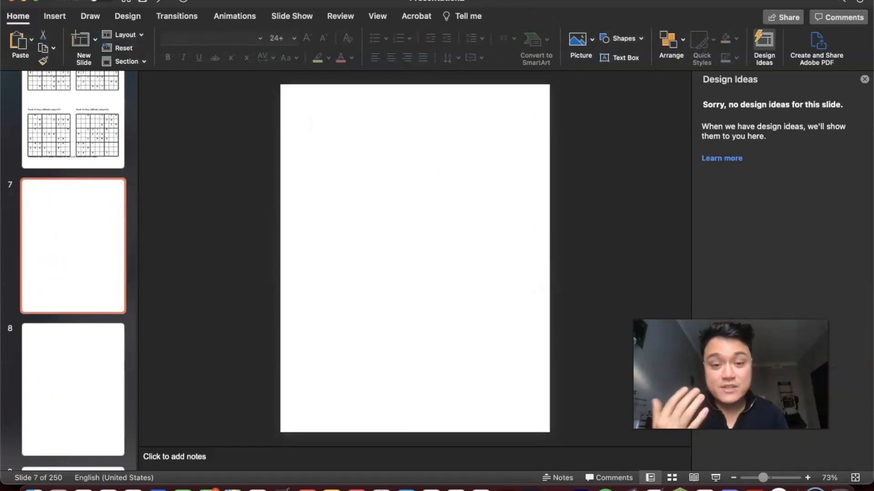
left_click(34, 487)
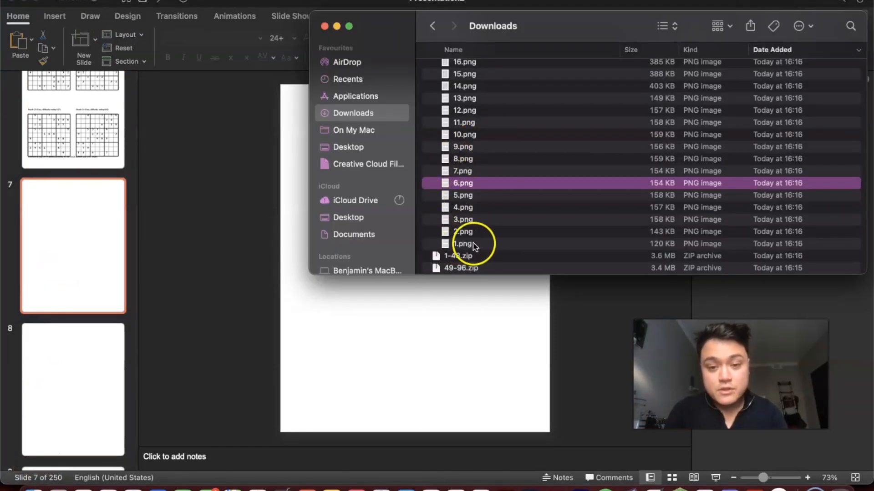
scroll(480, 239, "up", 5)
left_click(478, 128)
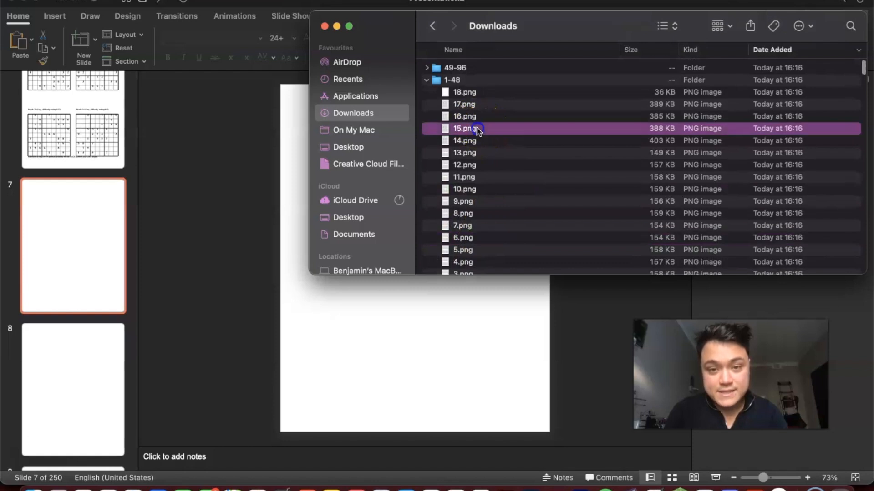
left_click(466, 141)
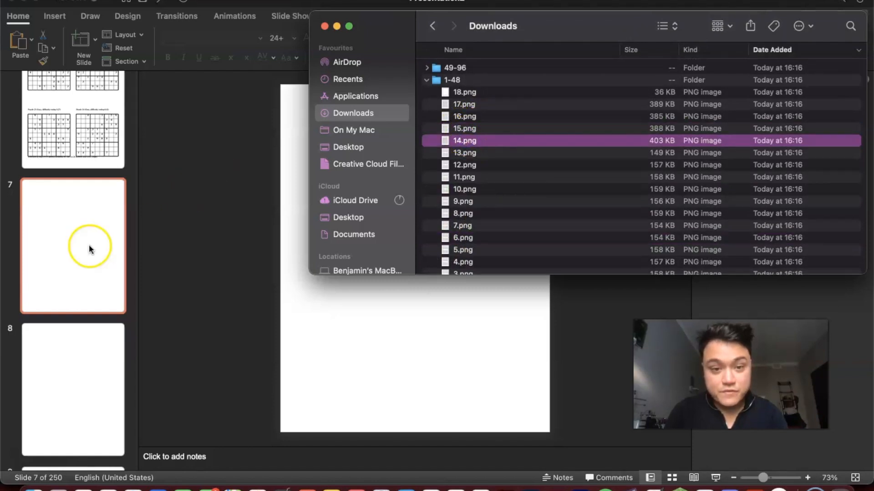
left_click_drag(89, 248, 64, 247)
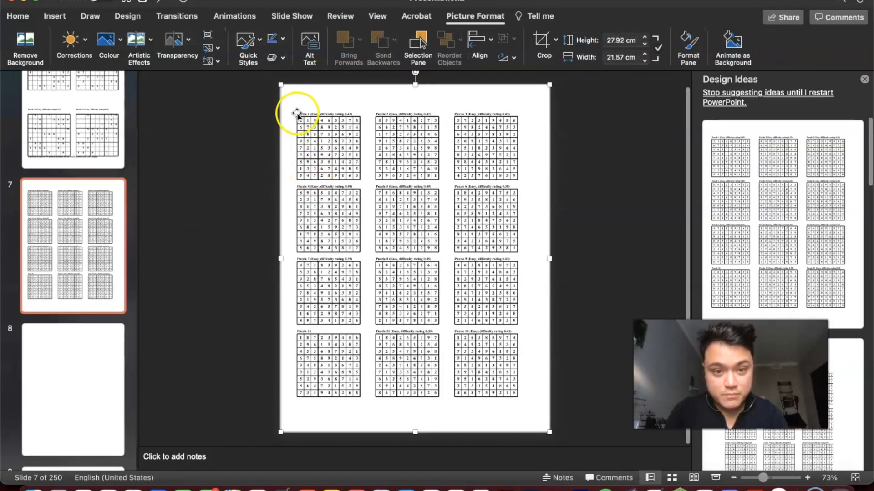
Insert the solutions page 15.png from the 1-48 folder in Finder on slide 8 of the presentation
left_click(85, 376)
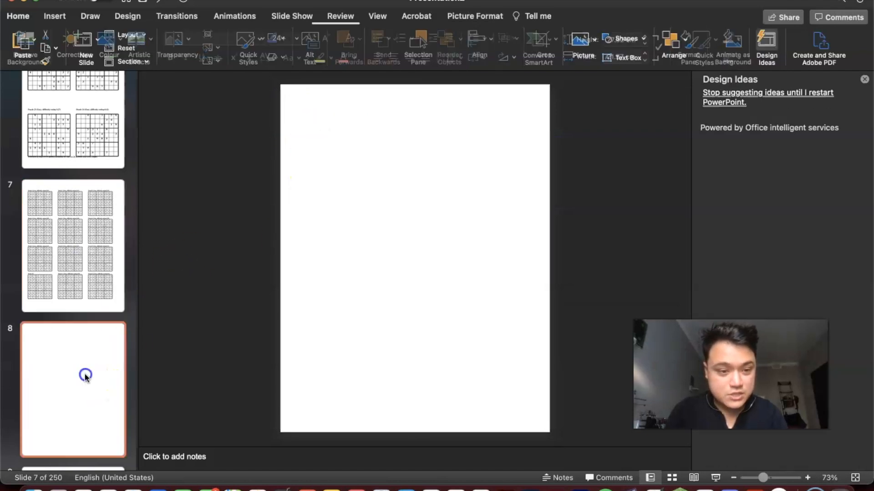
key("super+Tab")
left_click(502, 128)
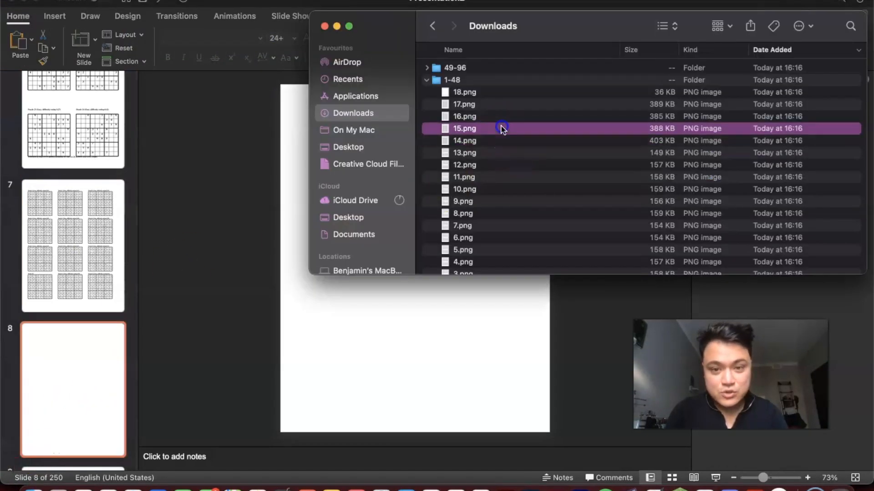
left_click_drag(102, 368, 88, 371)
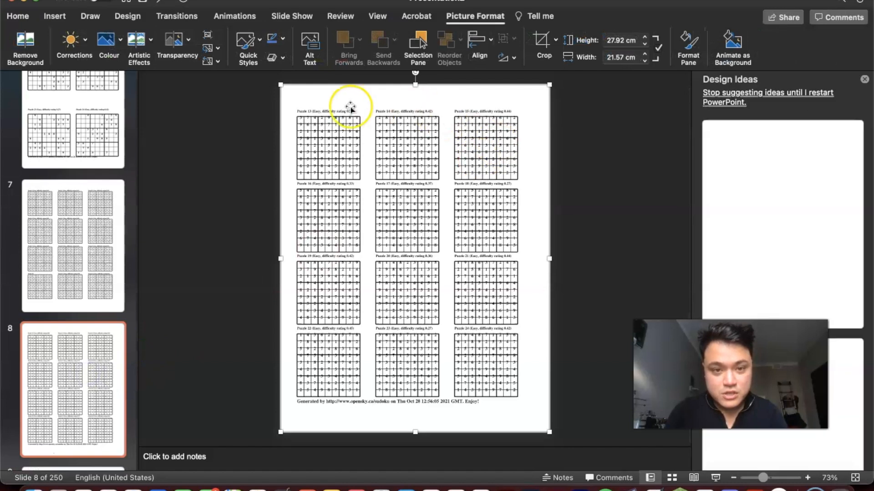
Insert the solutions page 16.png from the 1-48 folder in Finder on slide 9 and look over the filled slides
scroll(102, 233, "down", 5)
left_click(80, 326)
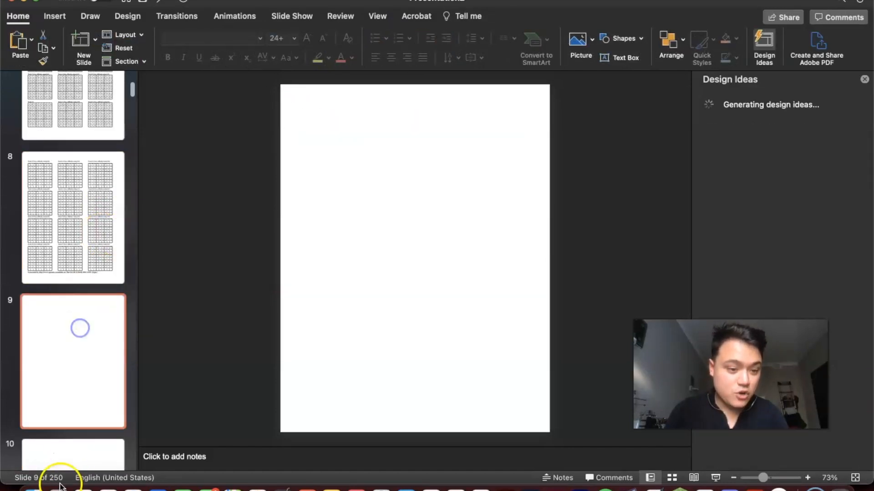
left_click(34, 488)
left_click_drag(476, 115, 95, 367)
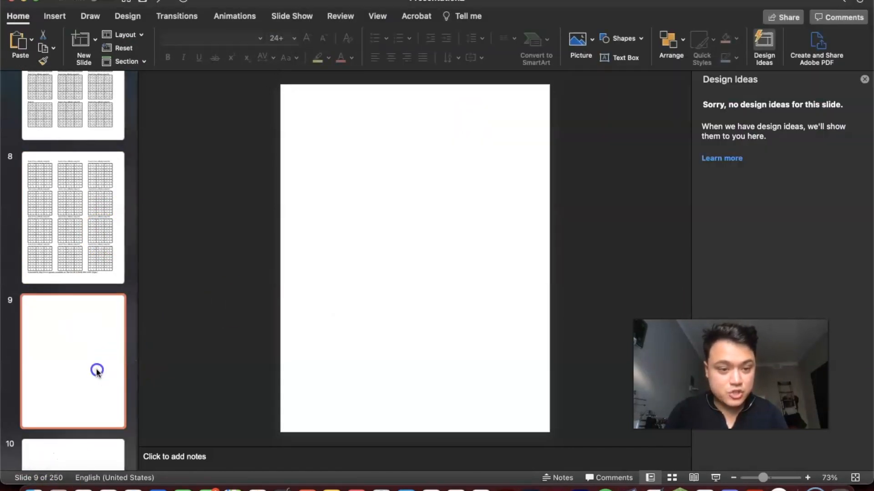
scroll(69, 293, "up", 15)
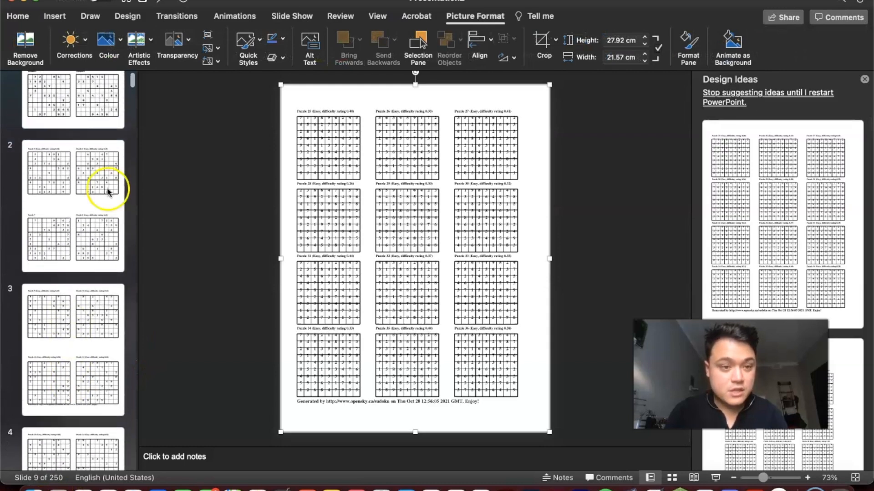
scroll(62, 346, "down", 5)
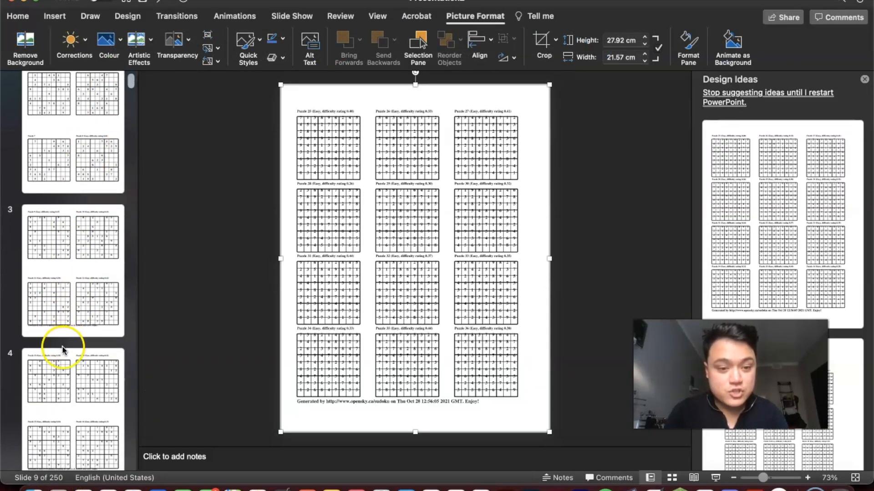
Look over the puzzle pages and solutions pages on slides 1 to 9 of the presentation
scroll(46, 235, "down", 8)
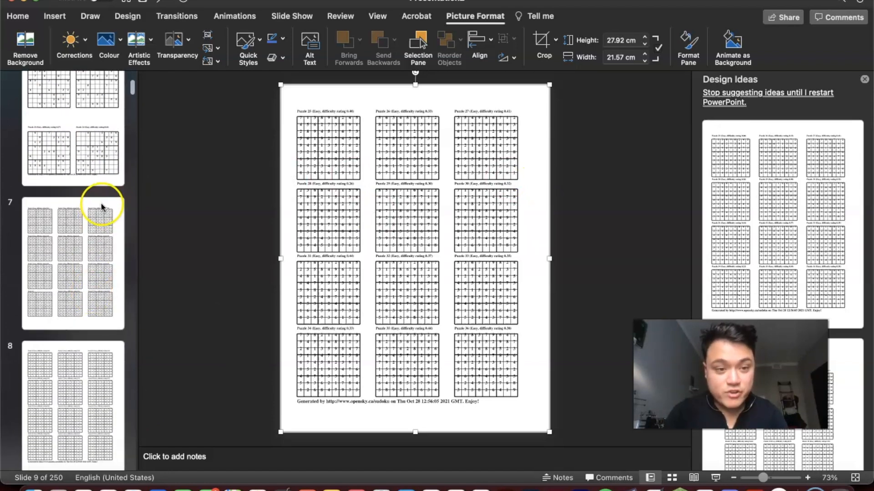
scroll(99, 154, "up", 5)
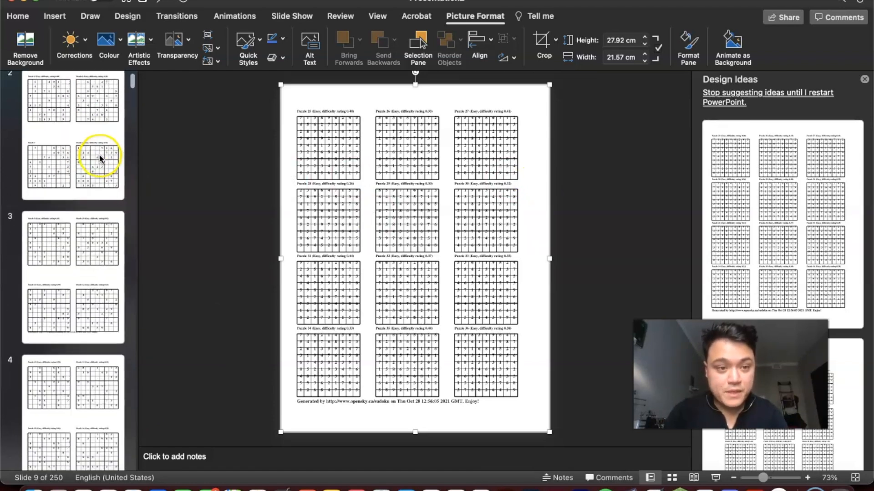
scroll(98, 328, "down", 10)
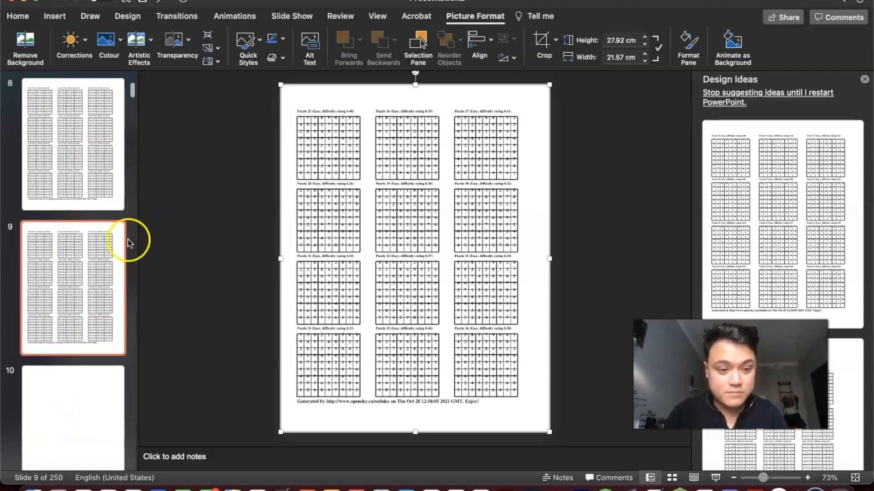
scroll(68, 209, "up", 5)
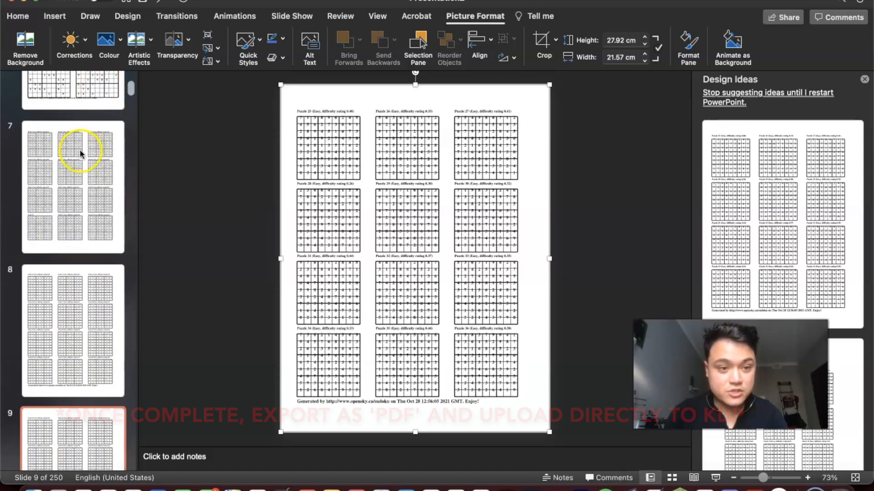
left_click(68, 138)
left_click(67, 346)
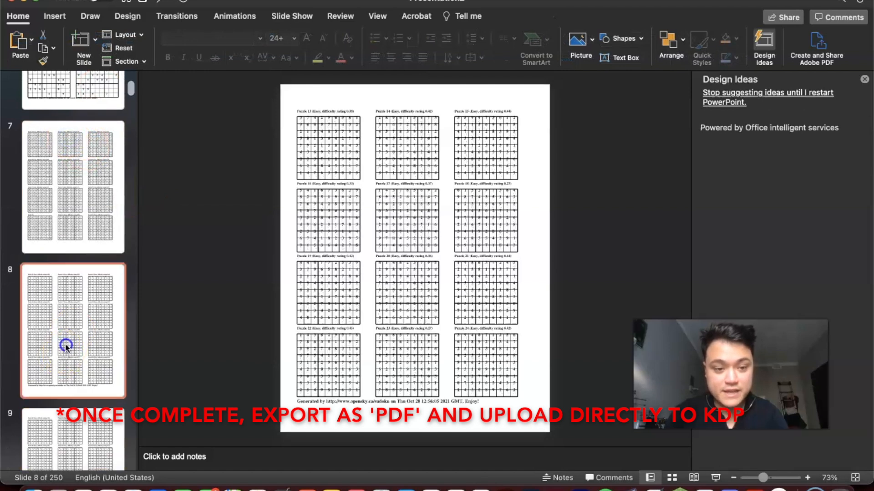
left_click(76, 422)
scroll(99, 337, "up", 15)
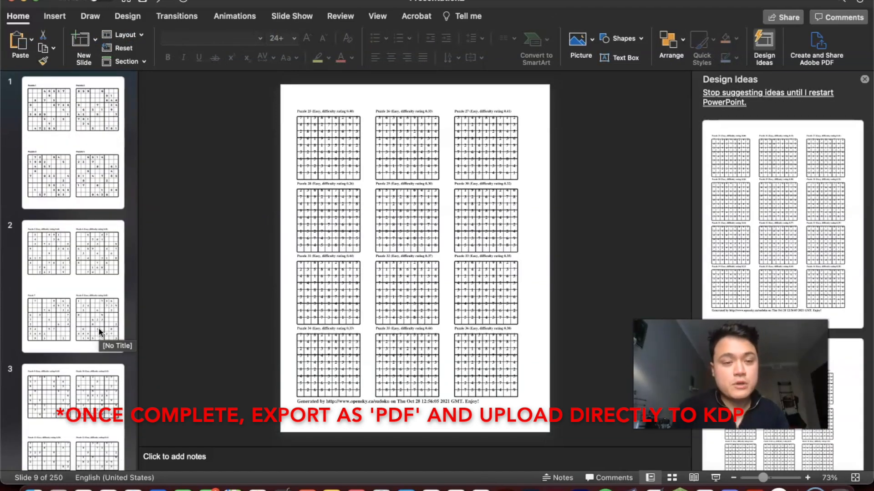
left_click(49, 412)
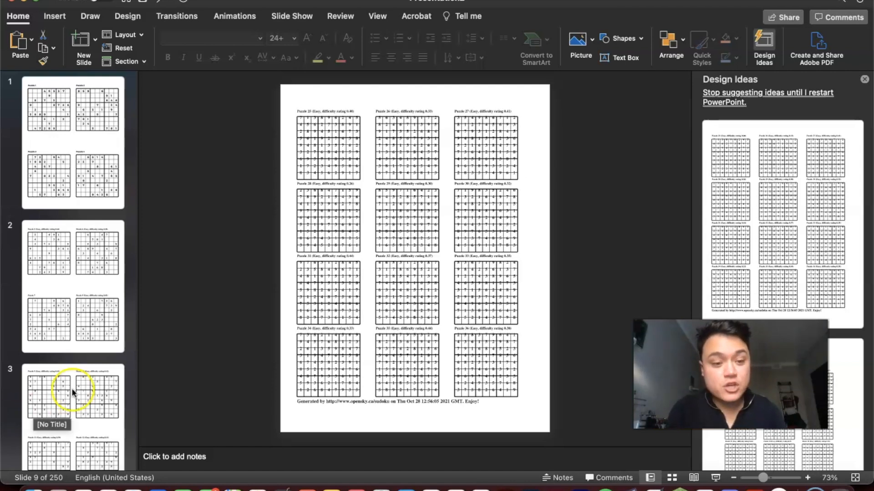
scroll(72, 392, "down", 20)
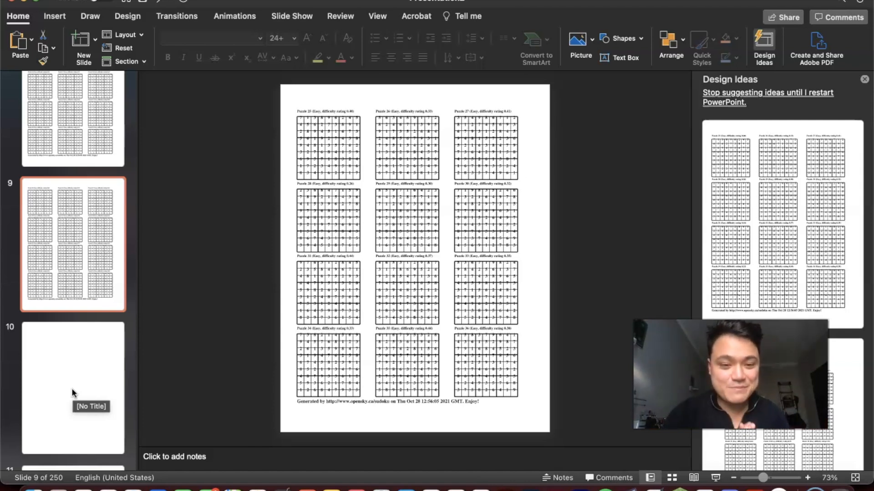
scroll(85, 334, "up", 3)
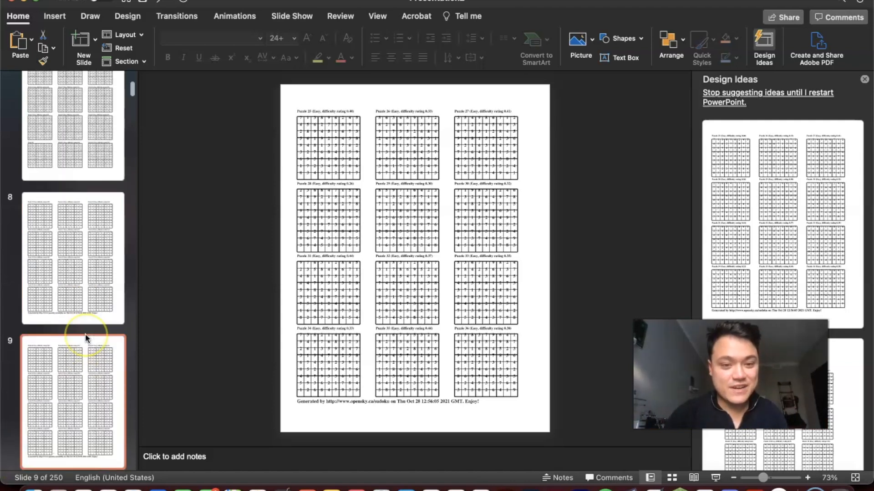
scroll(86, 334, "up", 8)
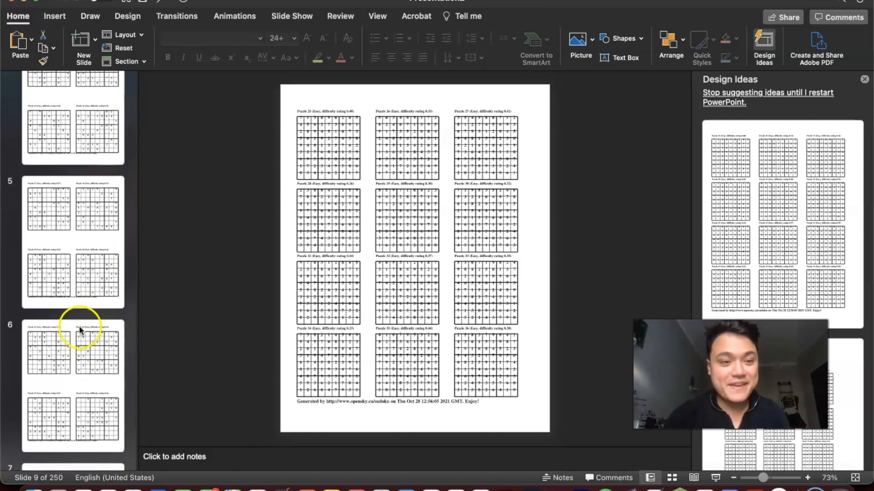
Switch to the Cerebro keyword results in Chrome and examine the search volume of "sudoku puzzles for adults"
left_click(260, 437)
left_click(89, 487)
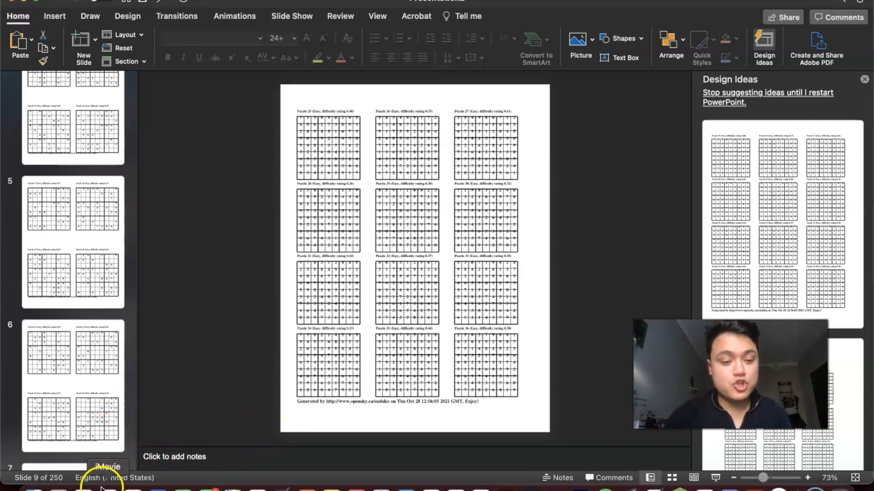
left_click(36, 460)
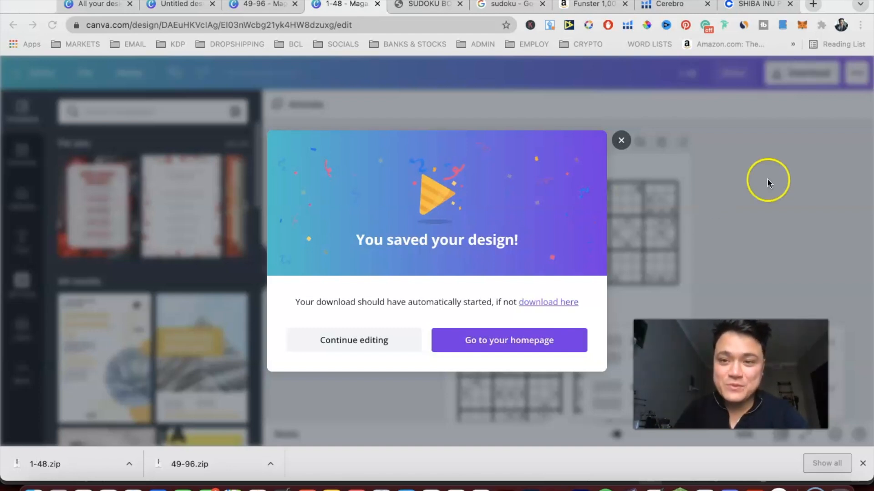
left_click(689, 8)
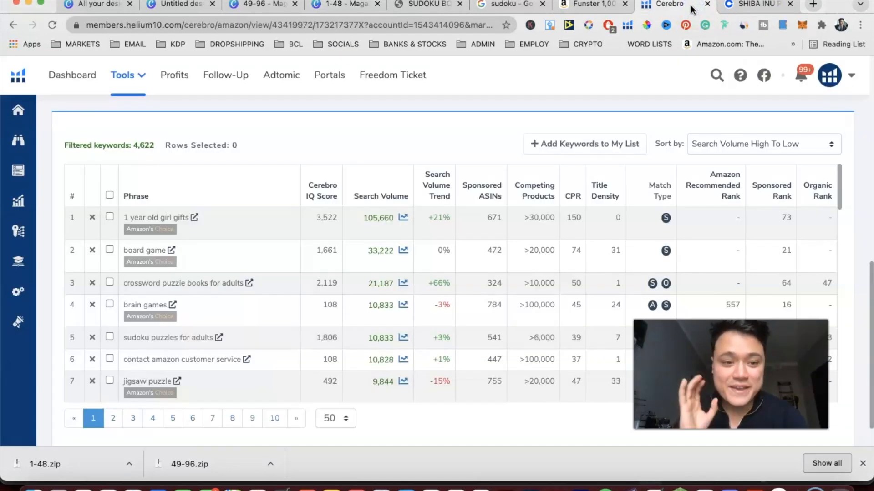
scroll(328, 145, "up", 1)
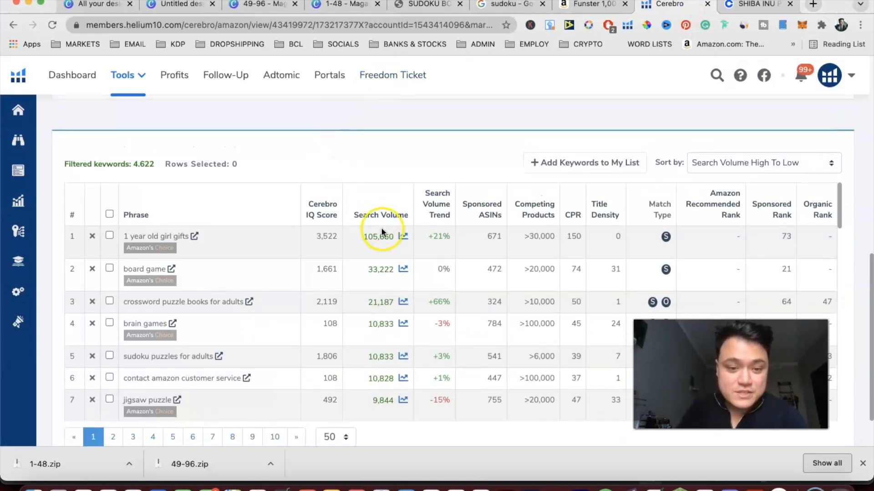
left_click_drag(141, 356, 400, 356)
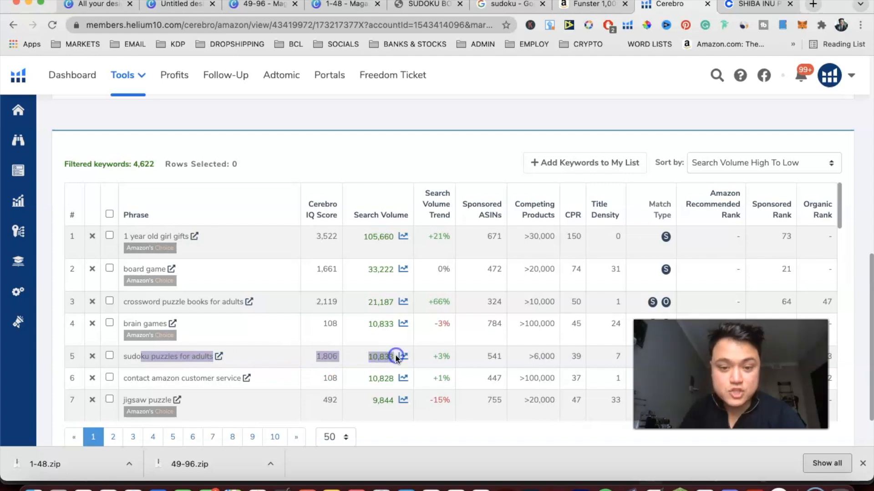
left_click(232, 360)
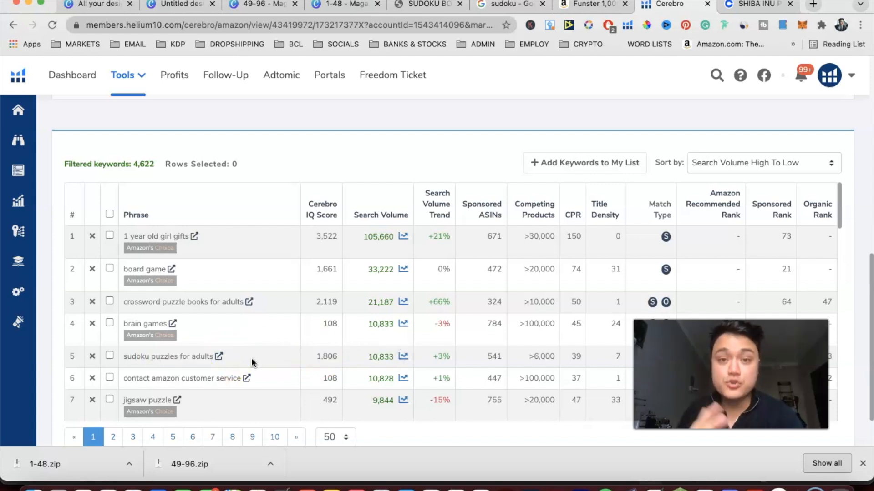
Read through the first page of Cerebro keywords sorted by search volume and go to page 2
scroll(294, 165, "down", 2)
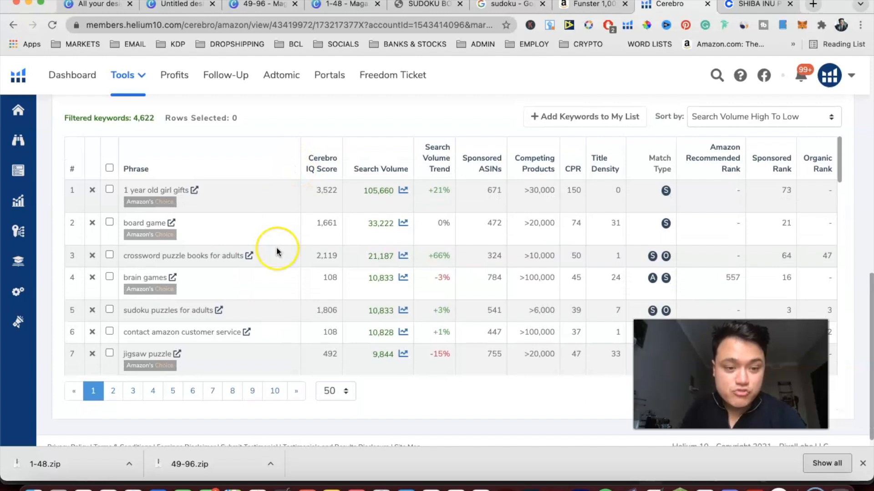
scroll(277, 249, "down", 4)
scroll(276, 251, "down", 8)
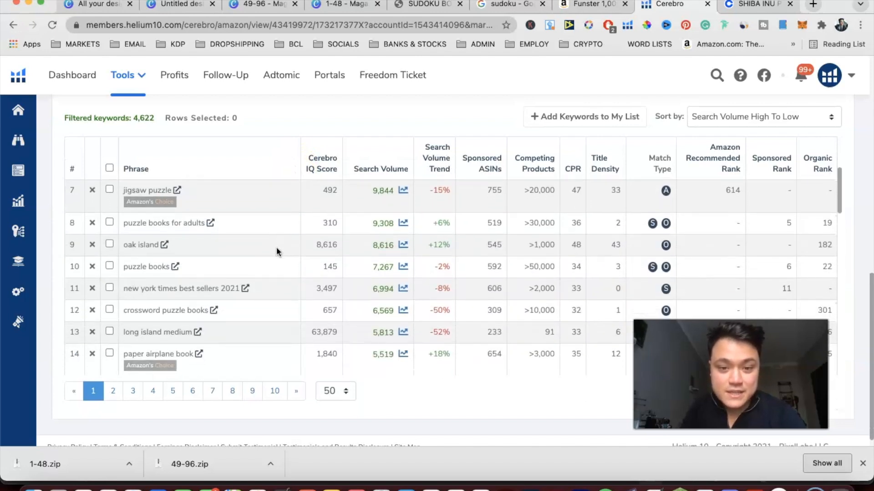
scroll(276, 252, "down", 7)
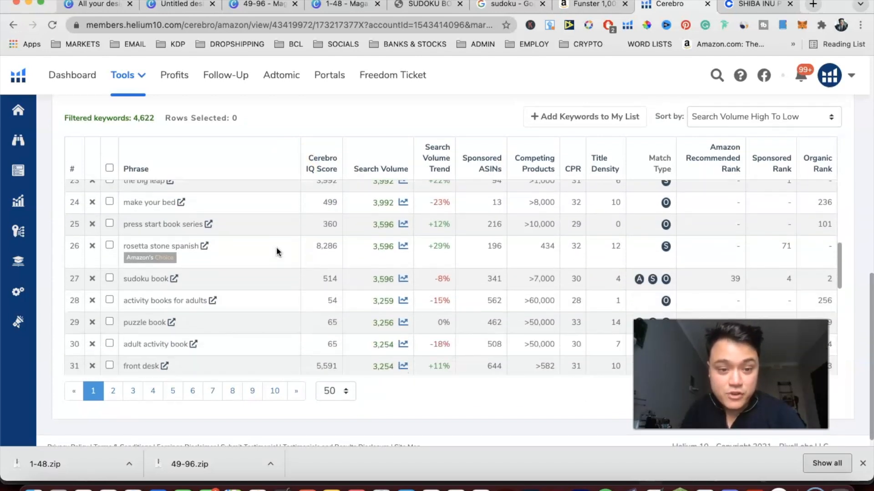
scroll(277, 252, "down", 3)
left_click(113, 391)
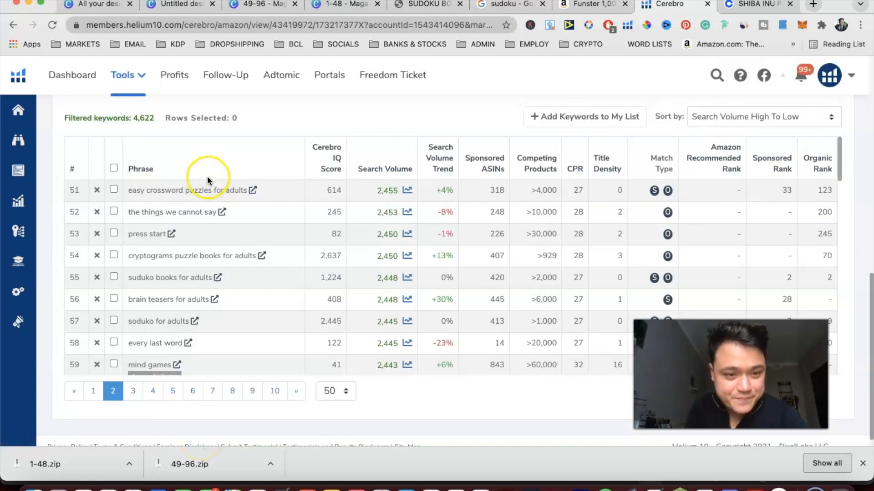
Examine the misspelled keywords "suduko books for adults" and "soduko for adults" on page 2 of the keyword list
scroll(223, 233, "down", 1)
left_click_drag(128, 251, 203, 251)
left_click(202, 251)
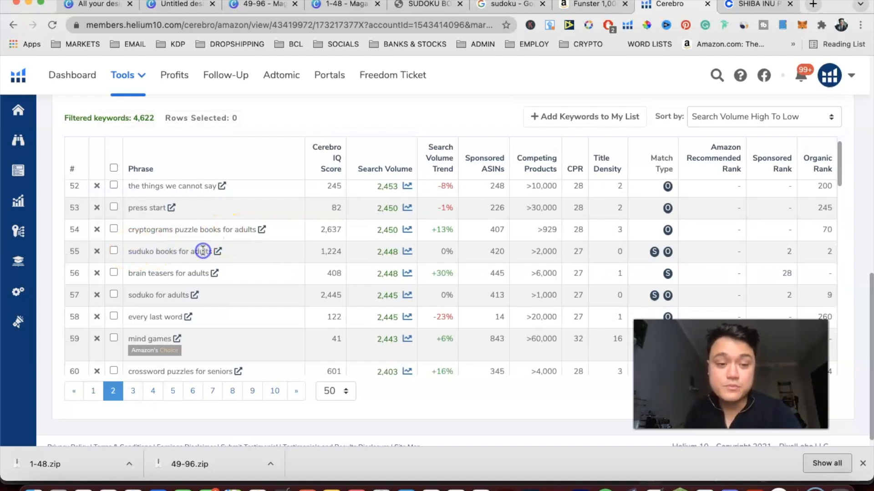
double_click(140, 252)
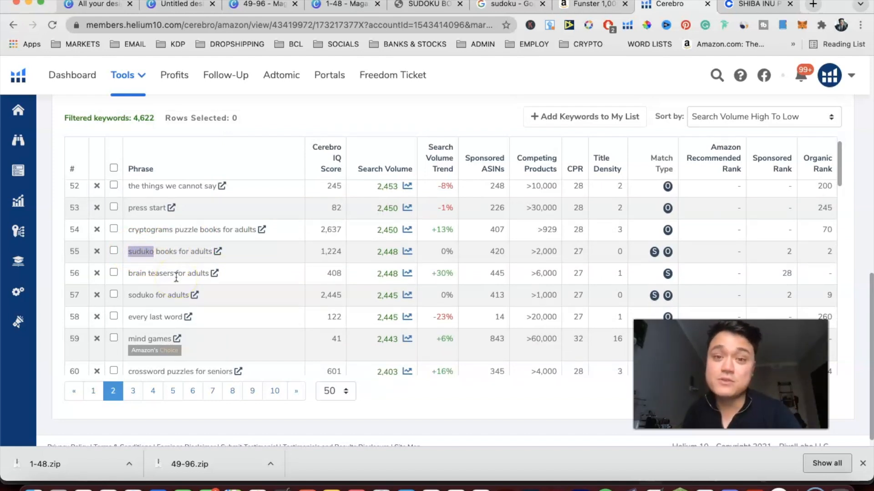
double_click(145, 295)
left_click(161, 295)
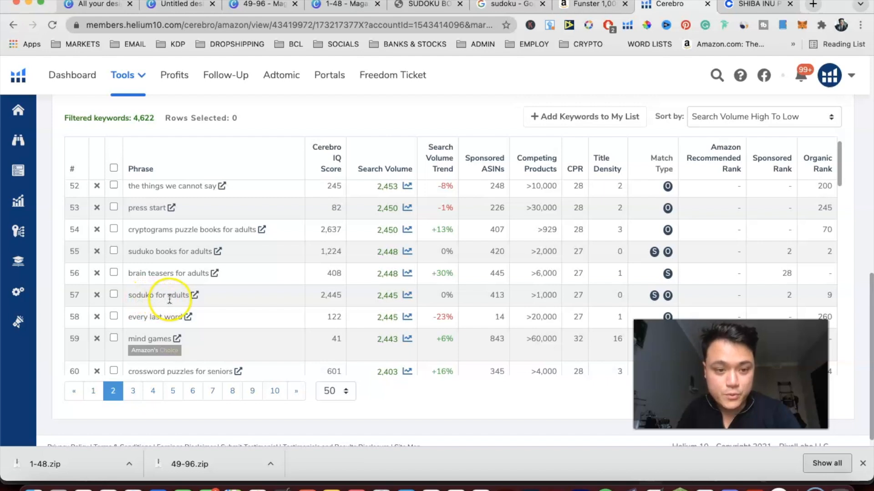
Check the search volume of "suduko books for adults" and the Cerebro IQ scores of both misspelled sudoku keywords
left_click(375, 251)
left_click_drag(375, 251, 401, 259)
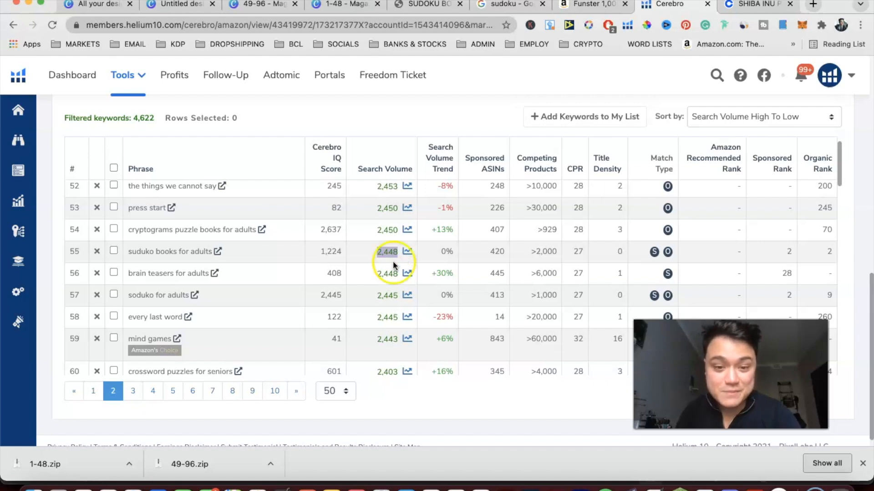
left_click(328, 254)
double_click(328, 253)
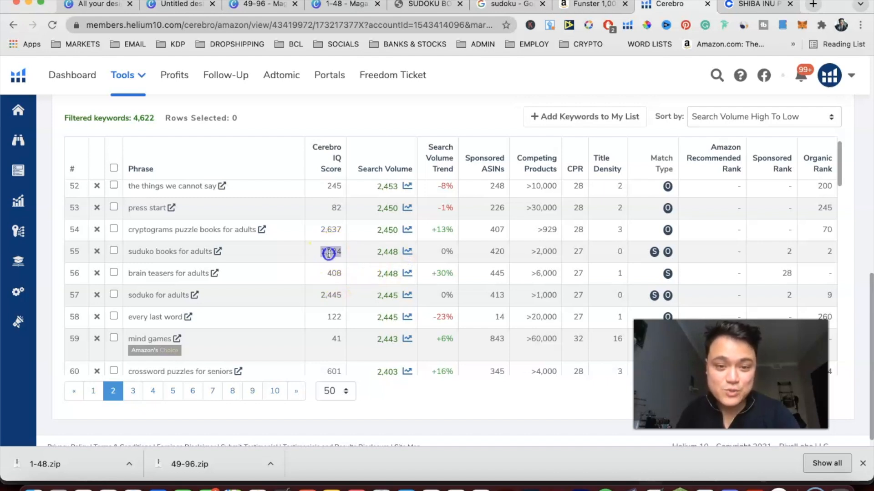
double_click(328, 296)
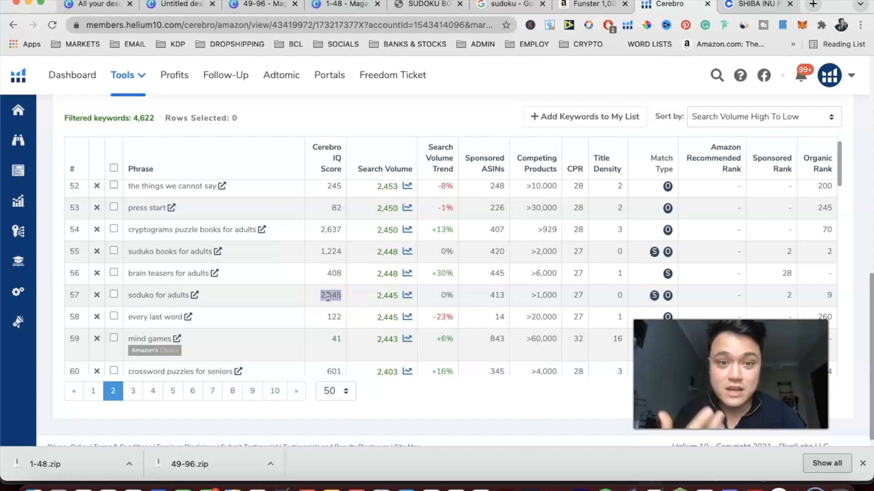
Copy the keyword "soduko for adults" from Cerebro and search Amazon Books for it
triple_click(164, 294)
key("ctrl+c")
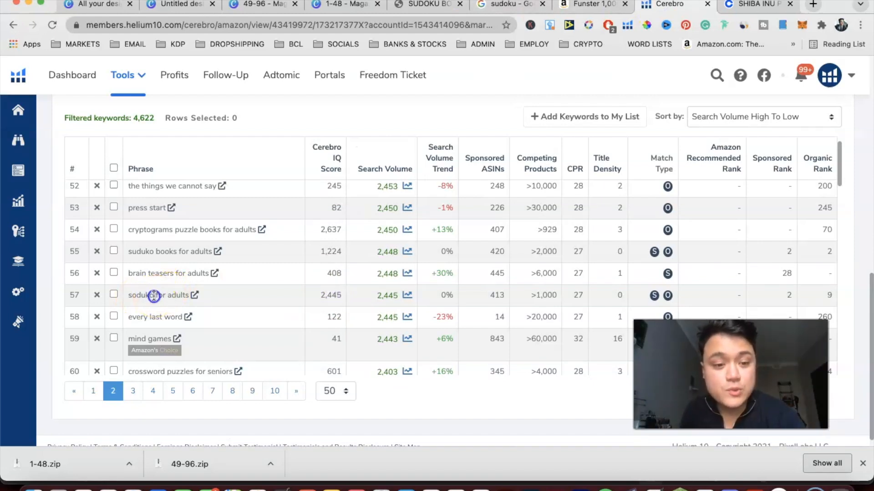
left_click(597, 11)
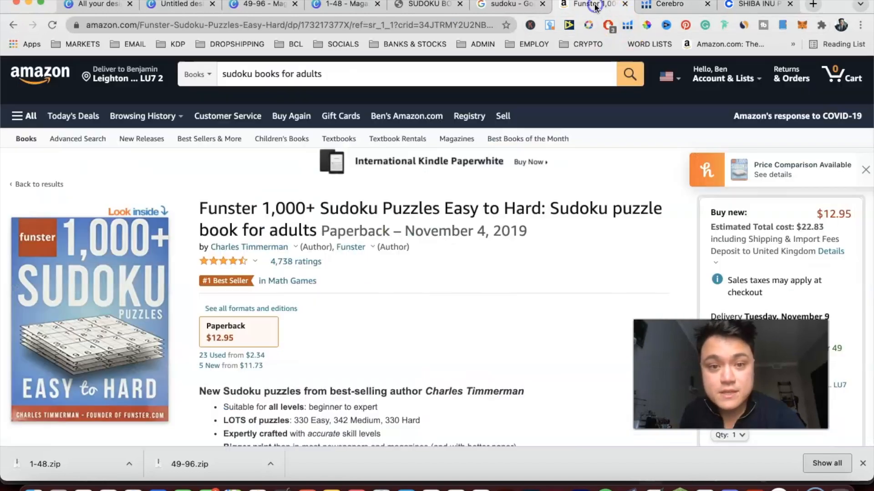
triple_click(400, 71)
key("ctrl+v")
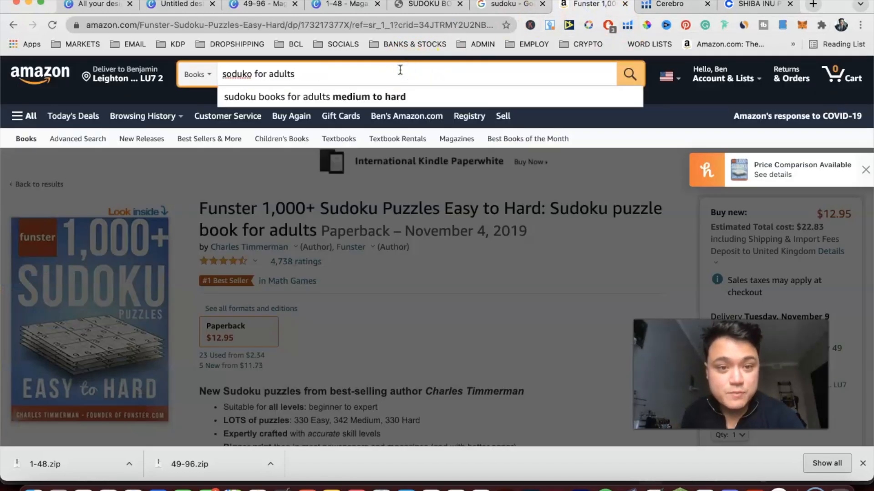
key("Return")
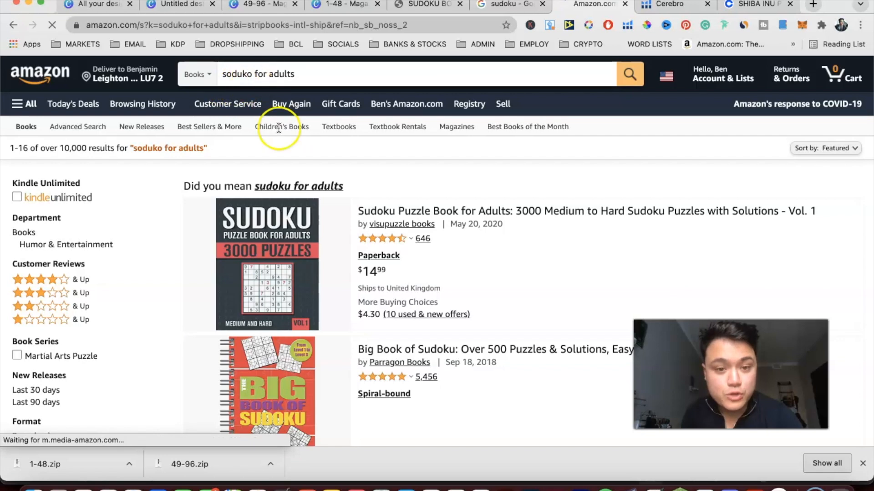
Review the Amazon results for the misspelled keyword and follow the suggested spelling "sudoku for adults" to compare its listings
scroll(496, 229, "down", 10)
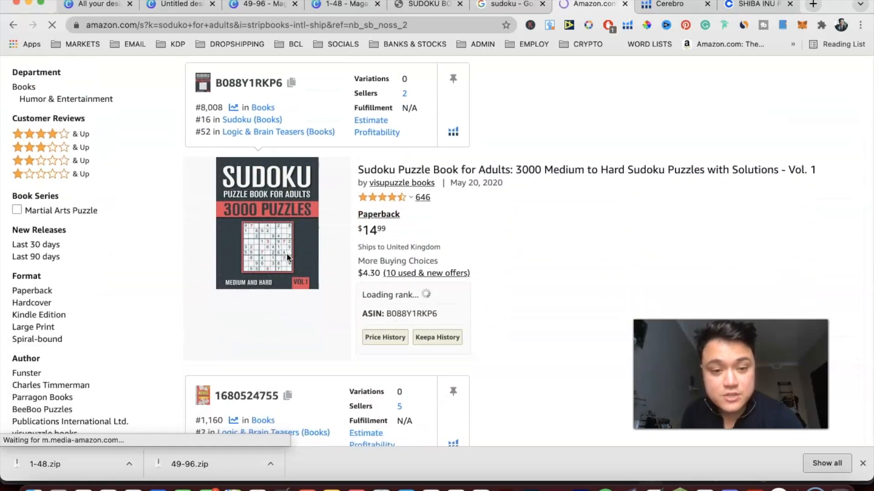
scroll(496, 229, "down", 3)
scroll(496, 230, "up", 12)
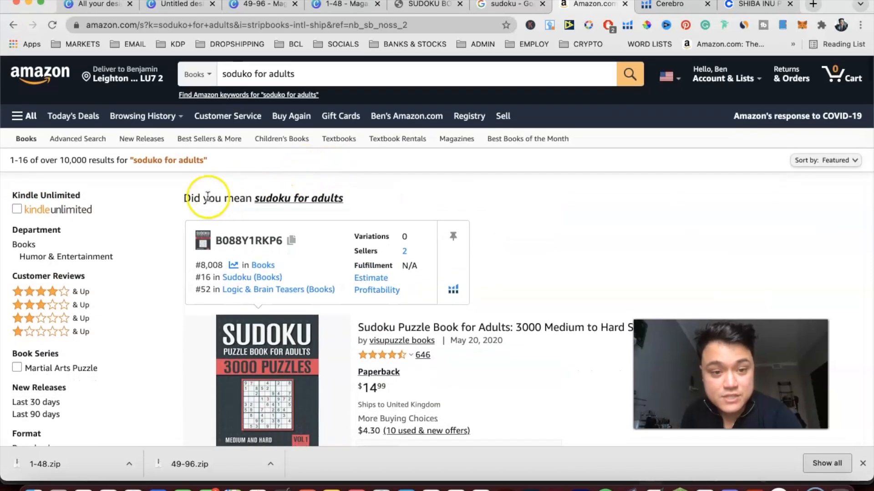
left_click_drag(194, 198, 235, 198)
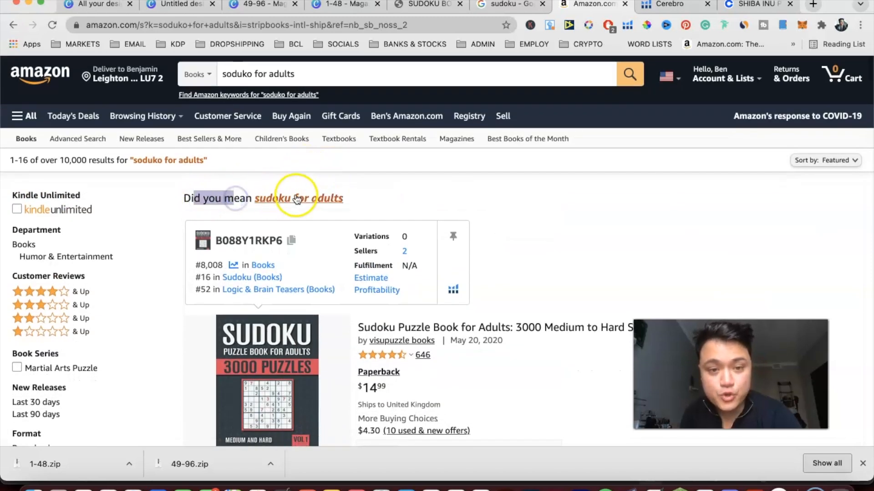
left_click(313, 200)
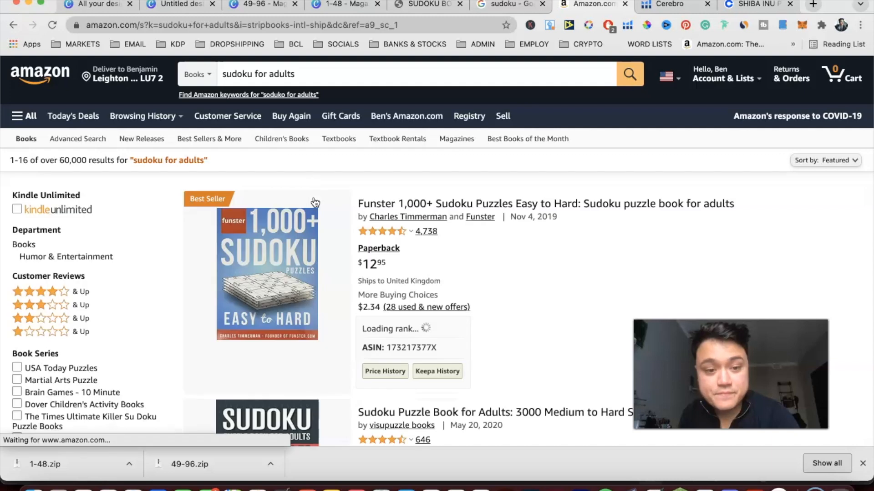
scroll(368, 324, "down", 3)
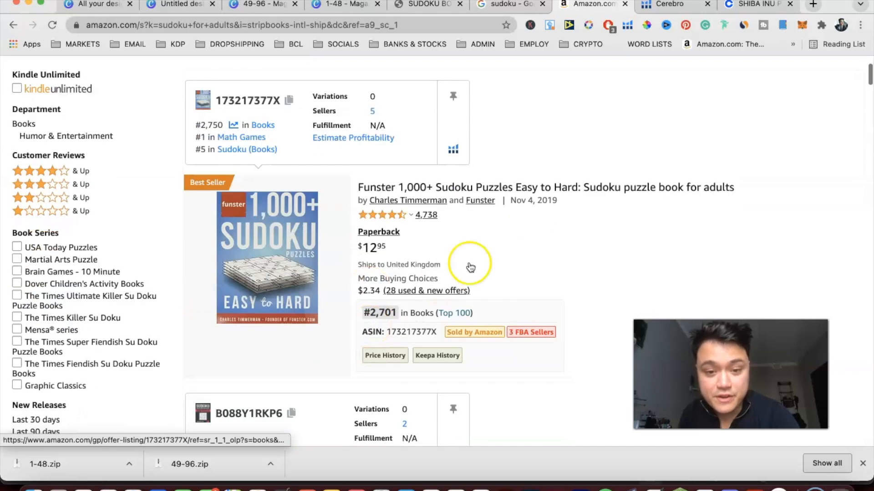
Examine the first two Amazon Books listings for "sudoku for adults" and return to the search term
scroll(417, 239, "down", 9)
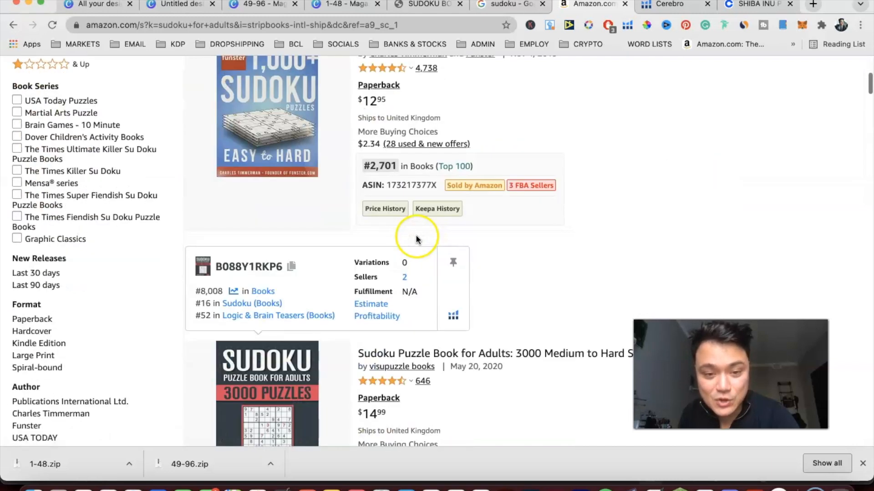
scroll(476, 201, "up", 2)
scroll(476, 200, "up", 10)
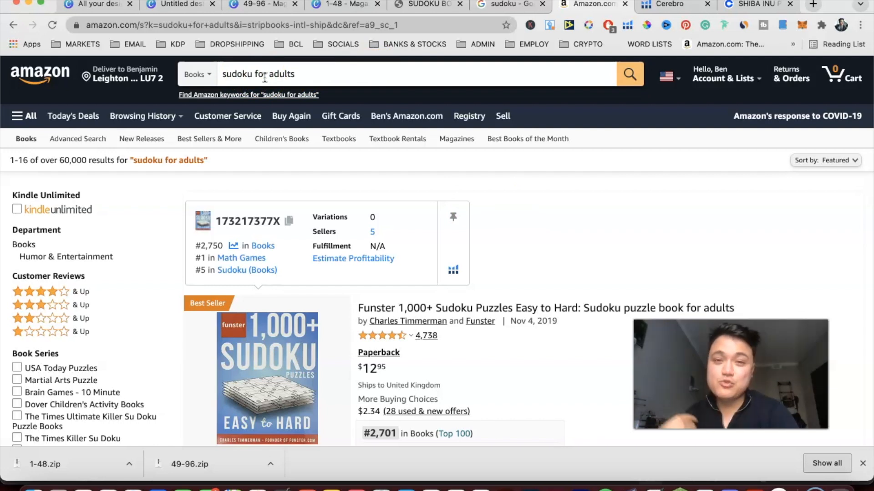
Switch back to the Cerebro keyword list and review the spellings of "soduko for adults" and "suduko books for adults"
left_click(645, 4)
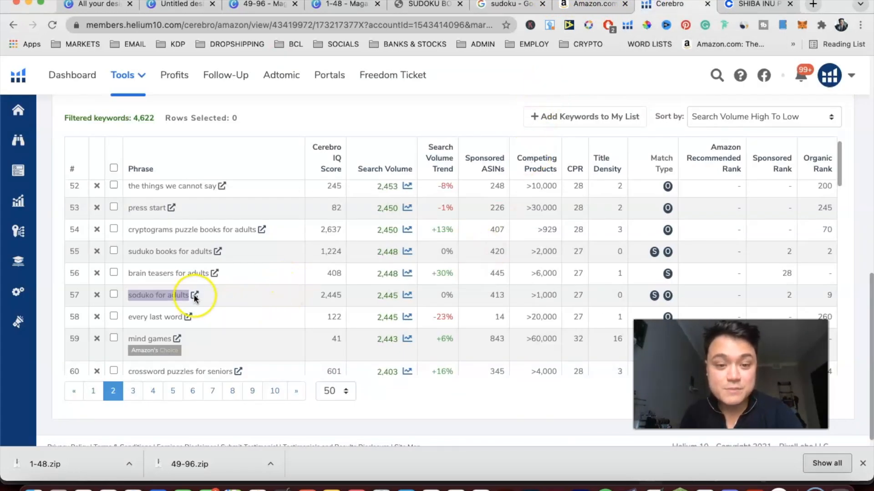
left_click(138, 294)
double_click(138, 295)
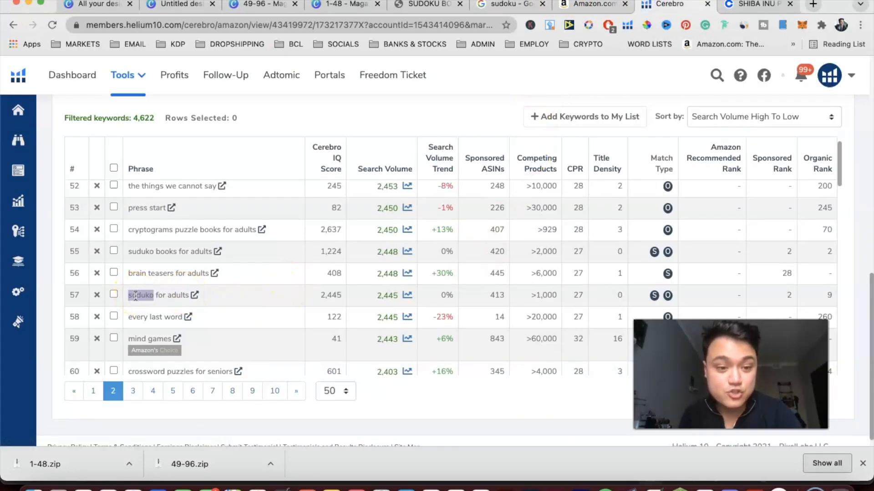
triple_click(135, 296)
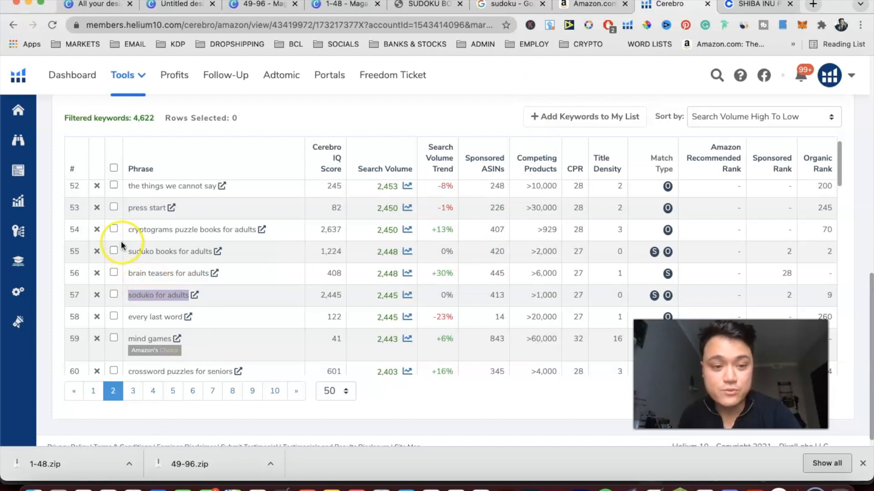
left_click(136, 251)
left_click(171, 253)
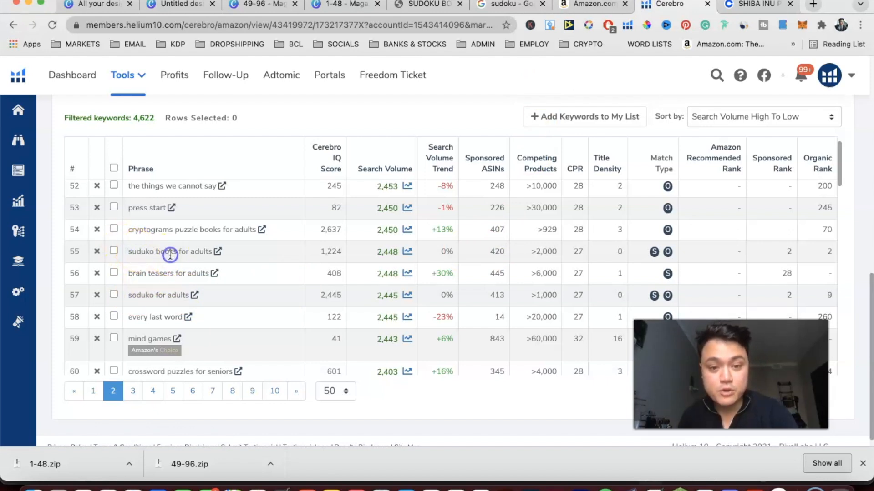